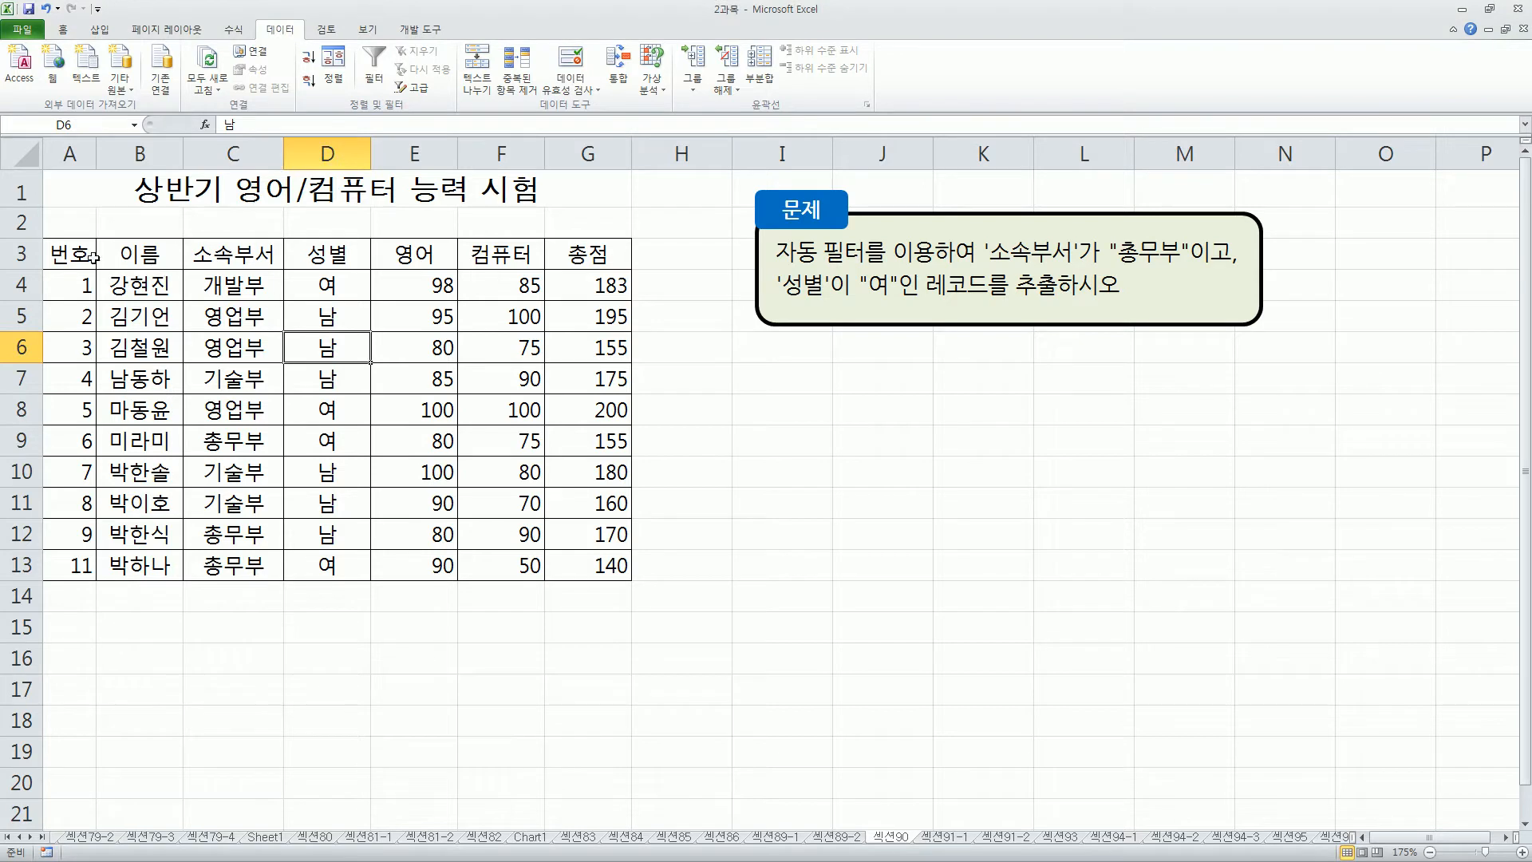
Turn on AutoFilter for the exam results table with headers in row 3.
left_click(433, 326)
left_click(219, 313)
left_click(225, 288)
left_click(467, 377)
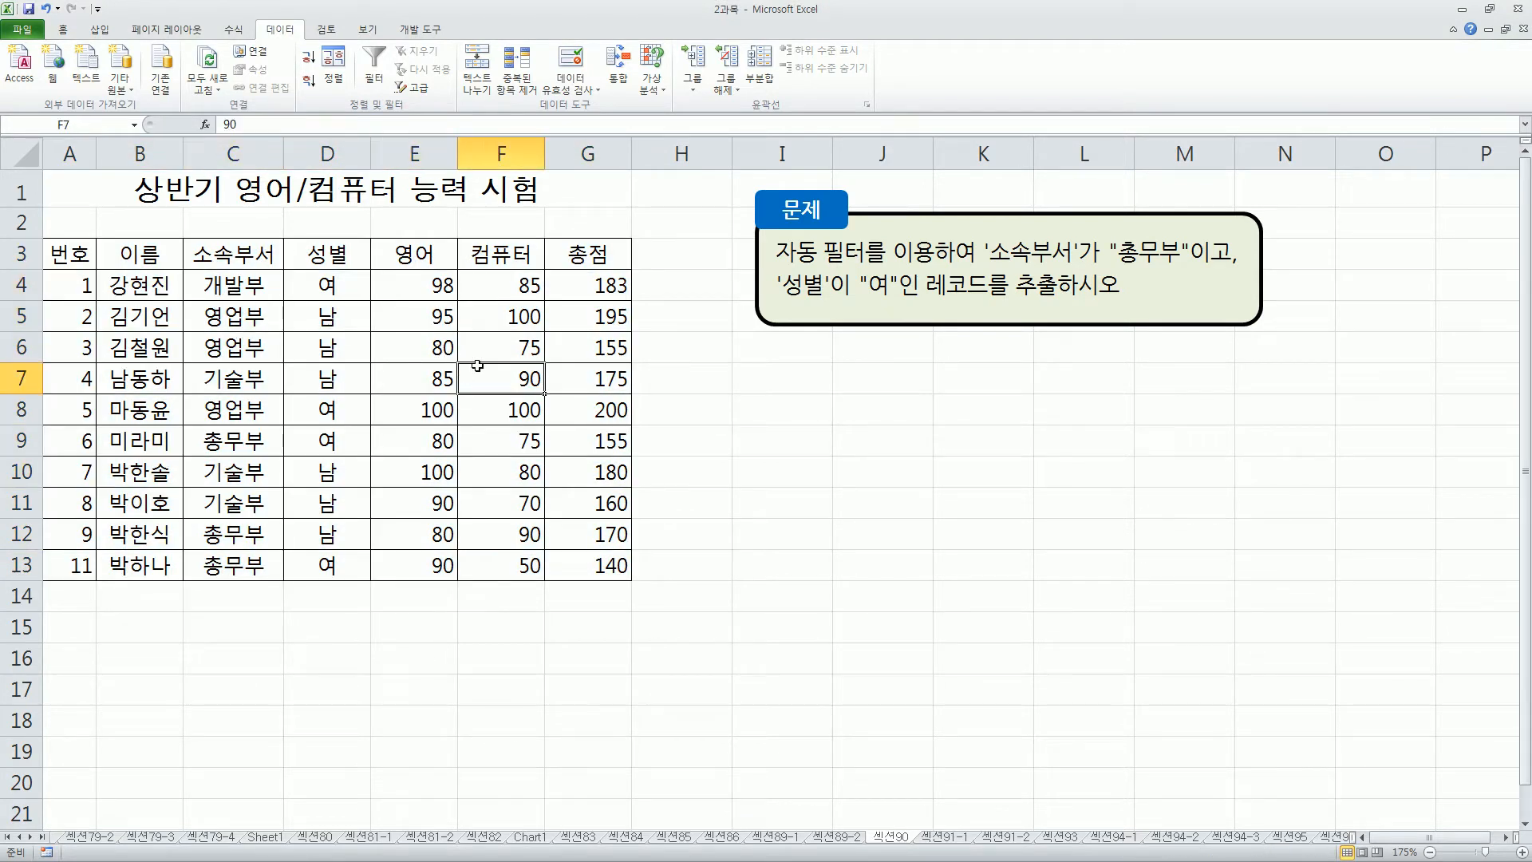
left_click(374, 71)
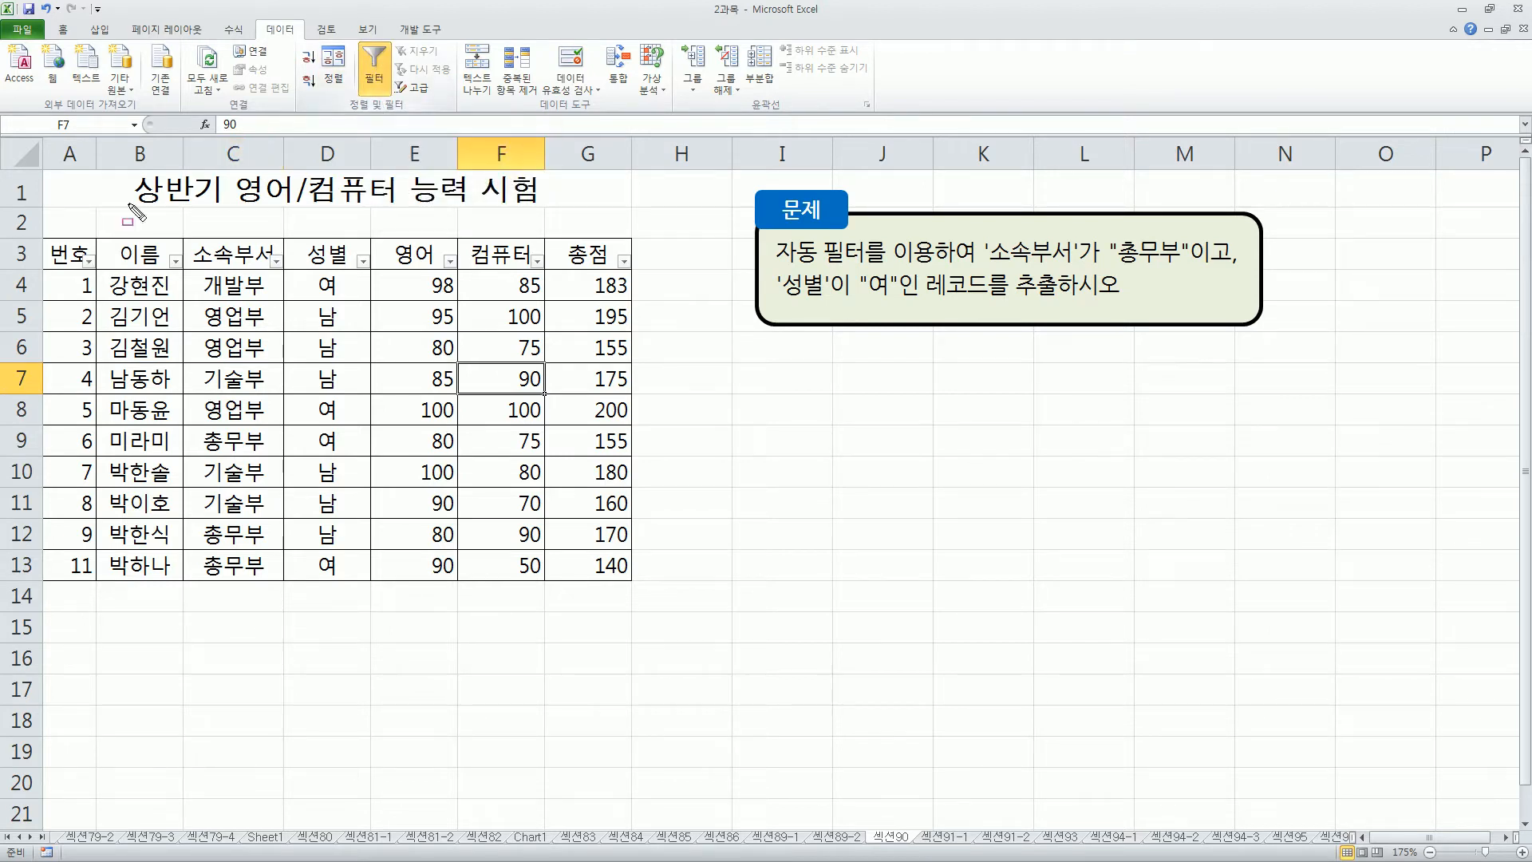
mouse_move(38, 235)
left_mouse_down()
mouse_move(143, 281)
mouse_move(653, 280)
left_mouse_up()
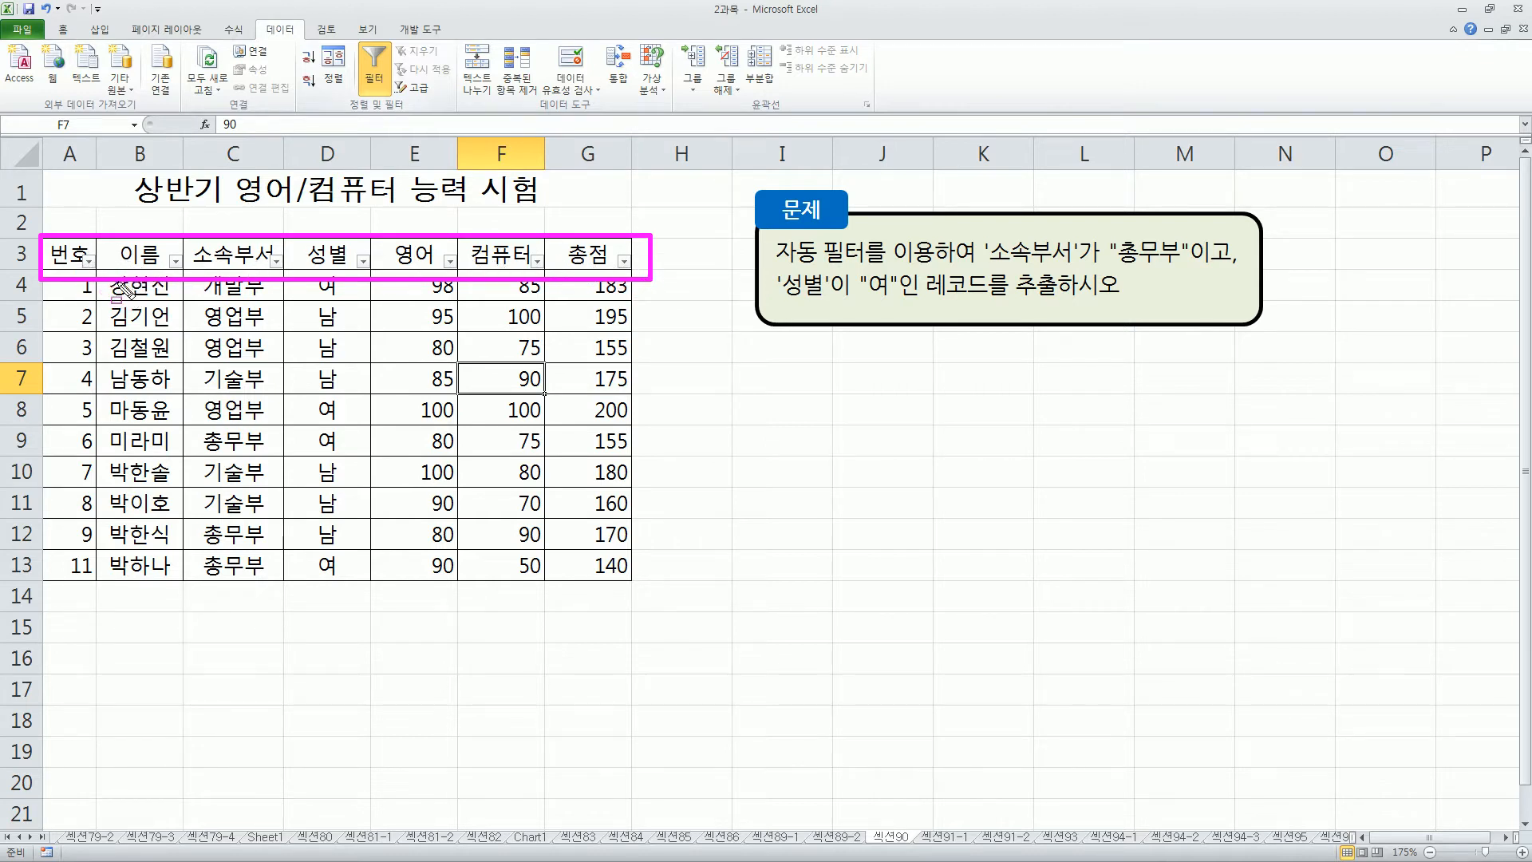
key("Escape")
left_click(209, 285)
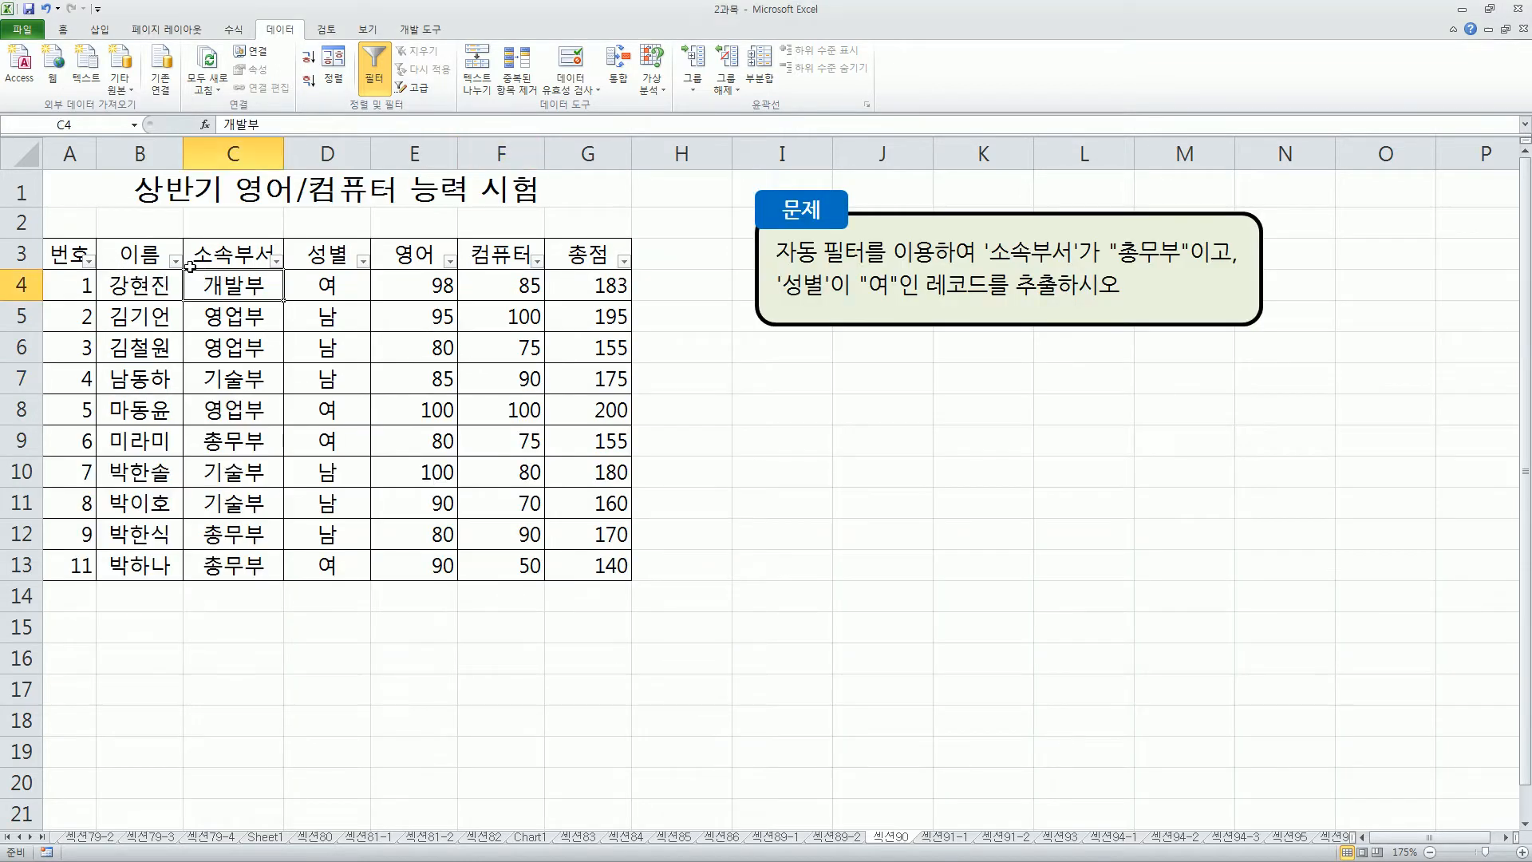
Examine the sort, text filter and search options offered by the 소속부서 column's filter.
left_click(277, 262)
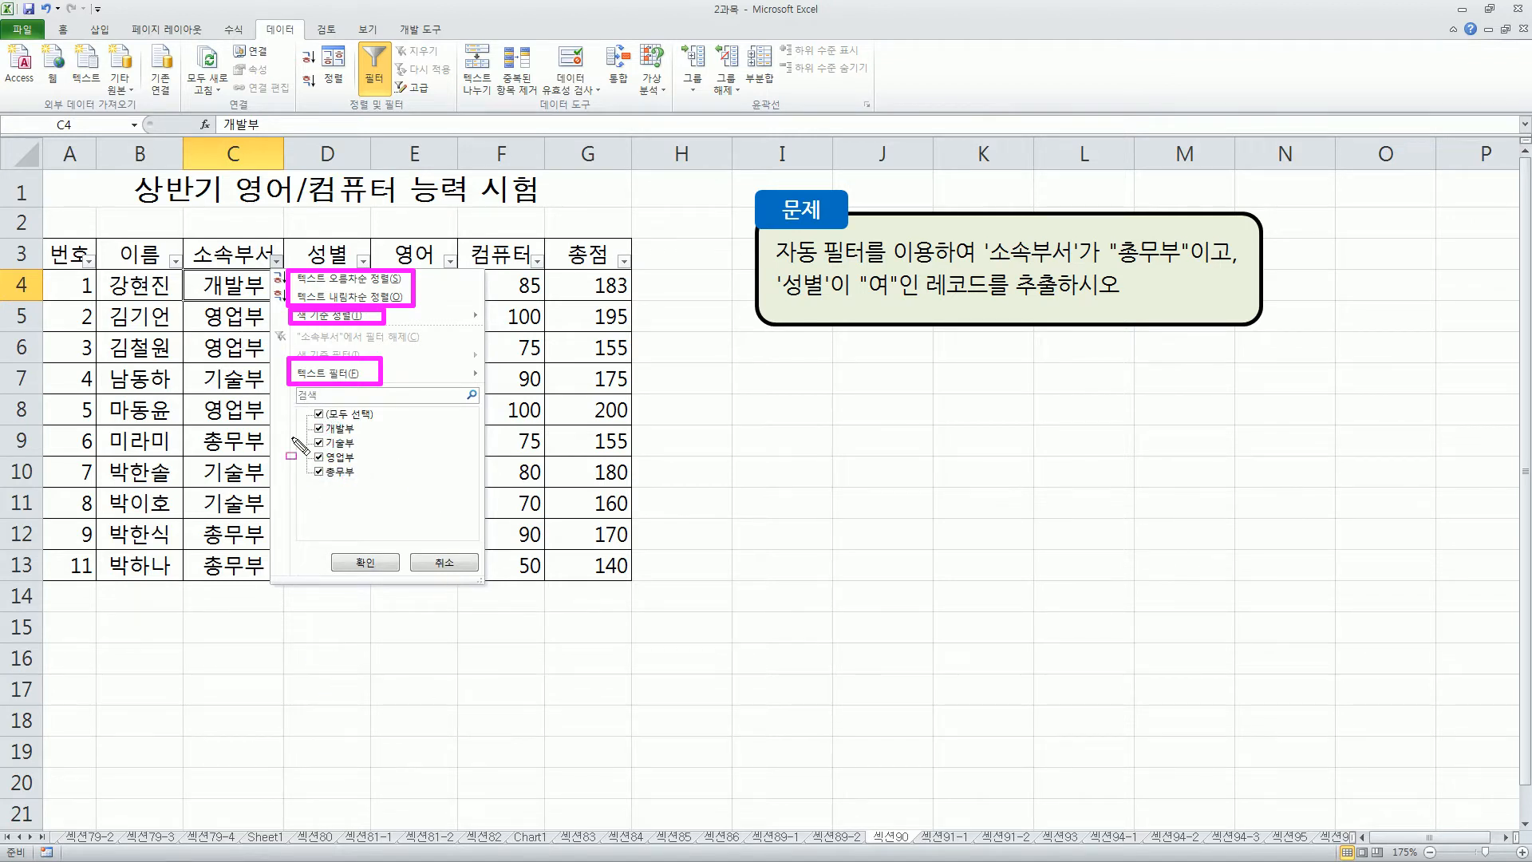
left_click_drag(291, 387, 345, 406)
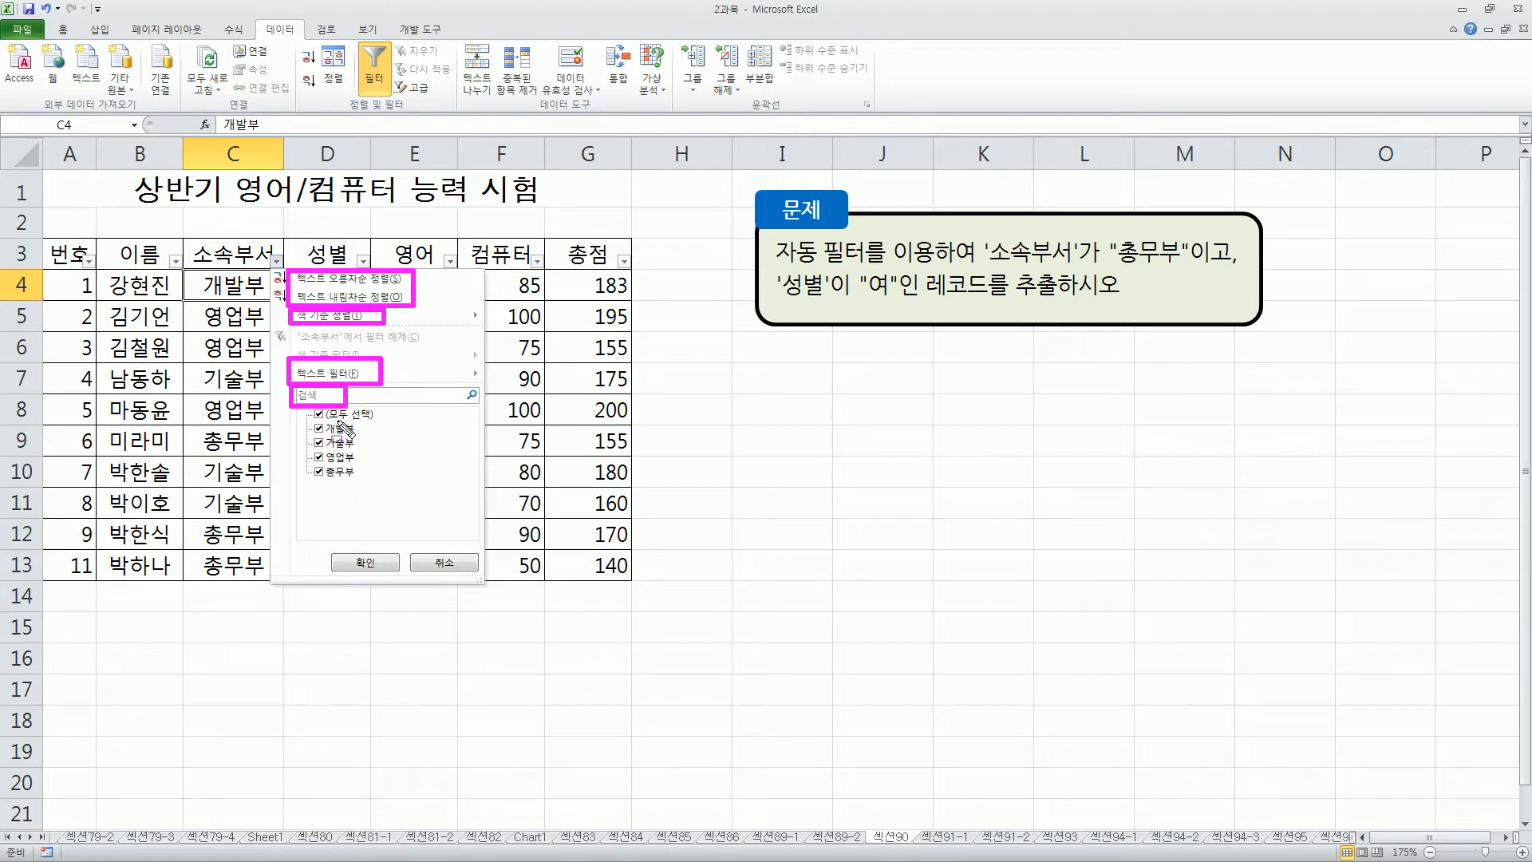
key("Escape")
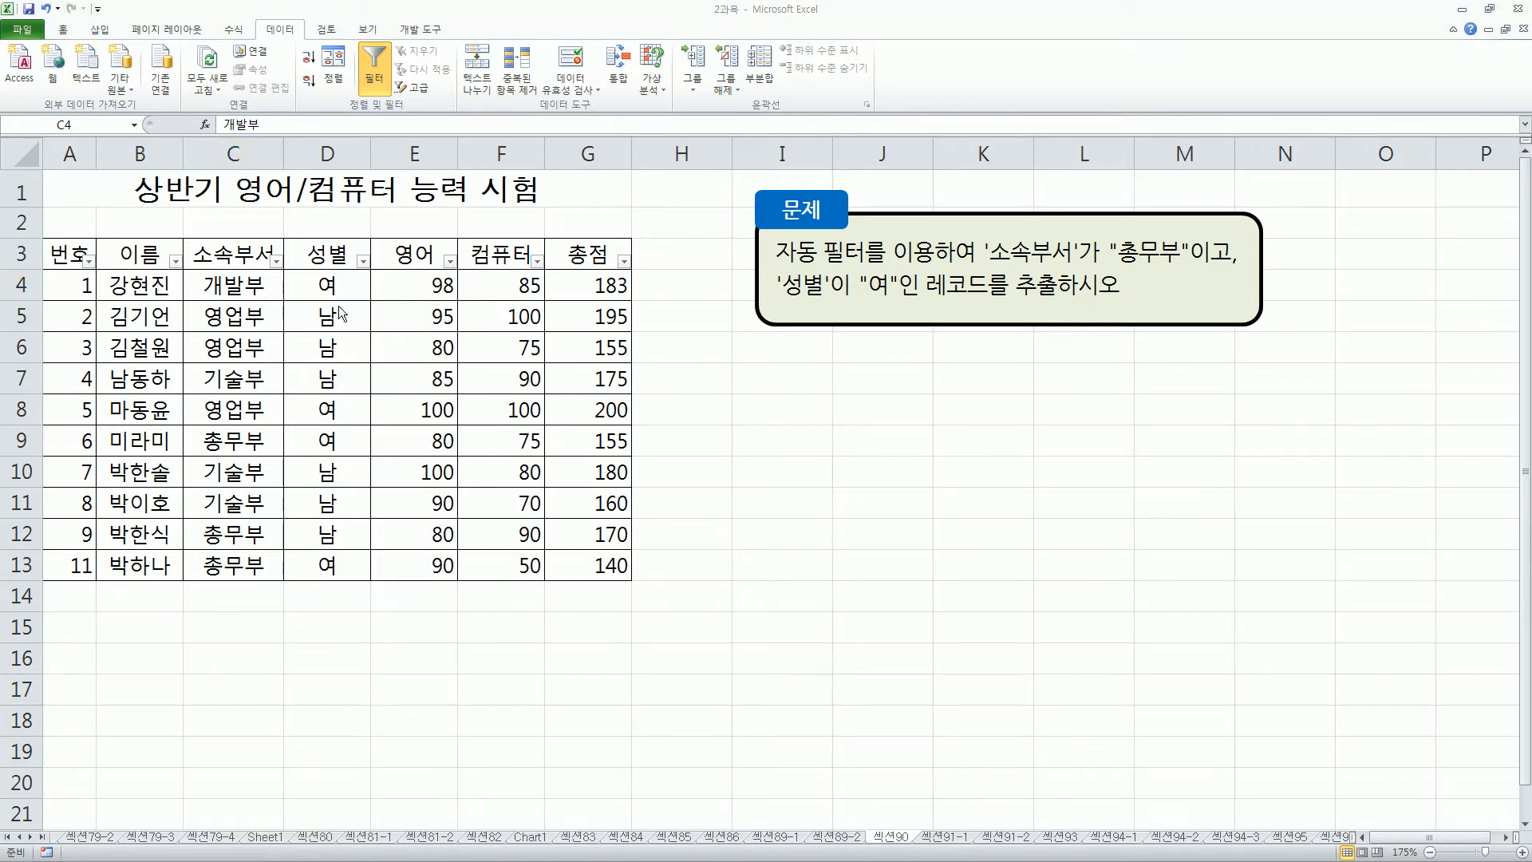
Filter the 소속부서 column to show only the 영업부 records.
left_click(277, 262)
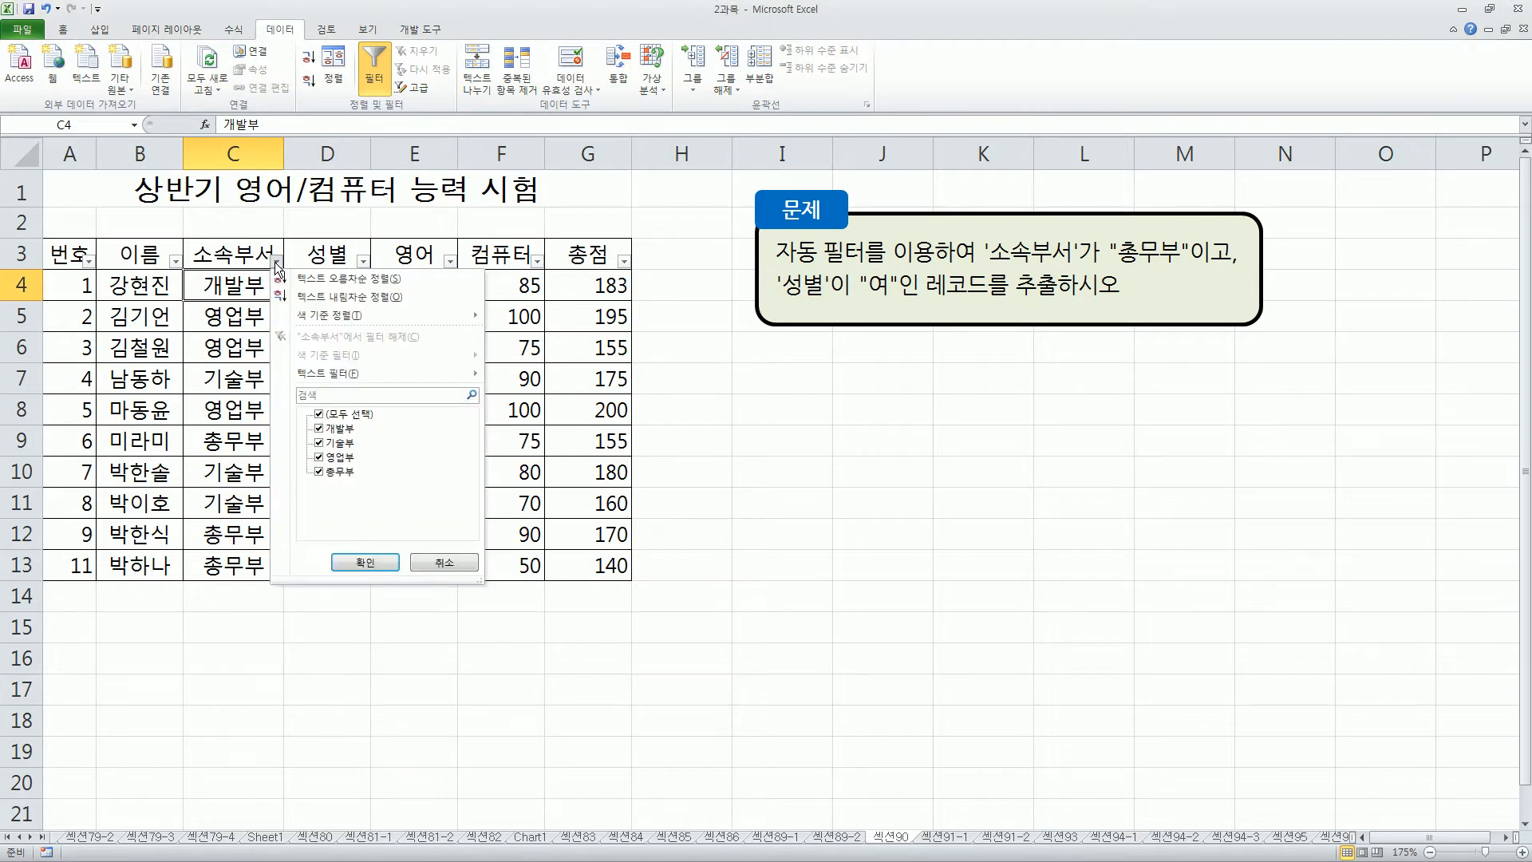
left_click(319, 415)
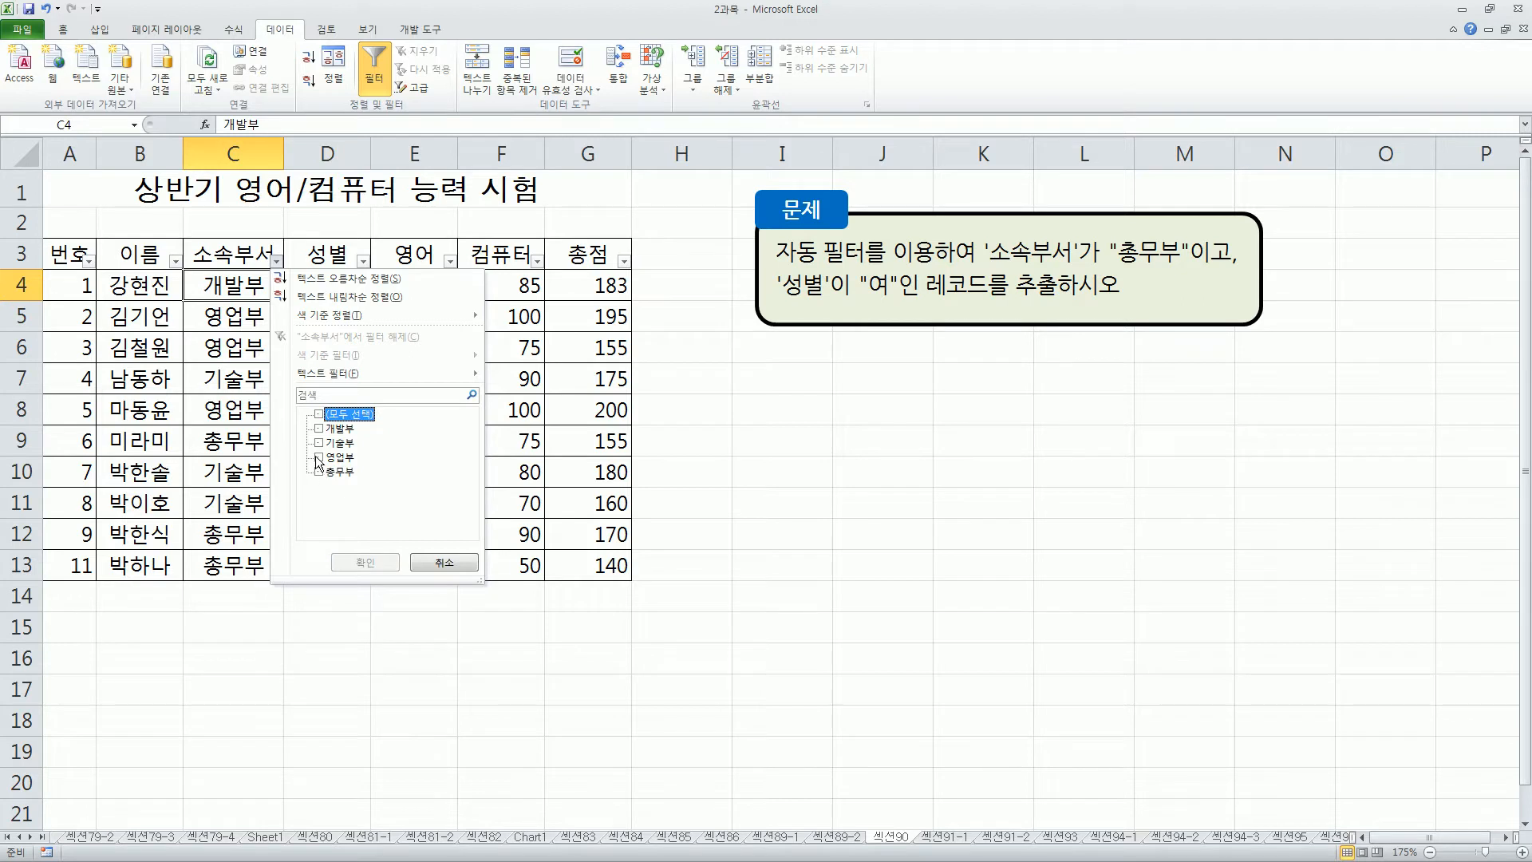
left_click(318, 459)
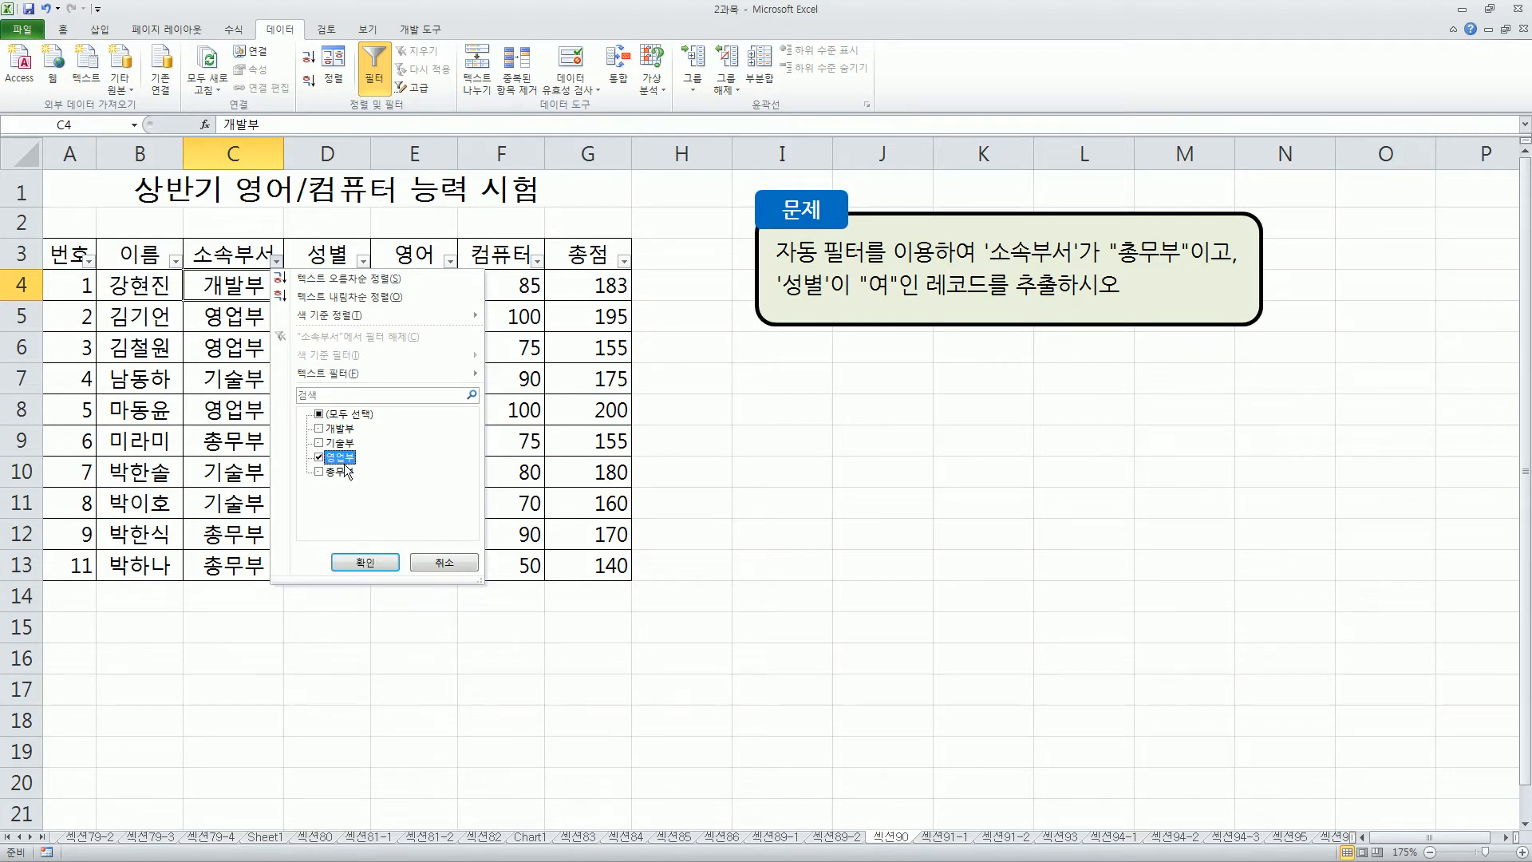
left_click(364, 561)
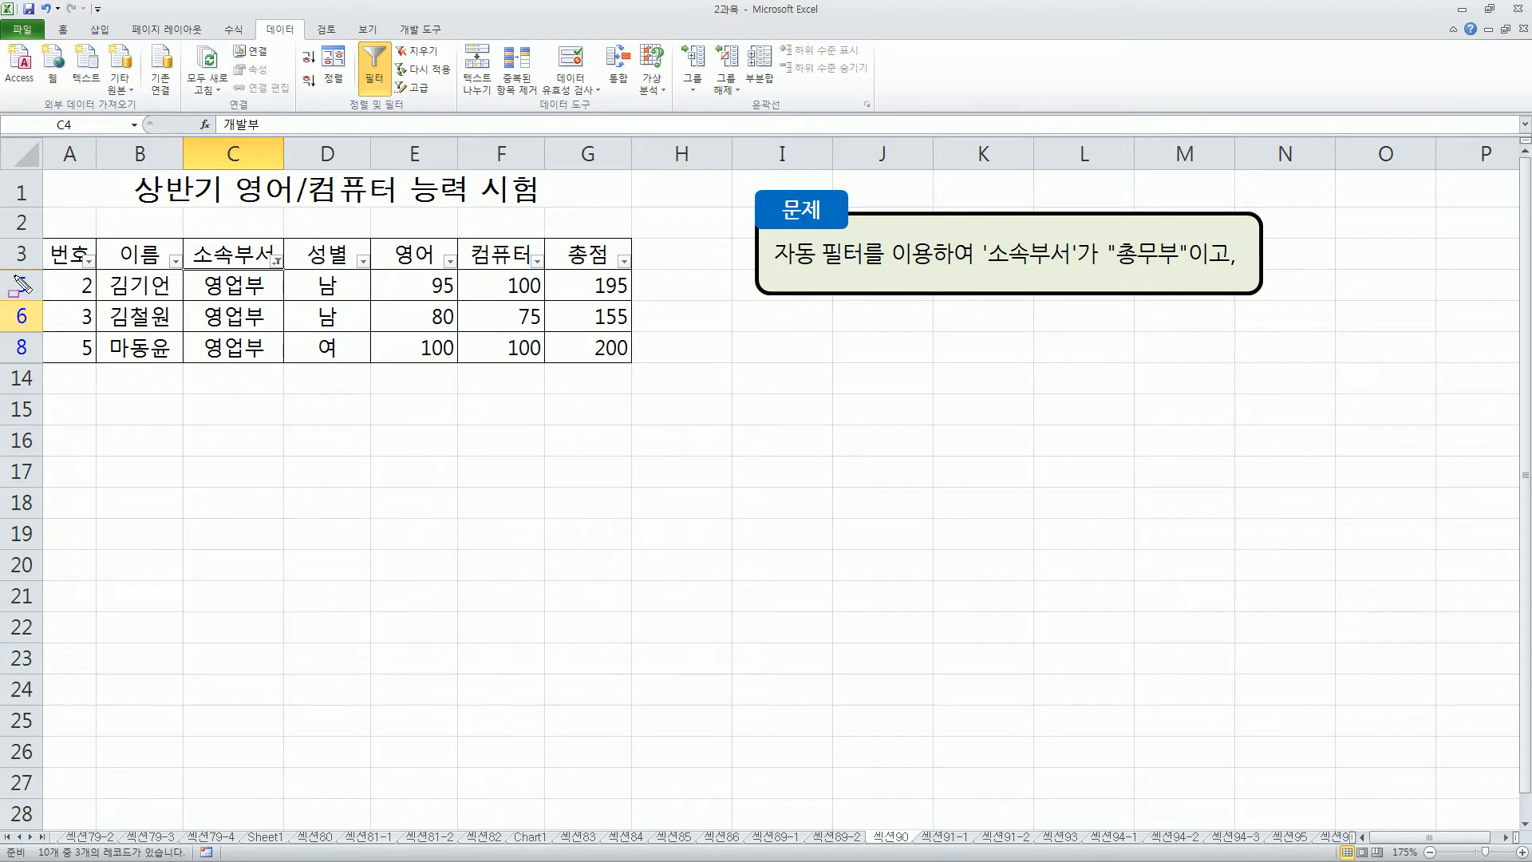
left_click_drag(6, 264, 46, 362)
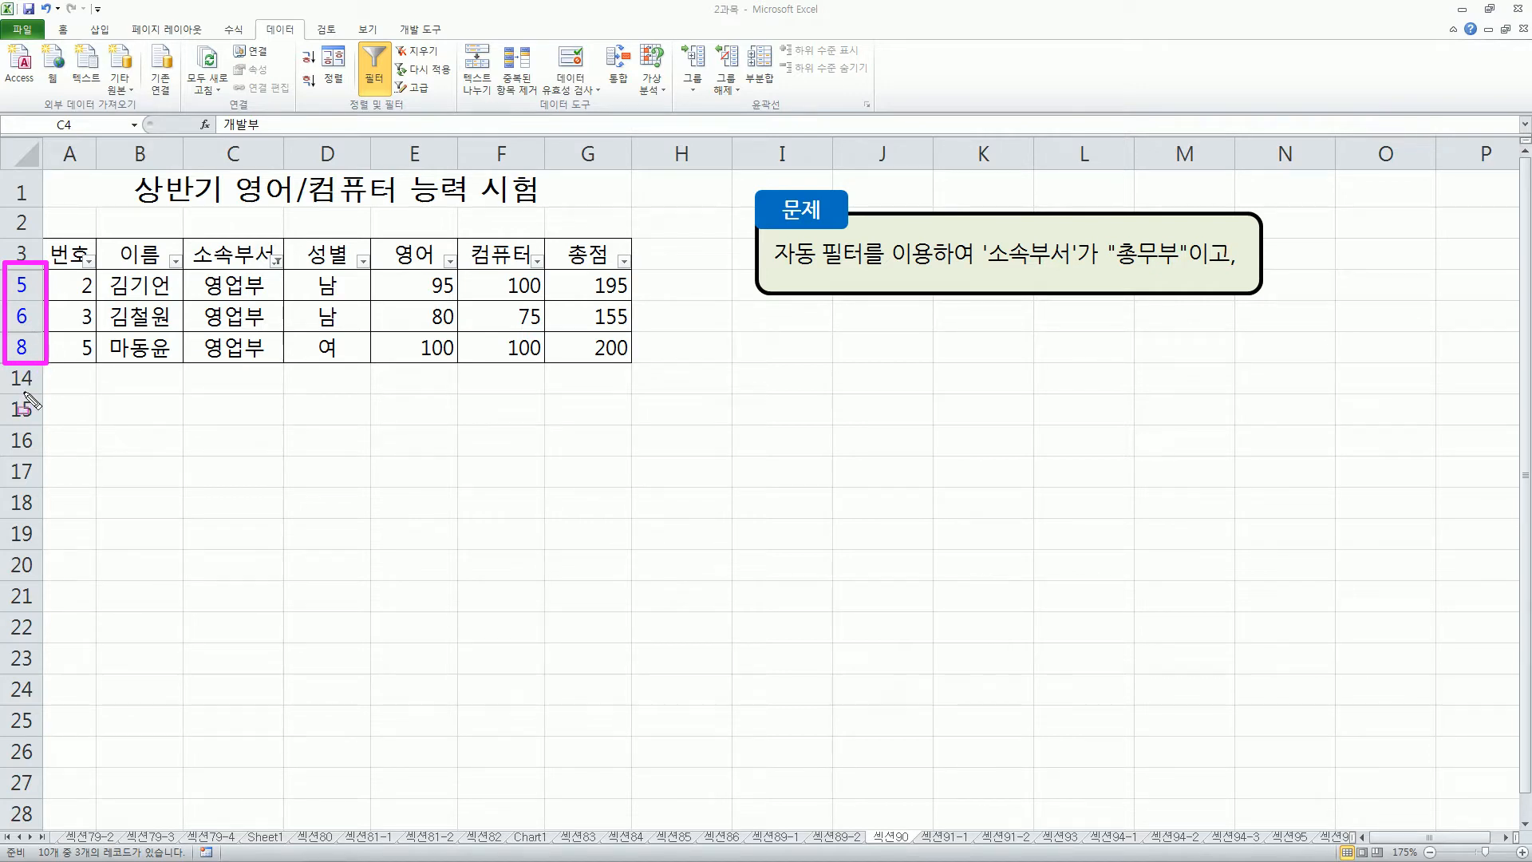
left_click_drag(10, 392, 36, 392)
key("Escape")
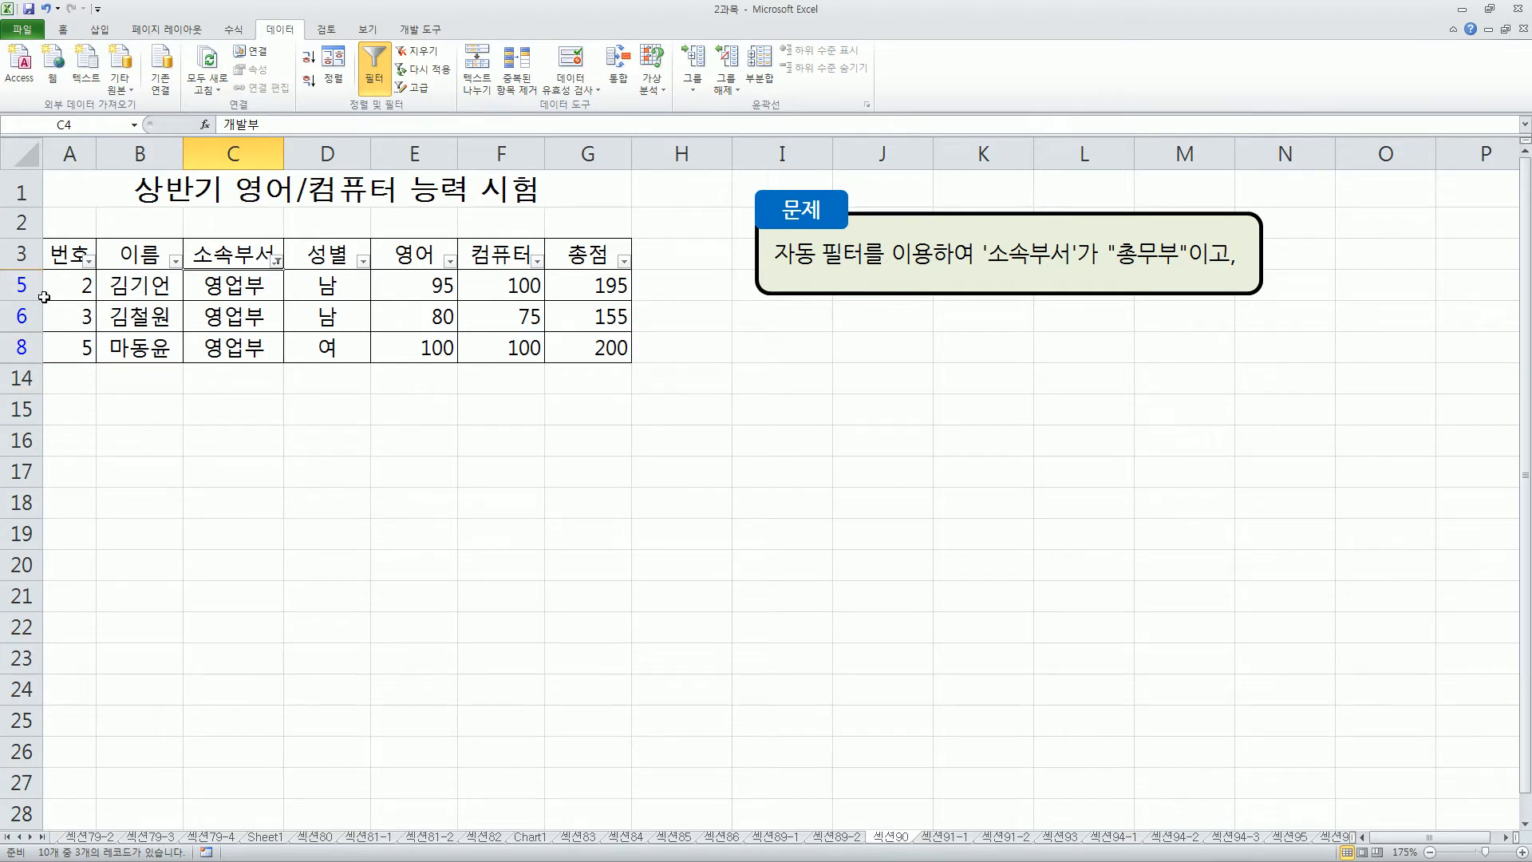
Filter the 성별 column to show only the 남 records.
left_click(364, 263)
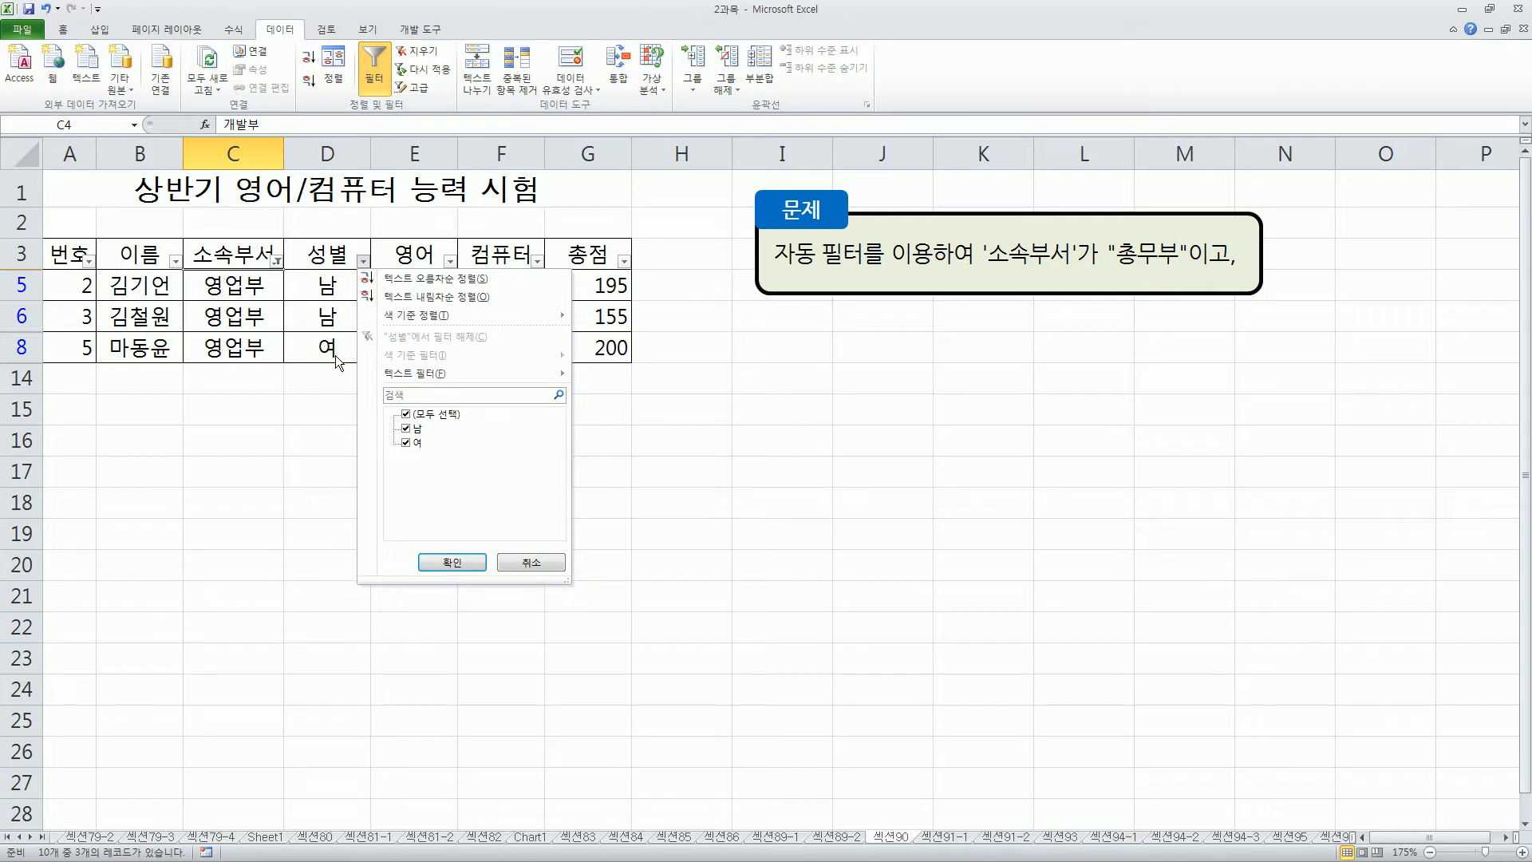
left_click(405, 429)
left_click(407, 418)
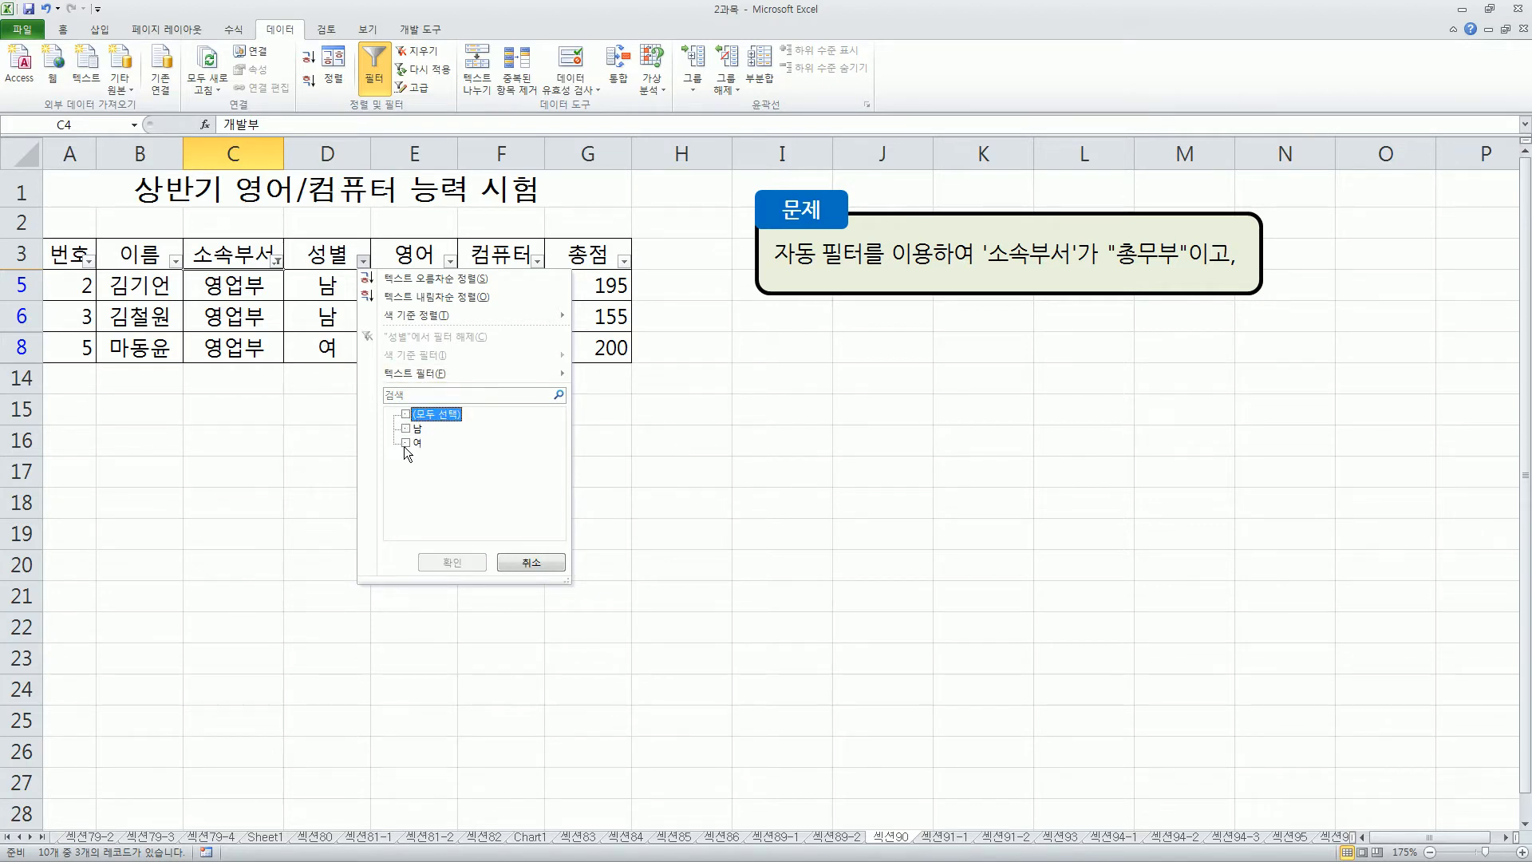
left_click(406, 428)
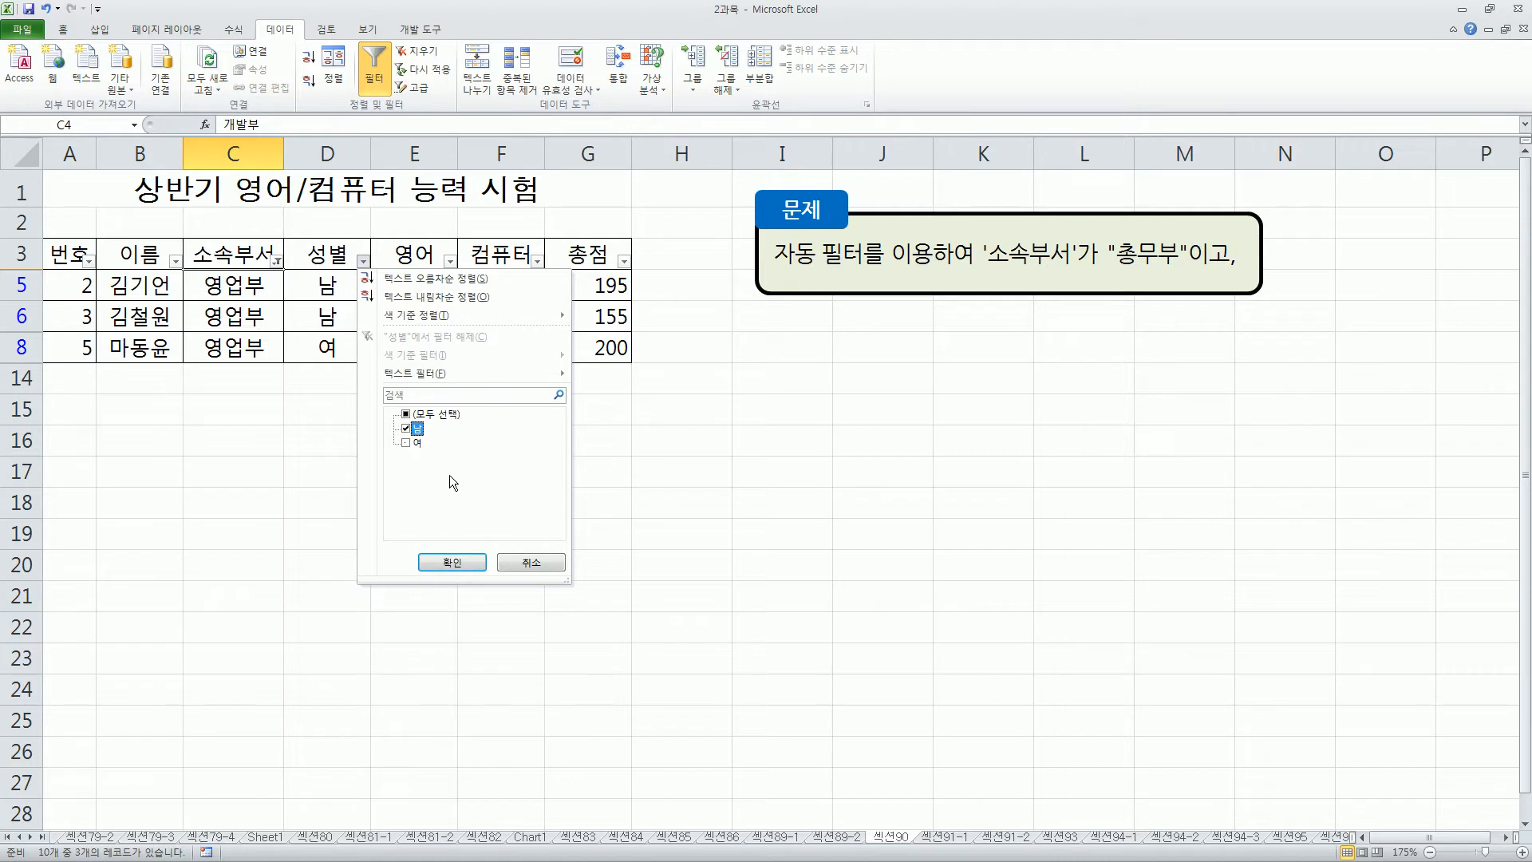
left_click(451, 563)
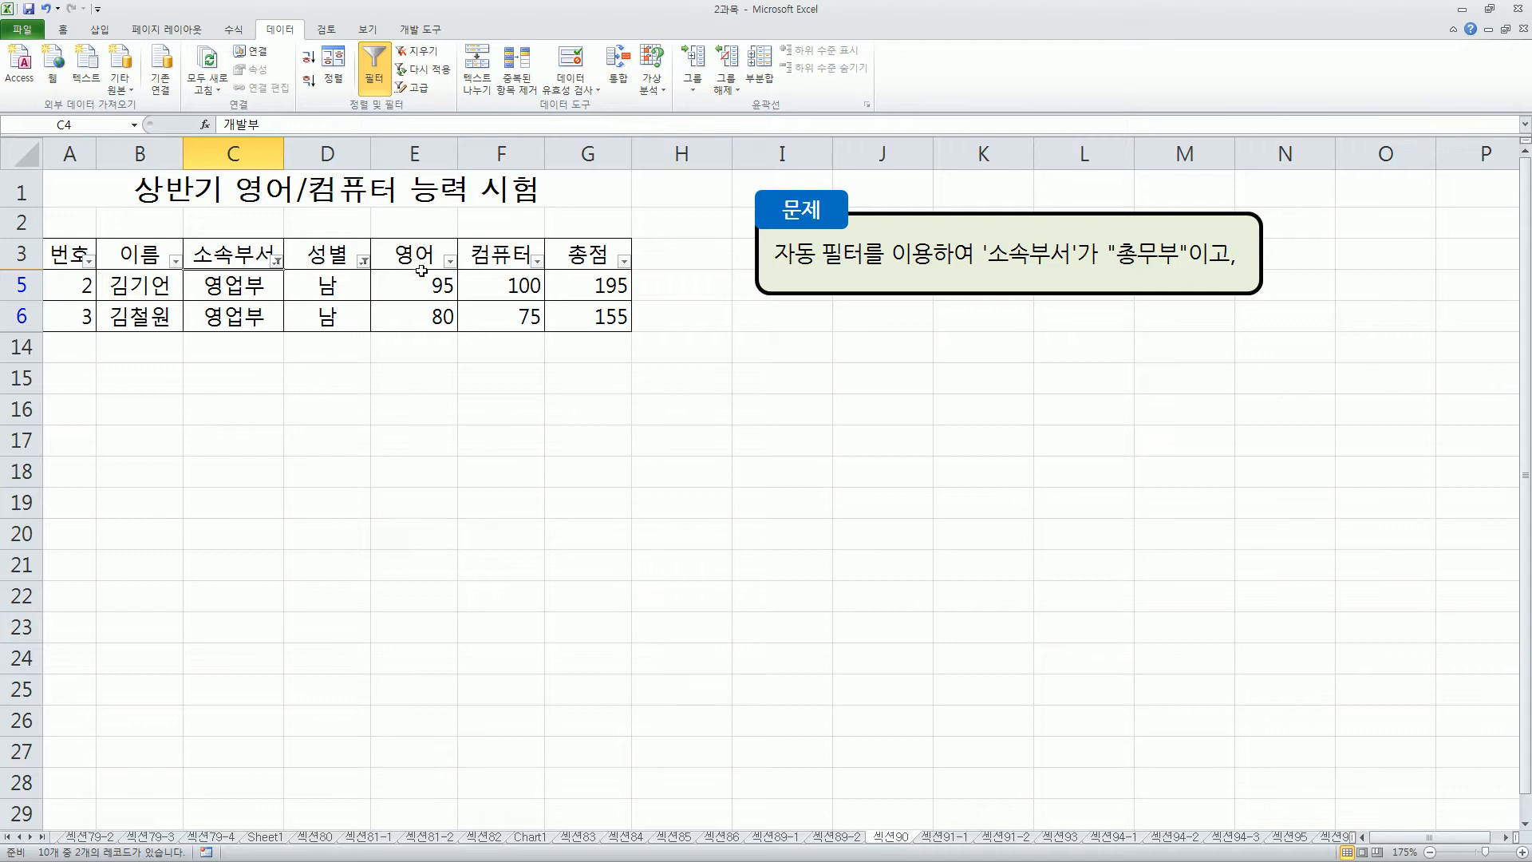
Reselect all values in the 소속부서 and 성별 filters so every record shows.
left_click(276, 261)
left_click(319, 414)
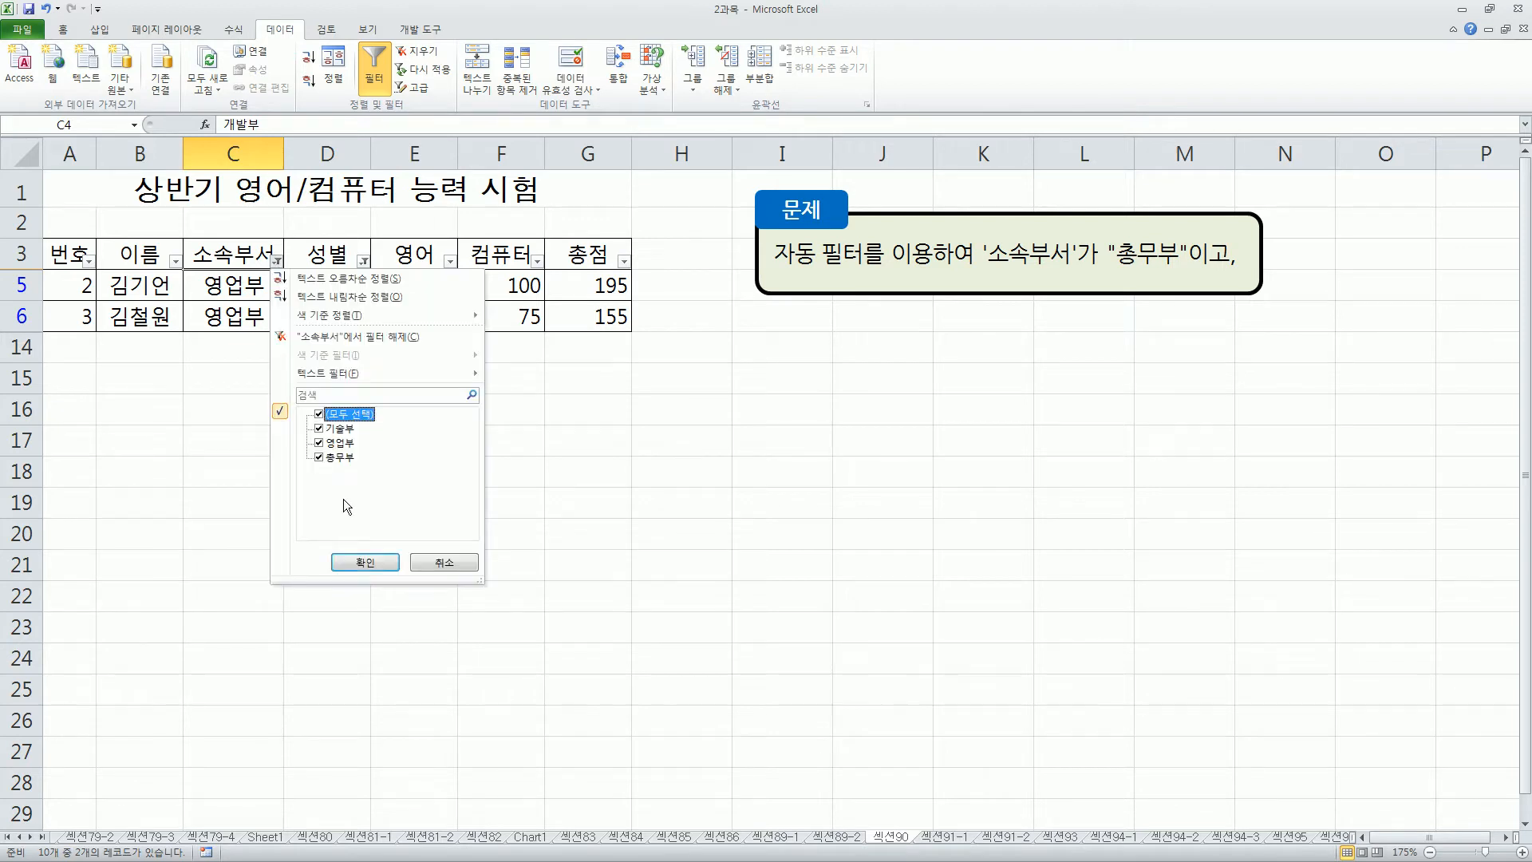
left_click(365, 562)
left_click(364, 261)
left_click(409, 414)
left_click(451, 563)
left_click(355, 403)
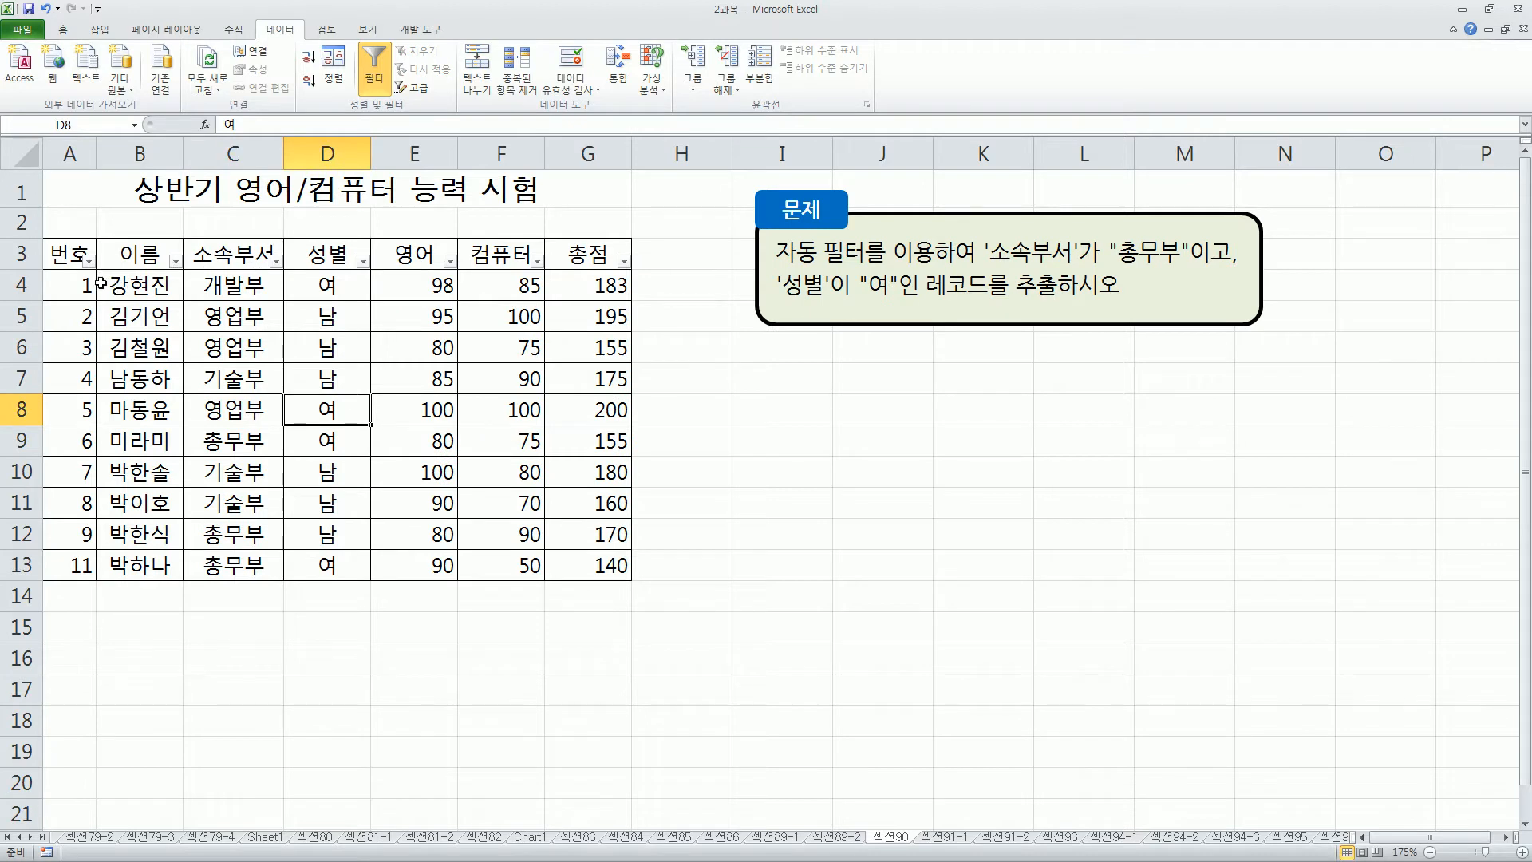
Compare the filter options of the text column 소속부서 with those of the numeric column 영어.
key("ctrl+a")
left_click(306, 349)
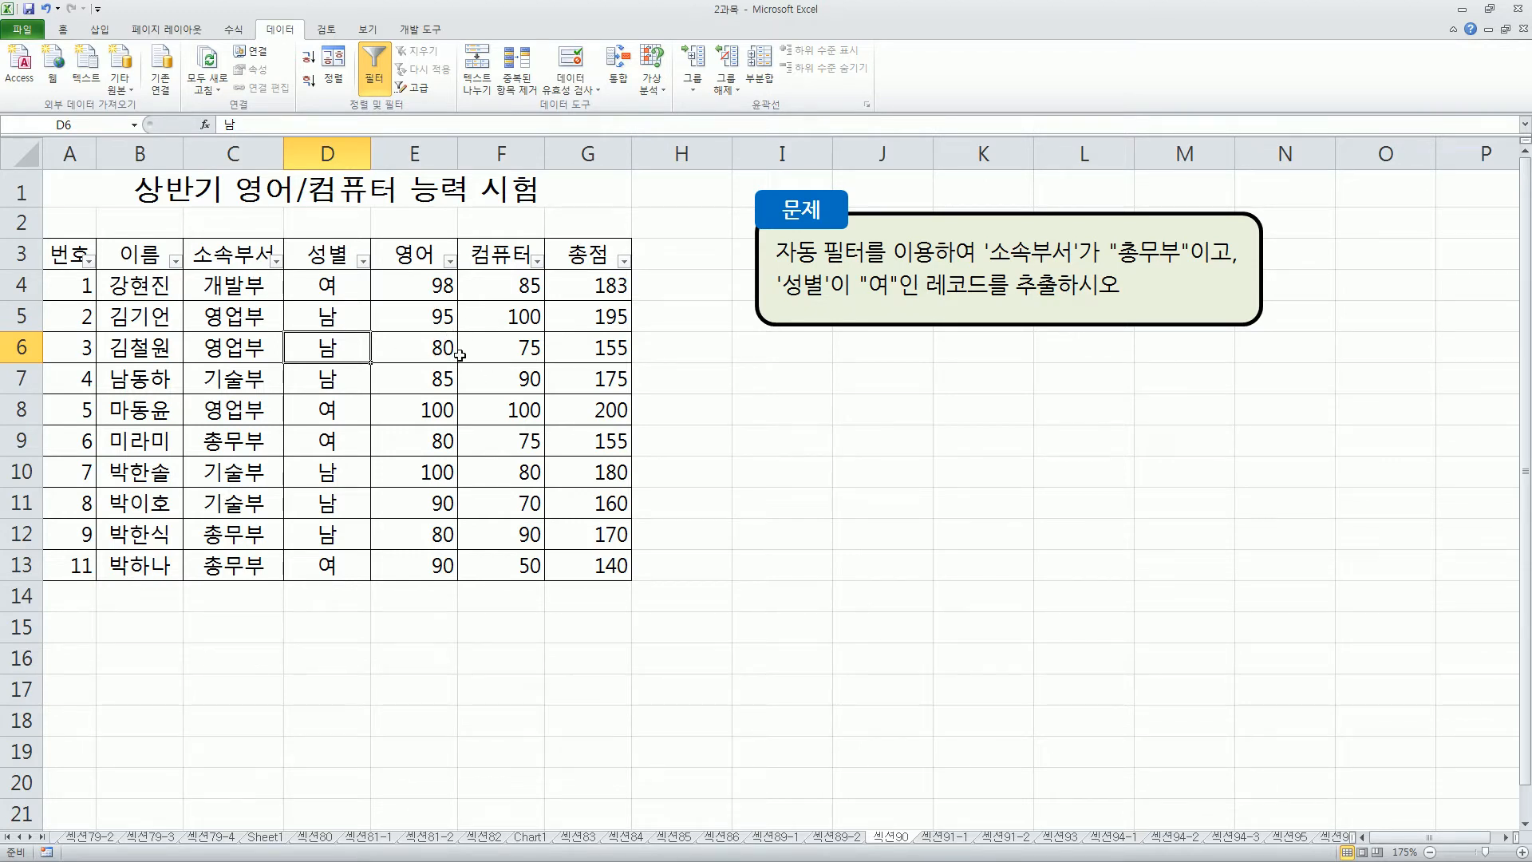
left_click(276, 261)
mouse_move(285, 353)
left_mouse_down()
mouse_move(321, 384)
mouse_move(371, 385)
left_mouse_up()
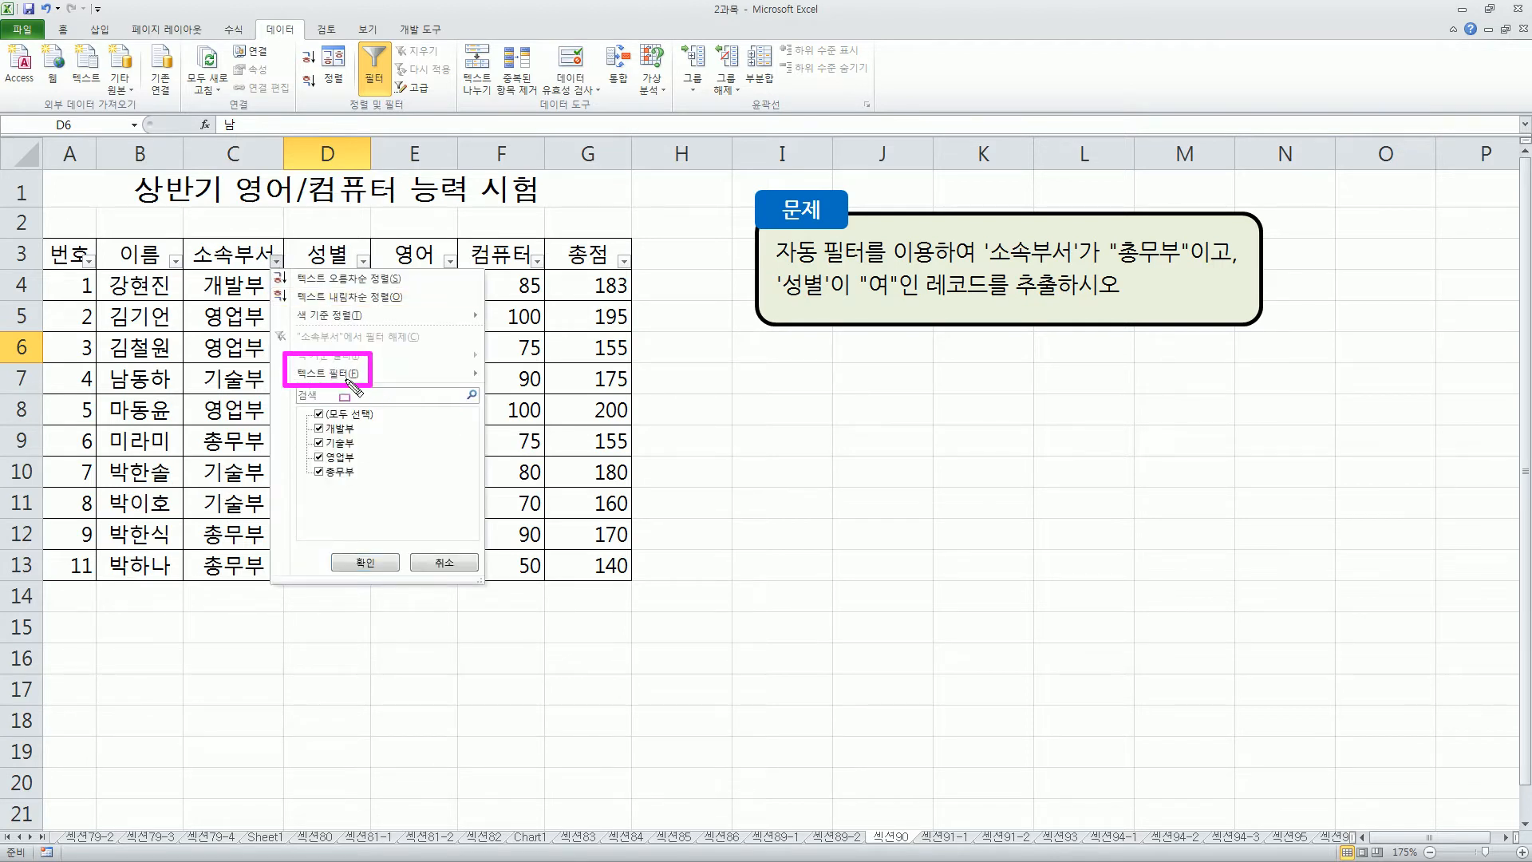
key("Escape")
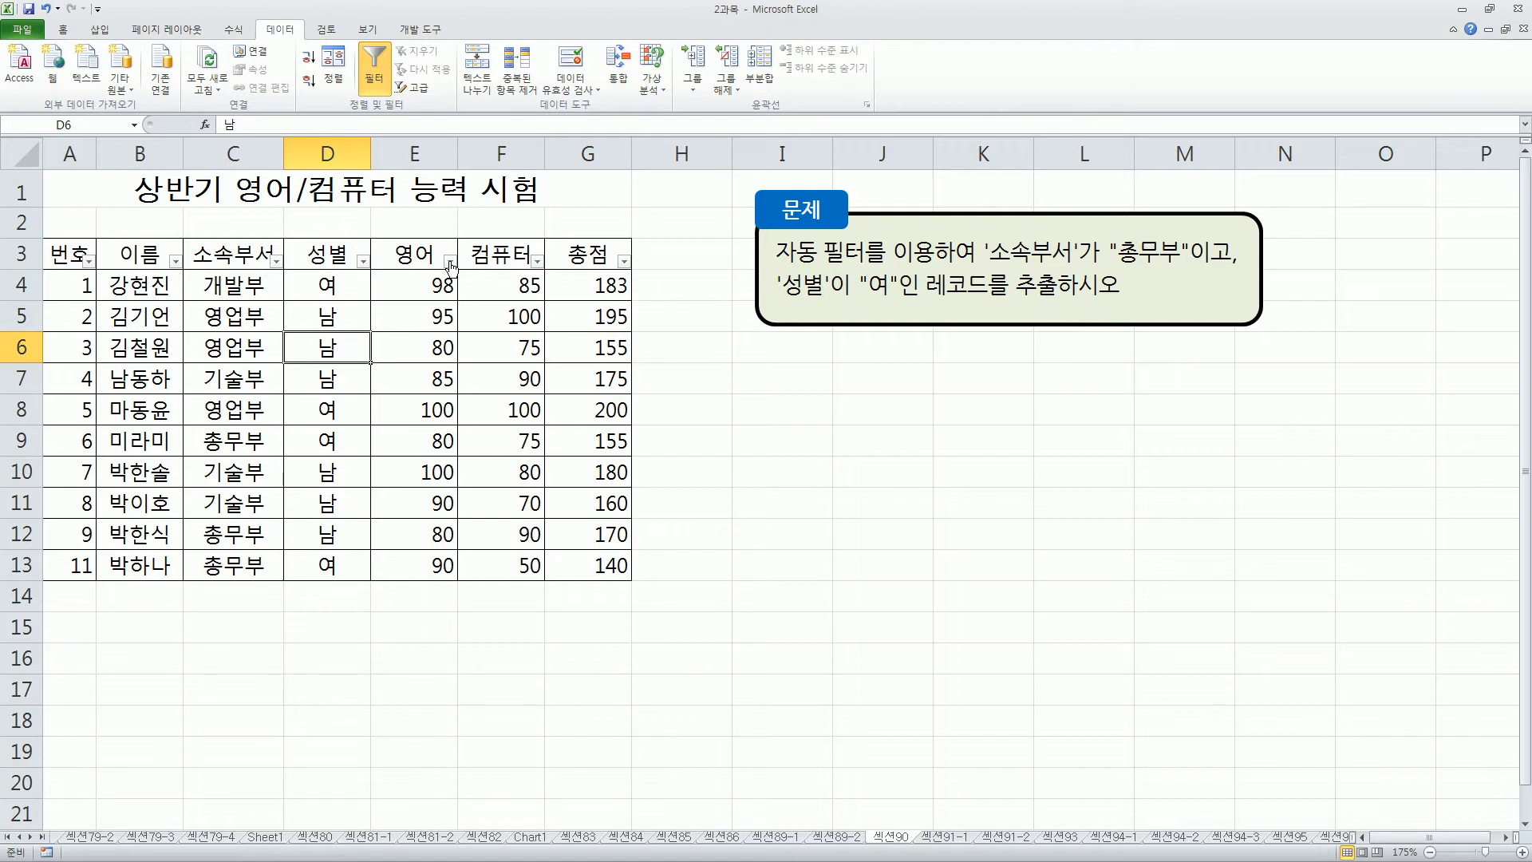
left_click(450, 261)
left_click_drag(464, 363, 534, 389)
key("Escape")
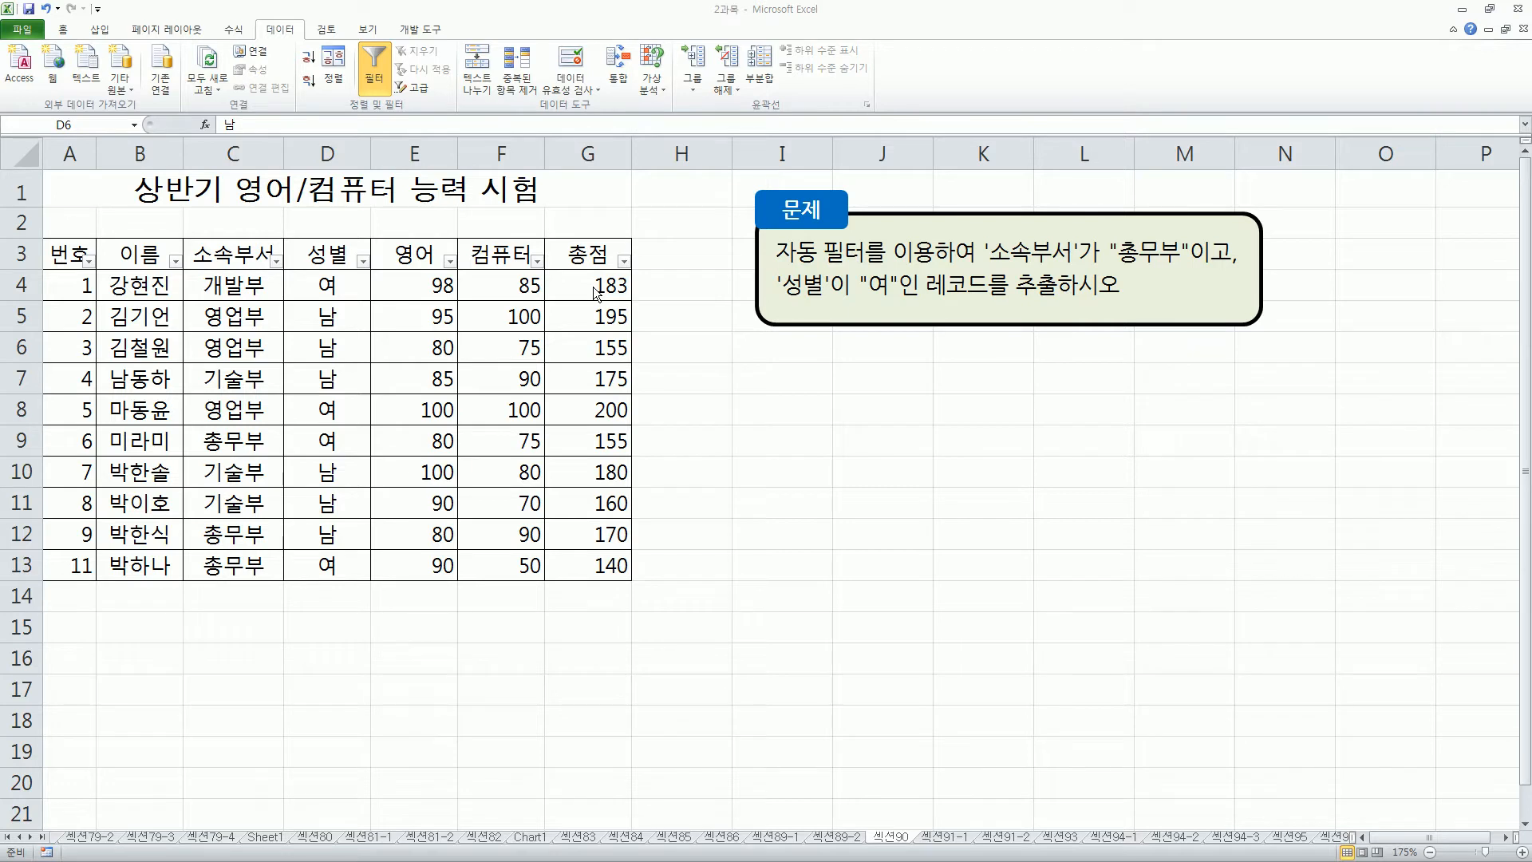
Add a 날짜 column header in H3 and fill H4:H13 with consecutive daily dates starting at 2021-01-01.
left_click(681, 257)
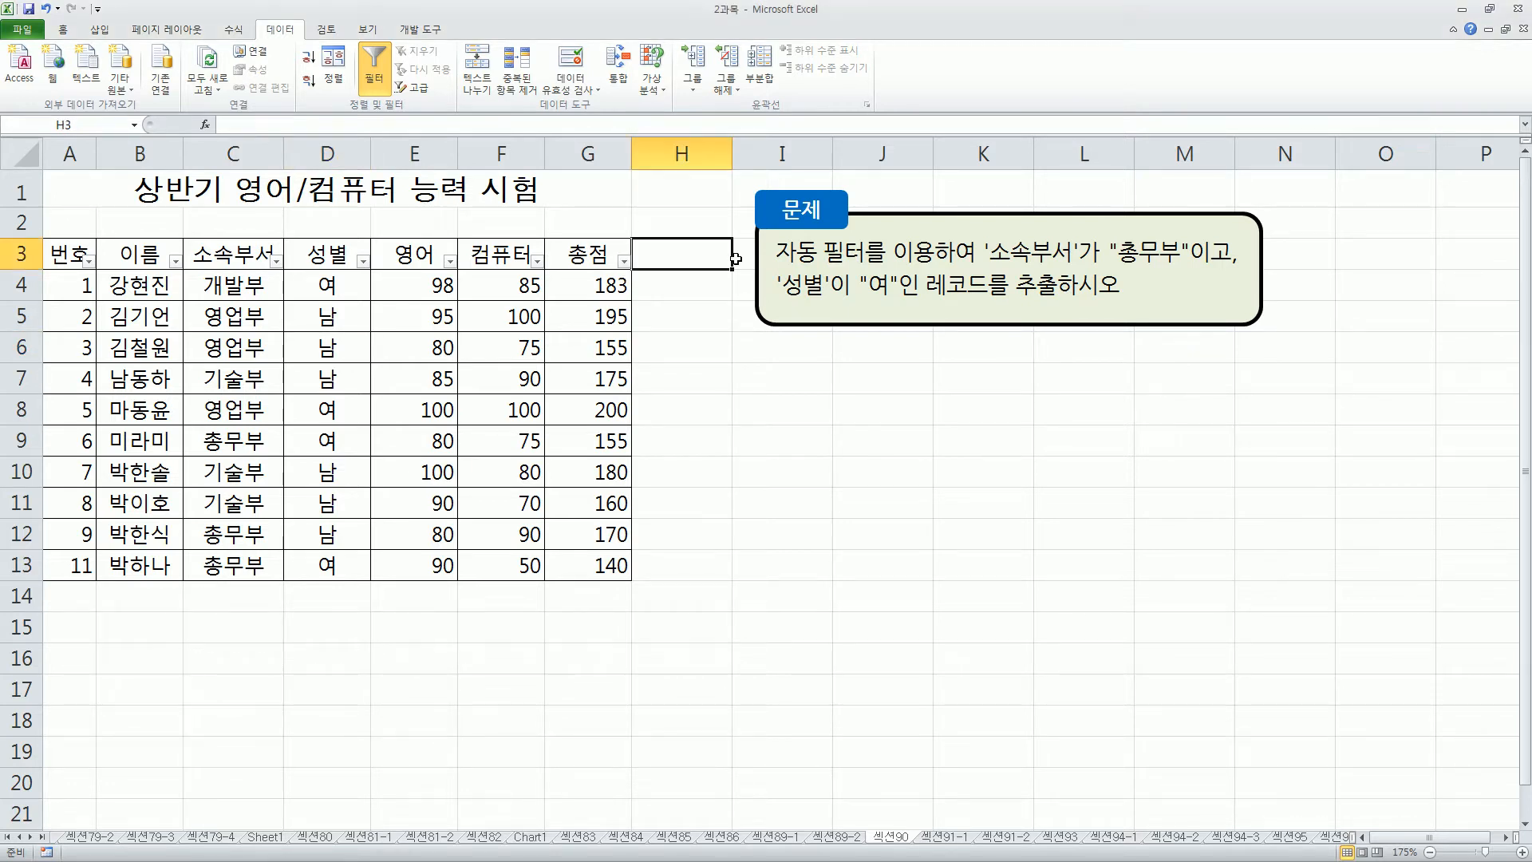
type("날짜")
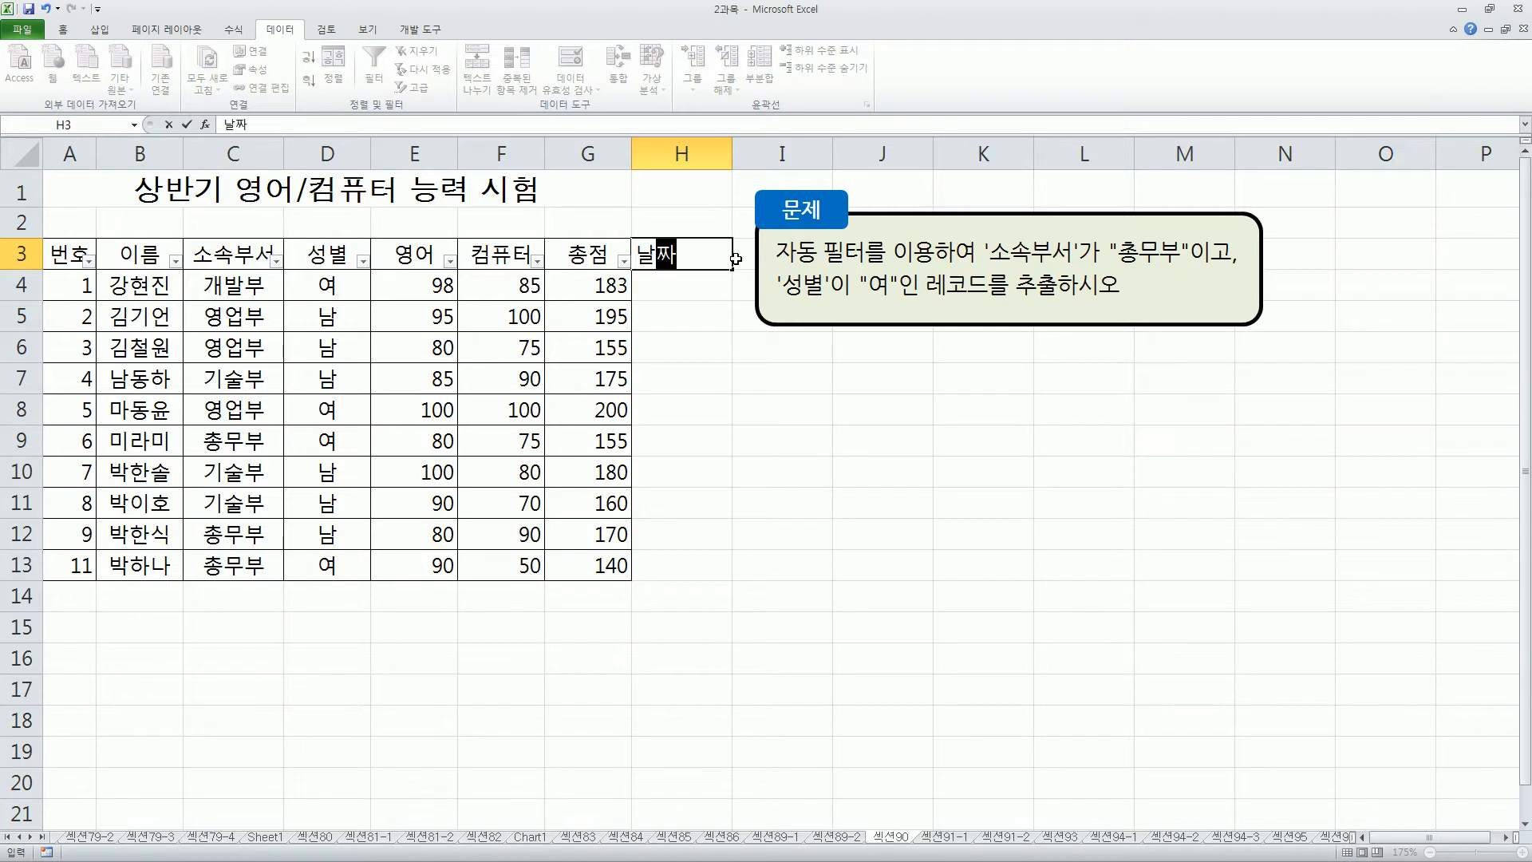
key("Return")
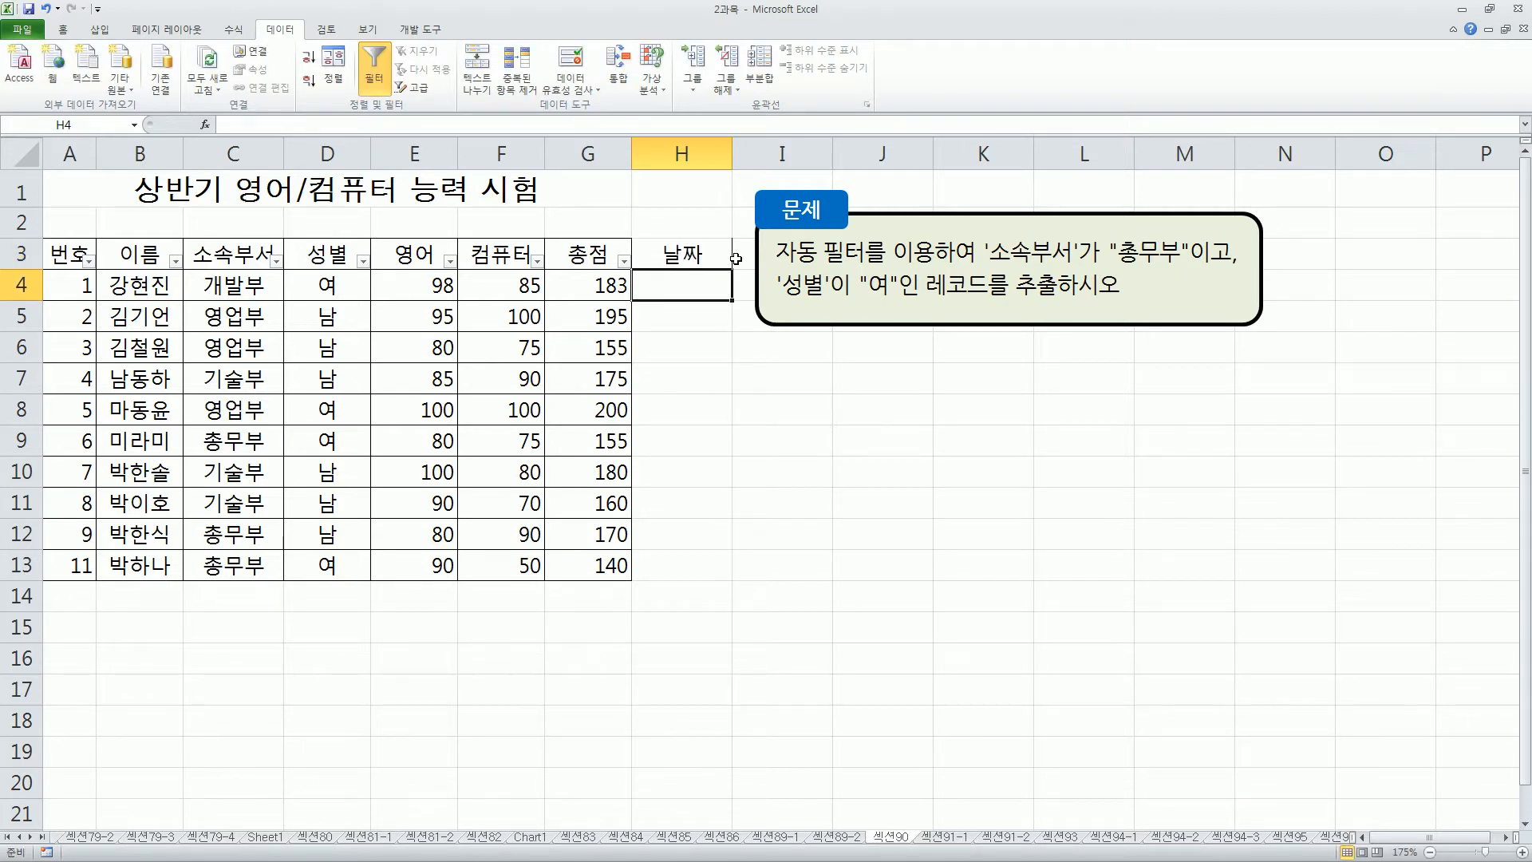
type("2021-01-01")
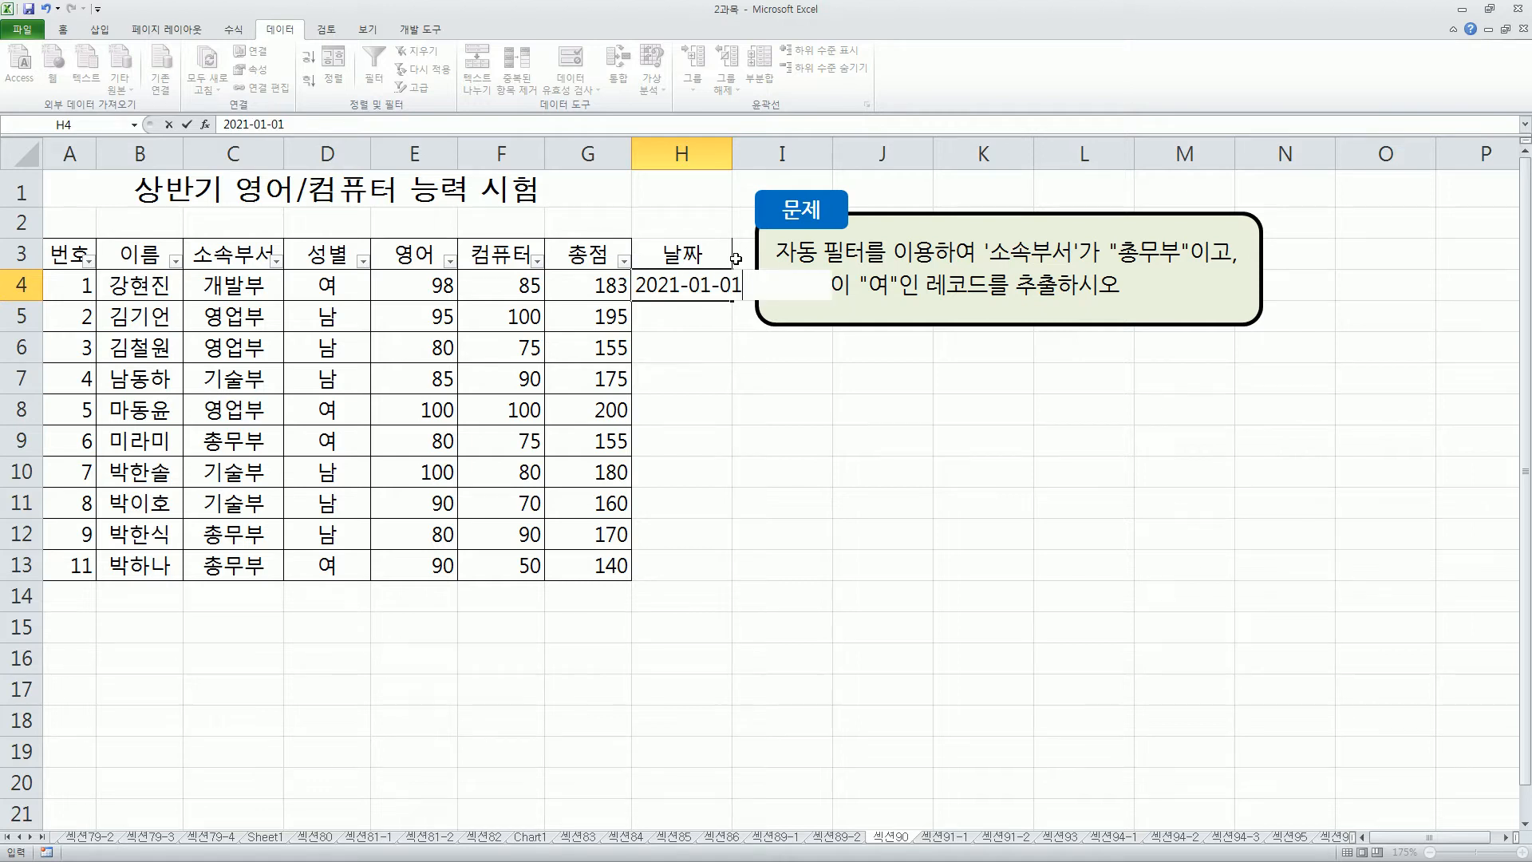
key("Return")
left_click(707, 289)
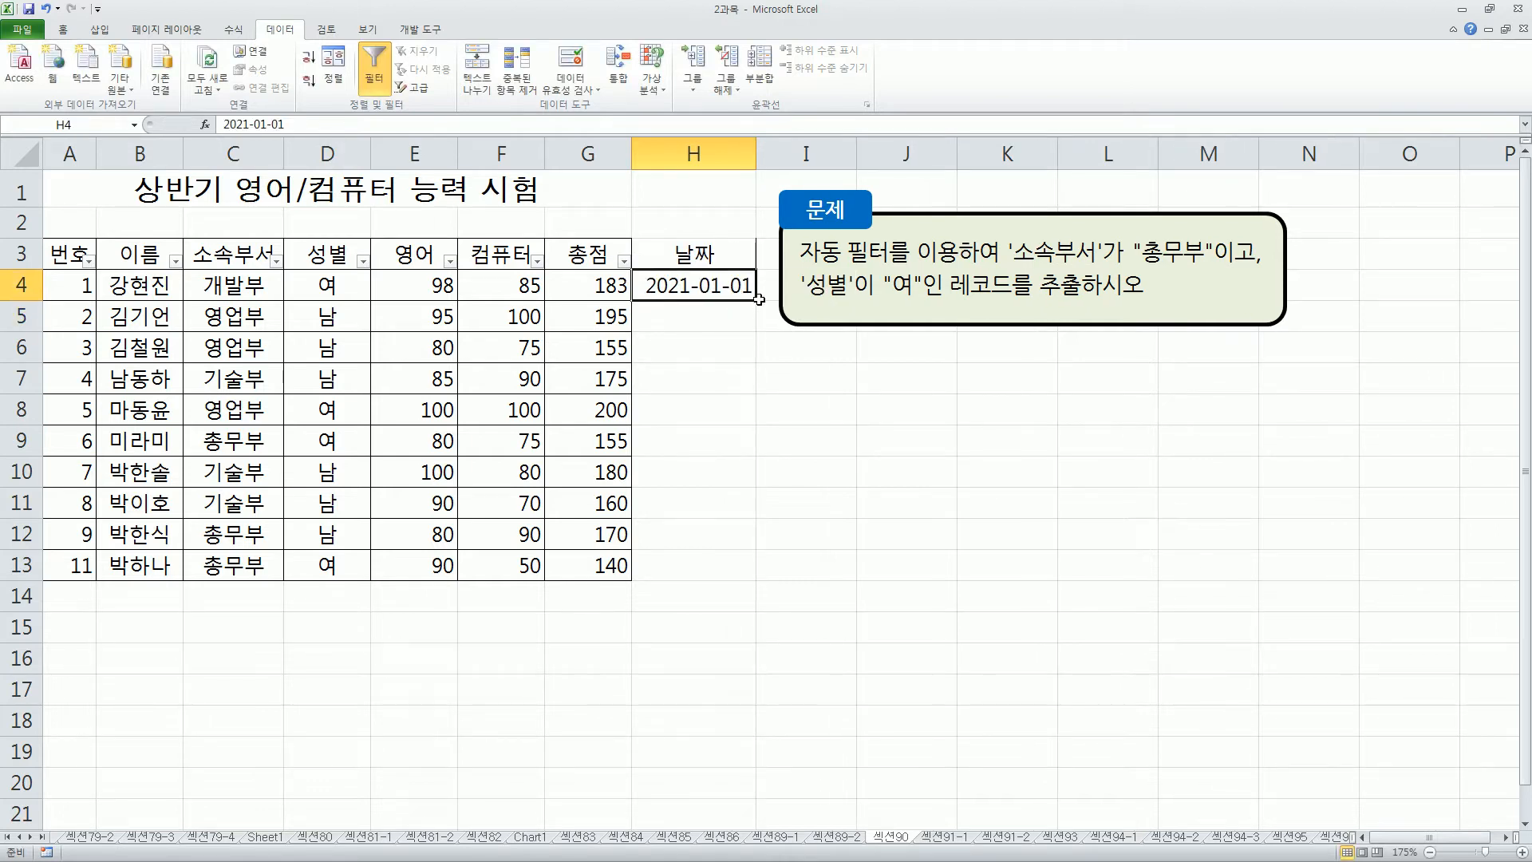
left_click_drag(755, 303, 772, 575)
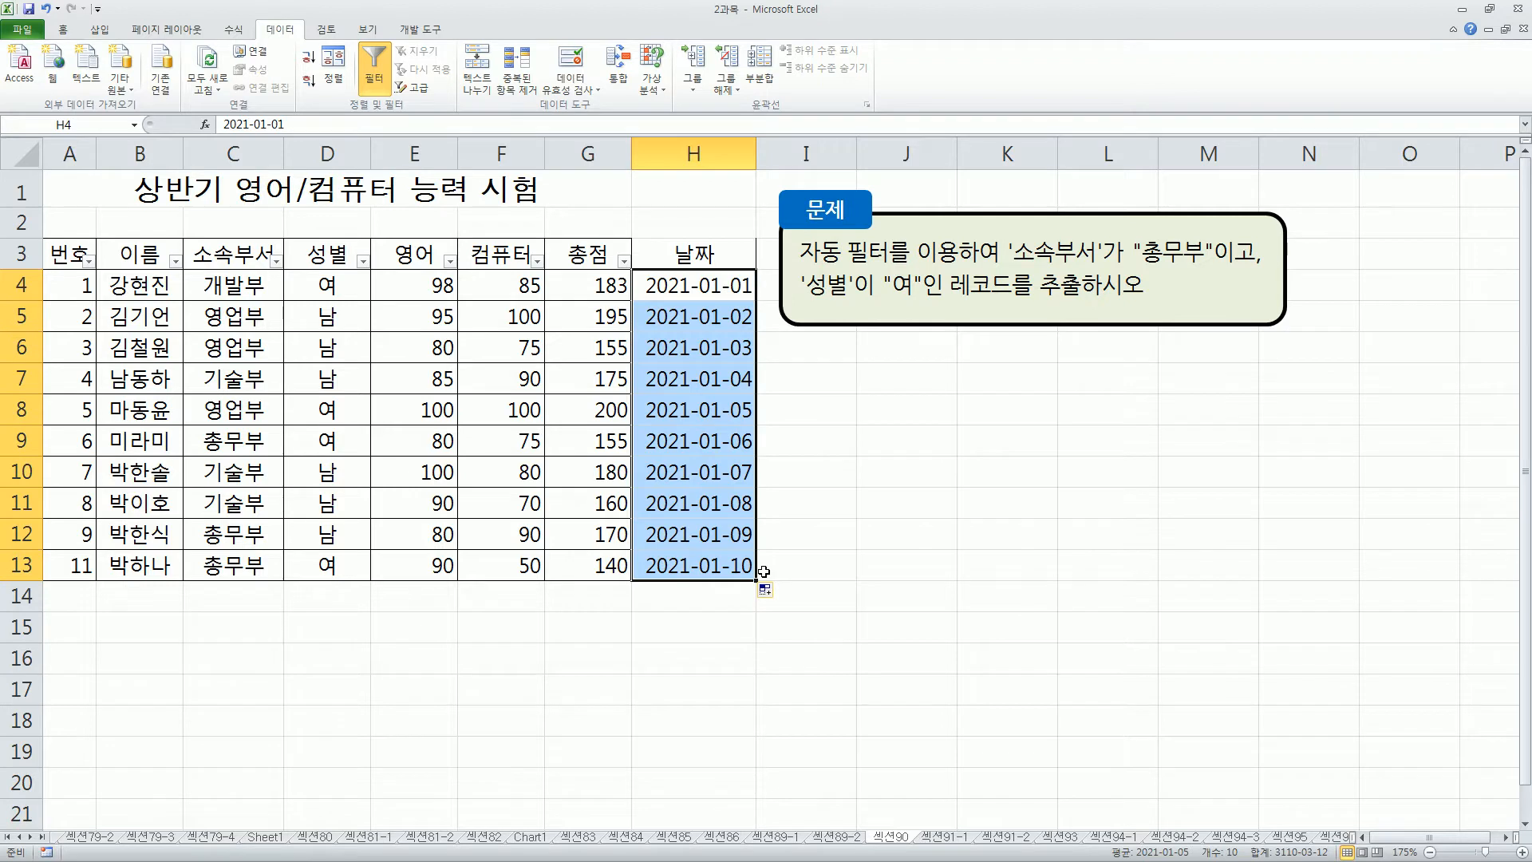
Remove the AutoFilter and reapply it to the whole table so that it includes the 날짜 column.
left_click(716, 252)
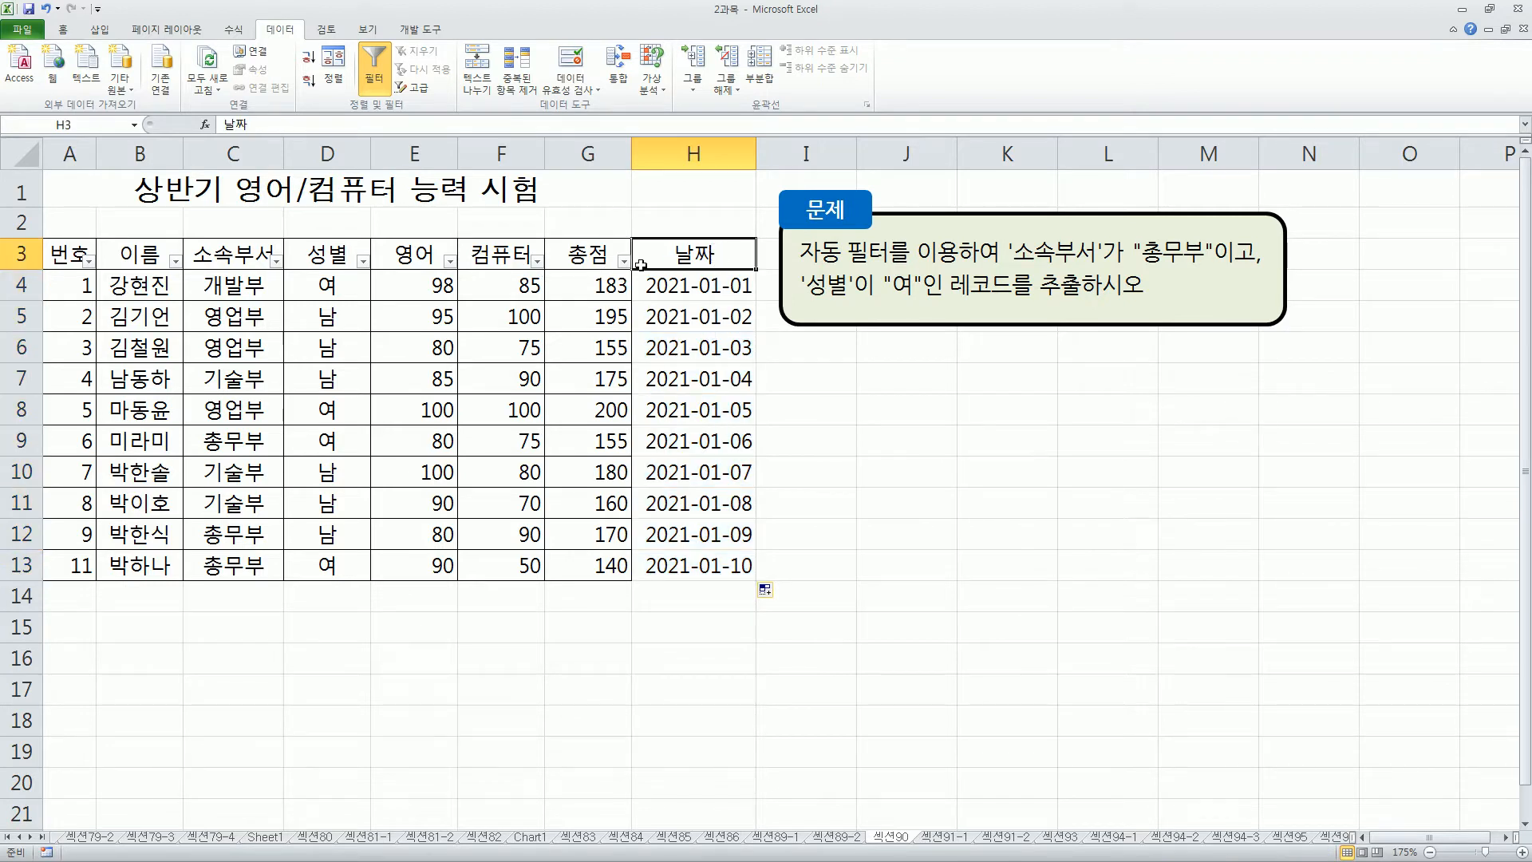
left_click_drag(658, 237, 760, 270)
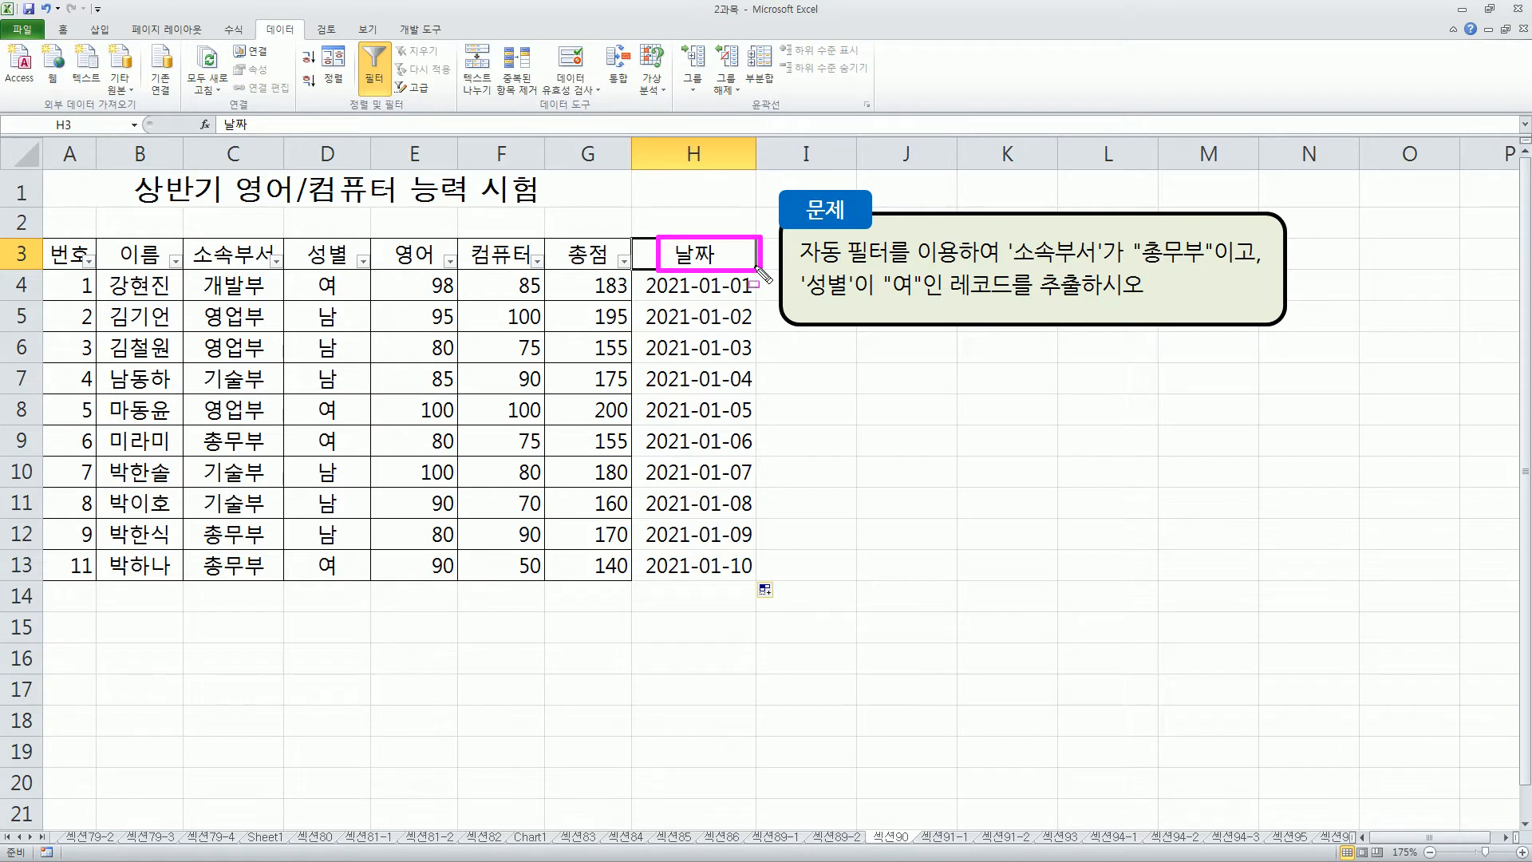
key("Escape")
left_click(658, 336)
left_click(537, 335)
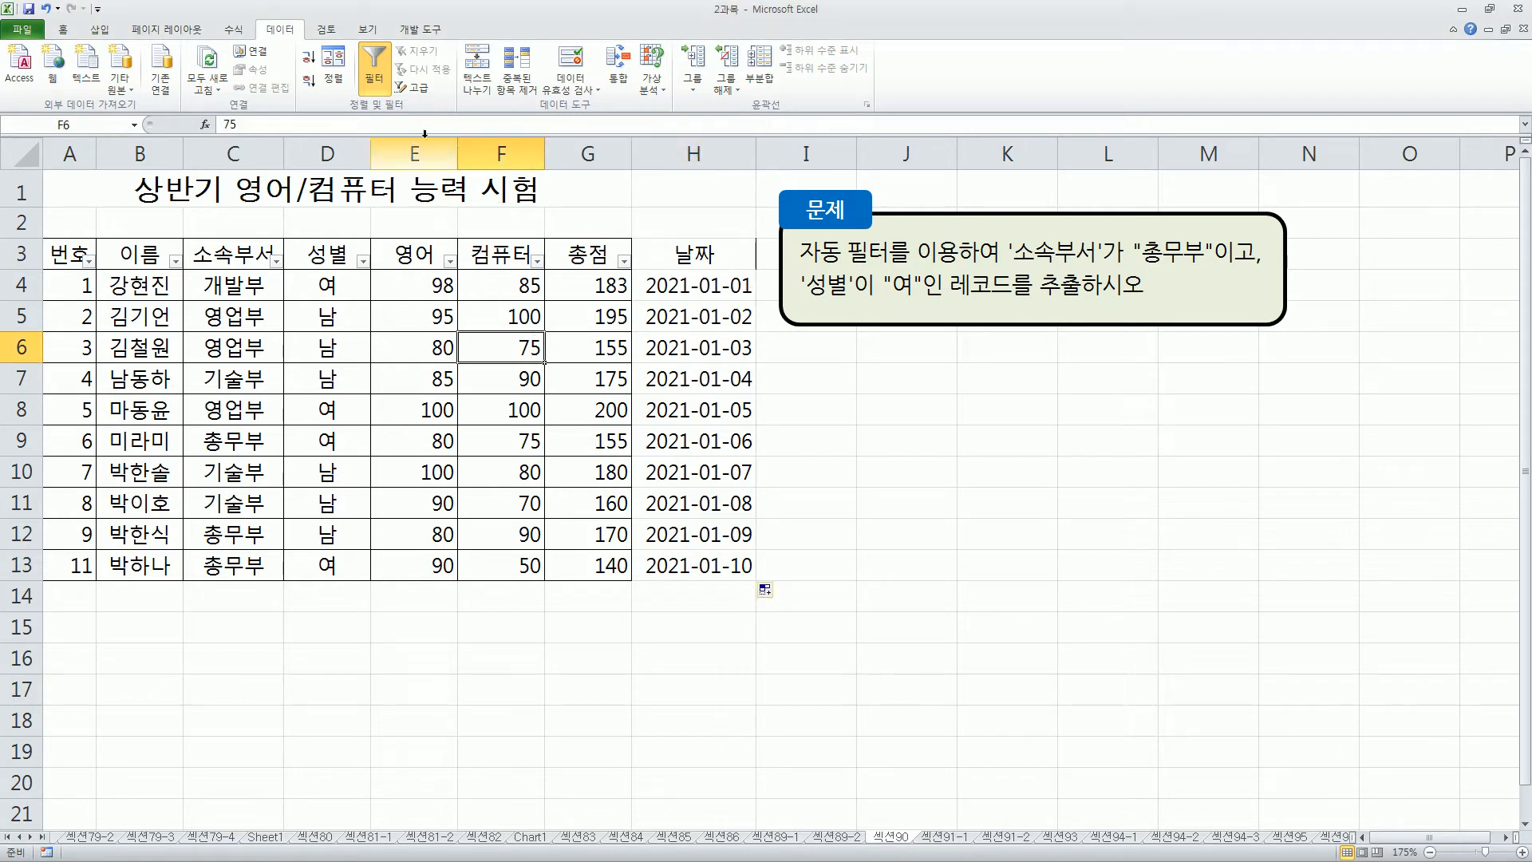
left_click(375, 72)
left_click_drag(83, 249, 692, 538)
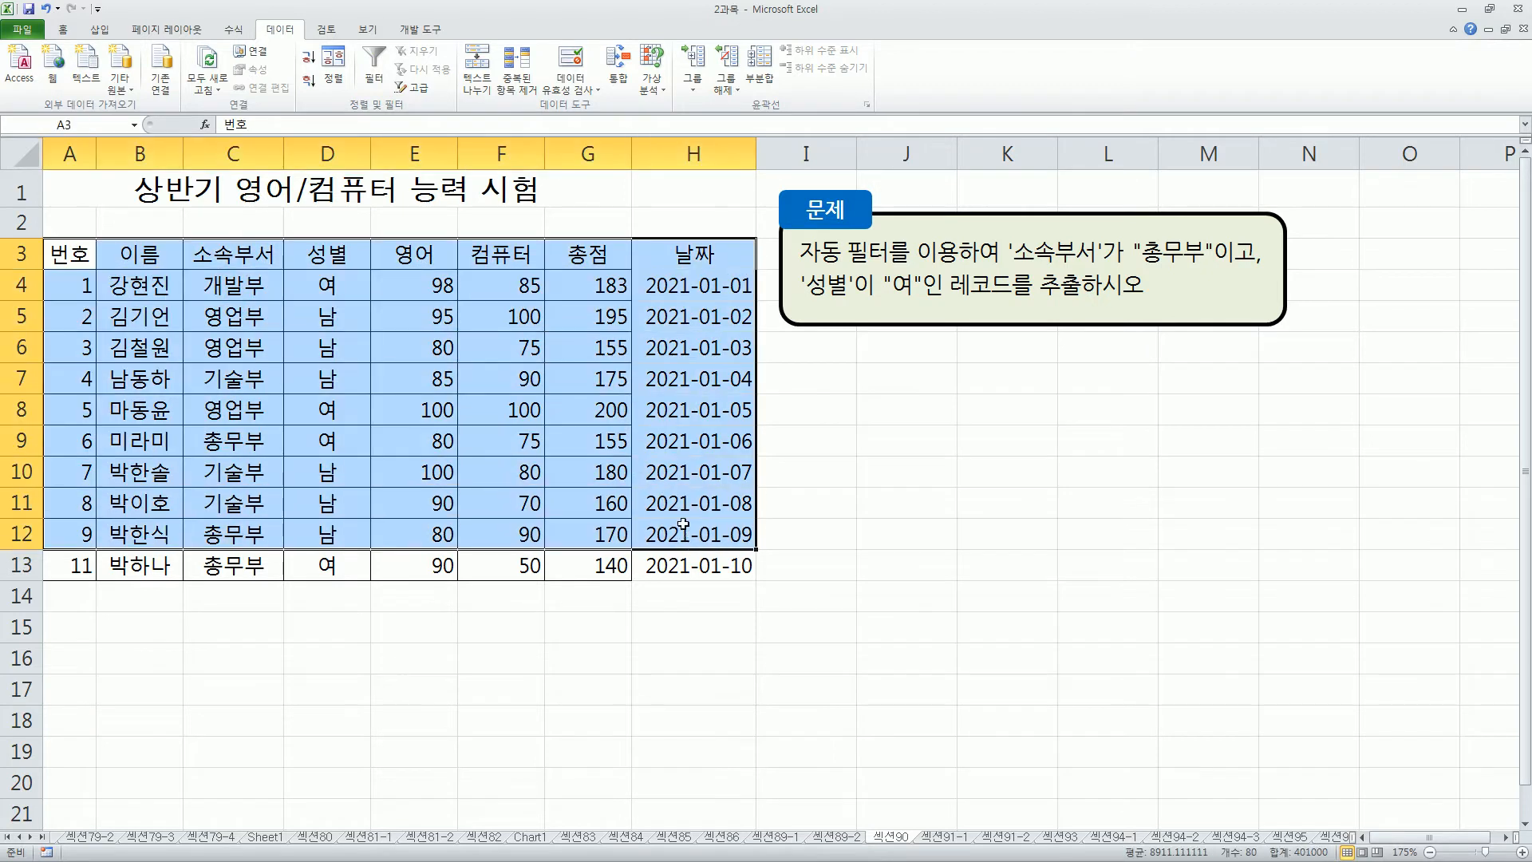
left_click(588, 317)
left_click(375, 64)
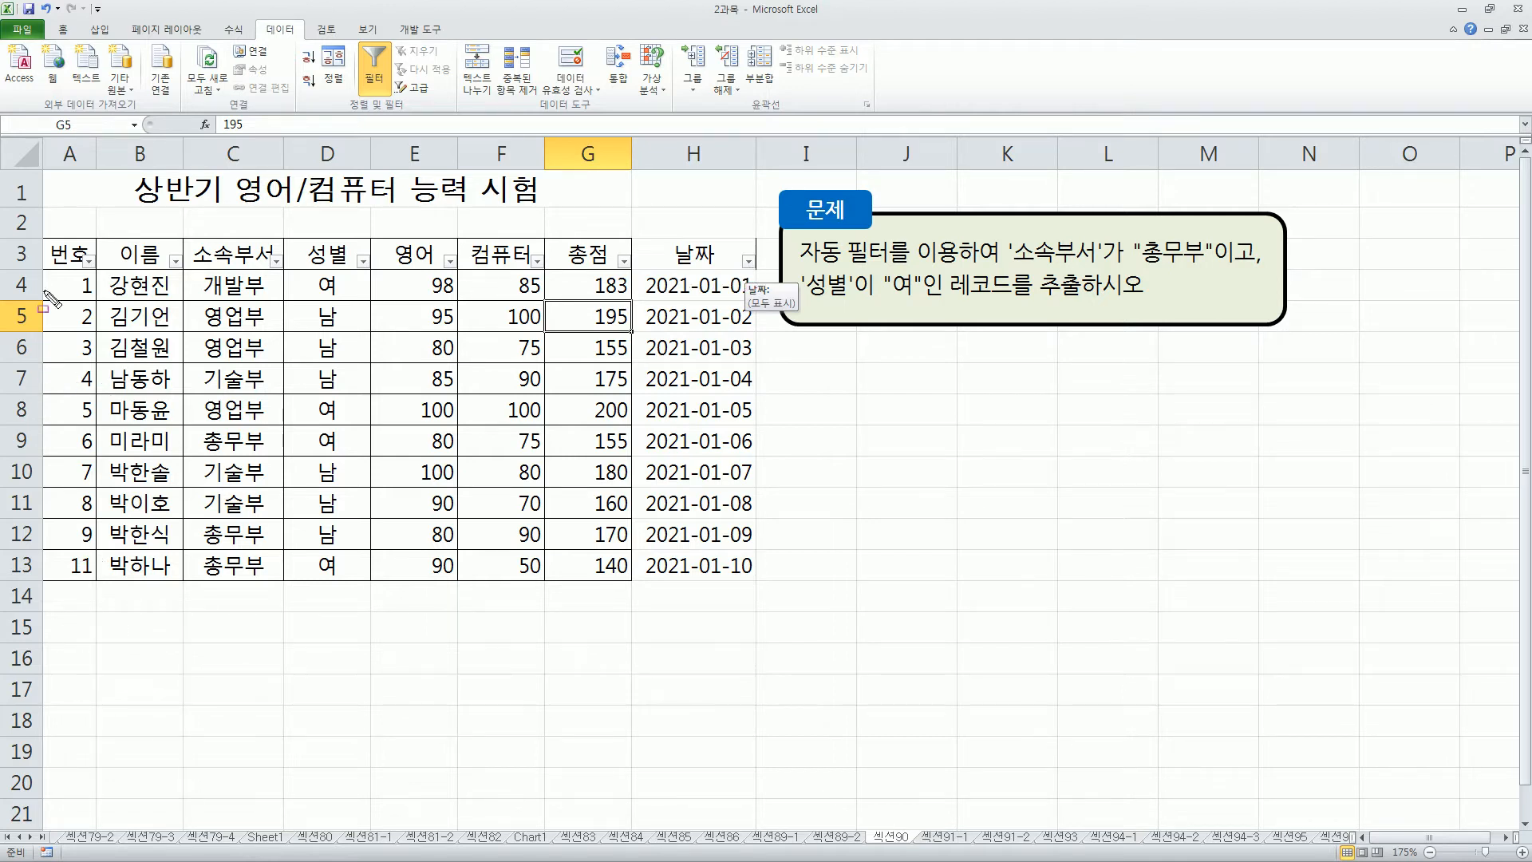
left_click_drag(42, 232, 769, 272)
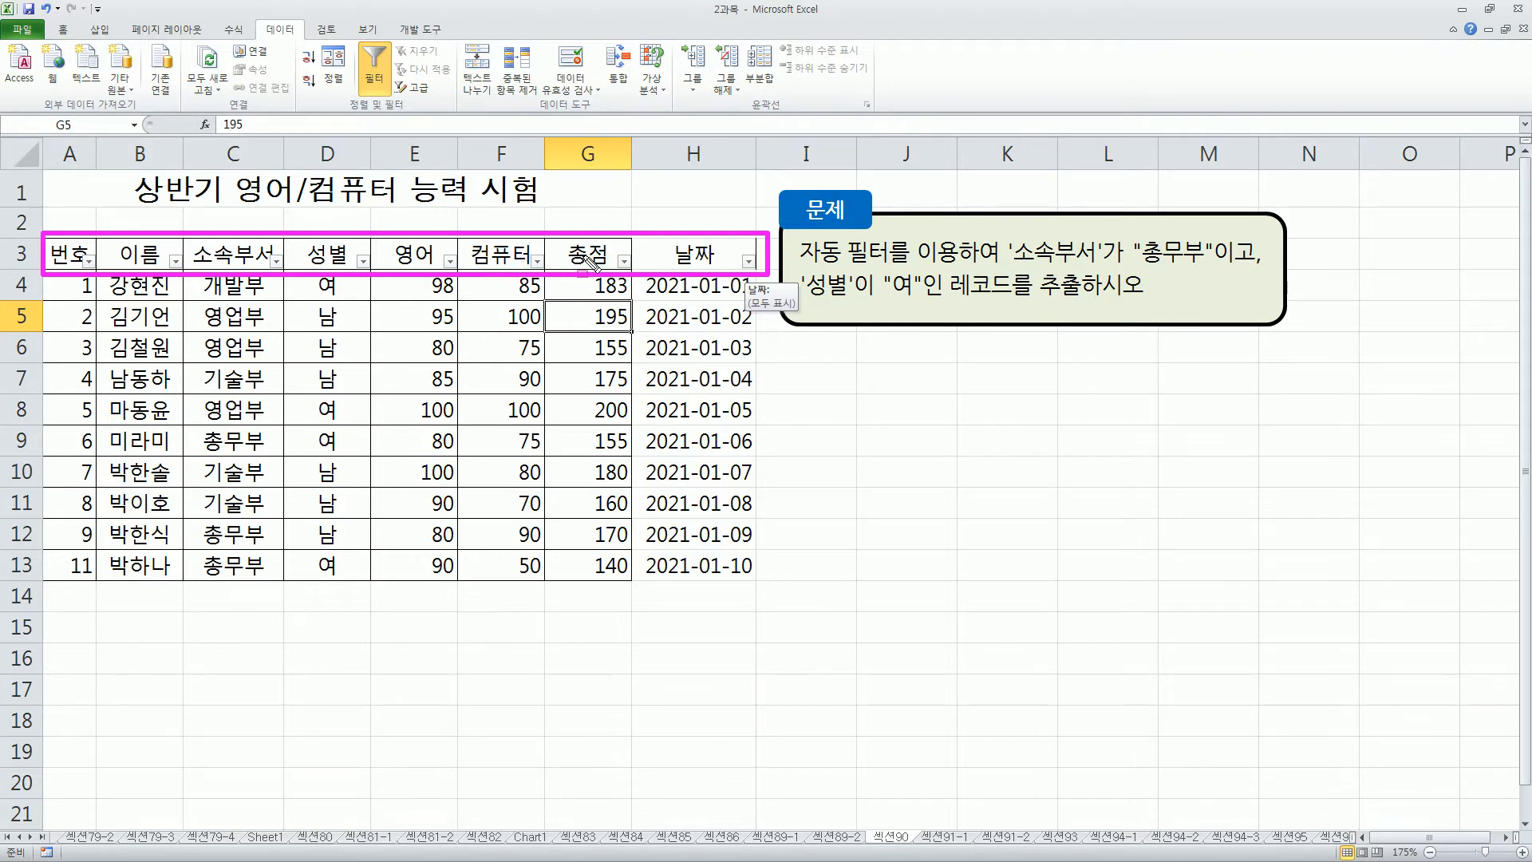
Examine the filter type offered for the 날짜 column and the text filter conditions offered for 소속부서.
left_click(749, 261)
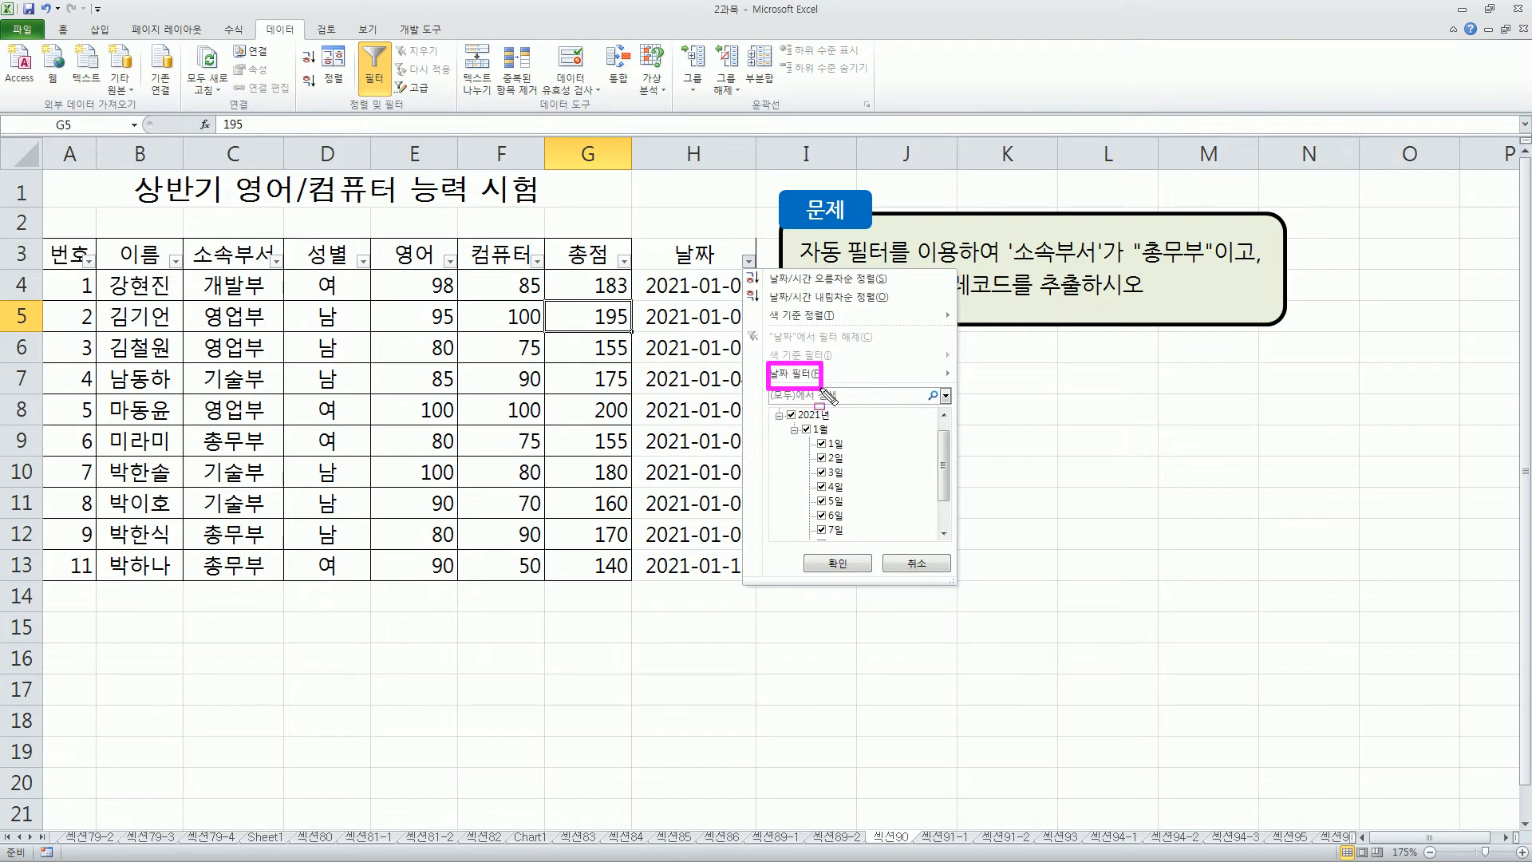
key("Escape")
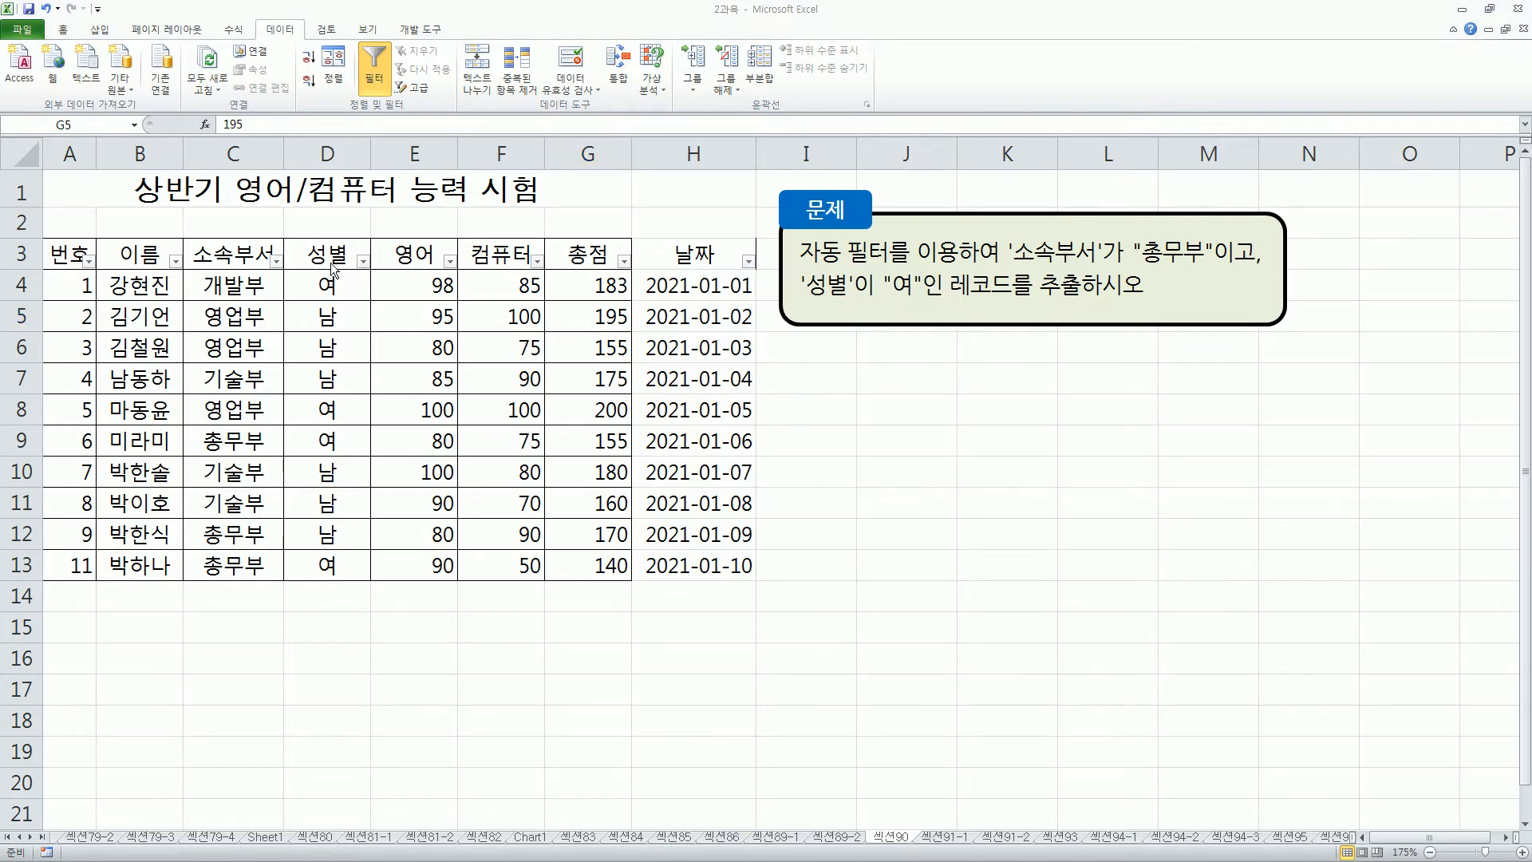
left_click(272, 268)
left_click(274, 263)
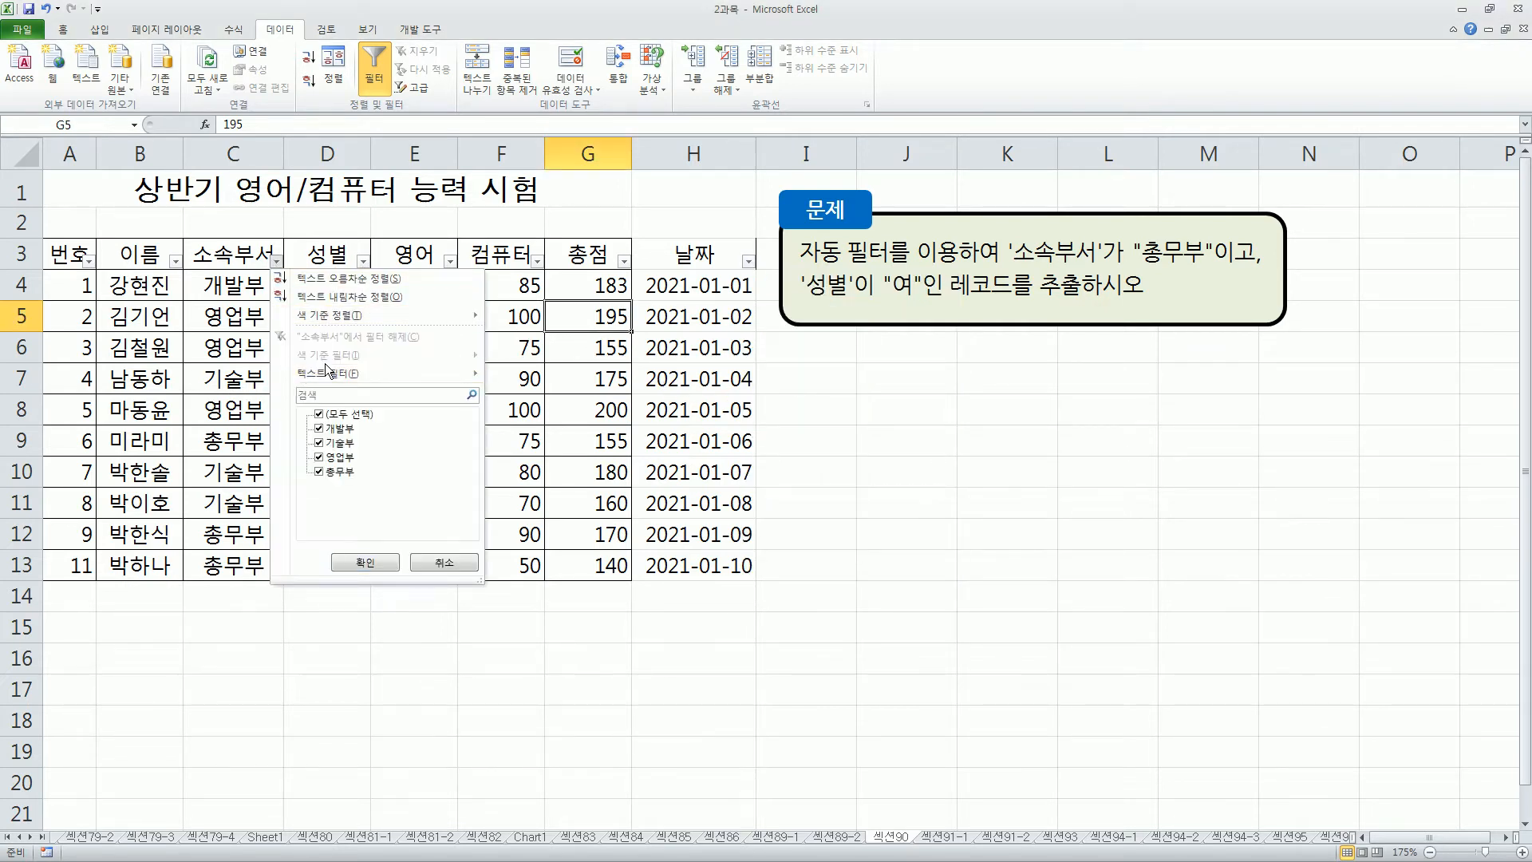
mouse_move(368, 381)
key("ctrl+2")
mouse_move(495, 362)
left_mouse_down()
mouse_move(606, 416)
mouse_move(608, 448)
left_mouse_up()
left_click_drag(610, 470, 611, 490)
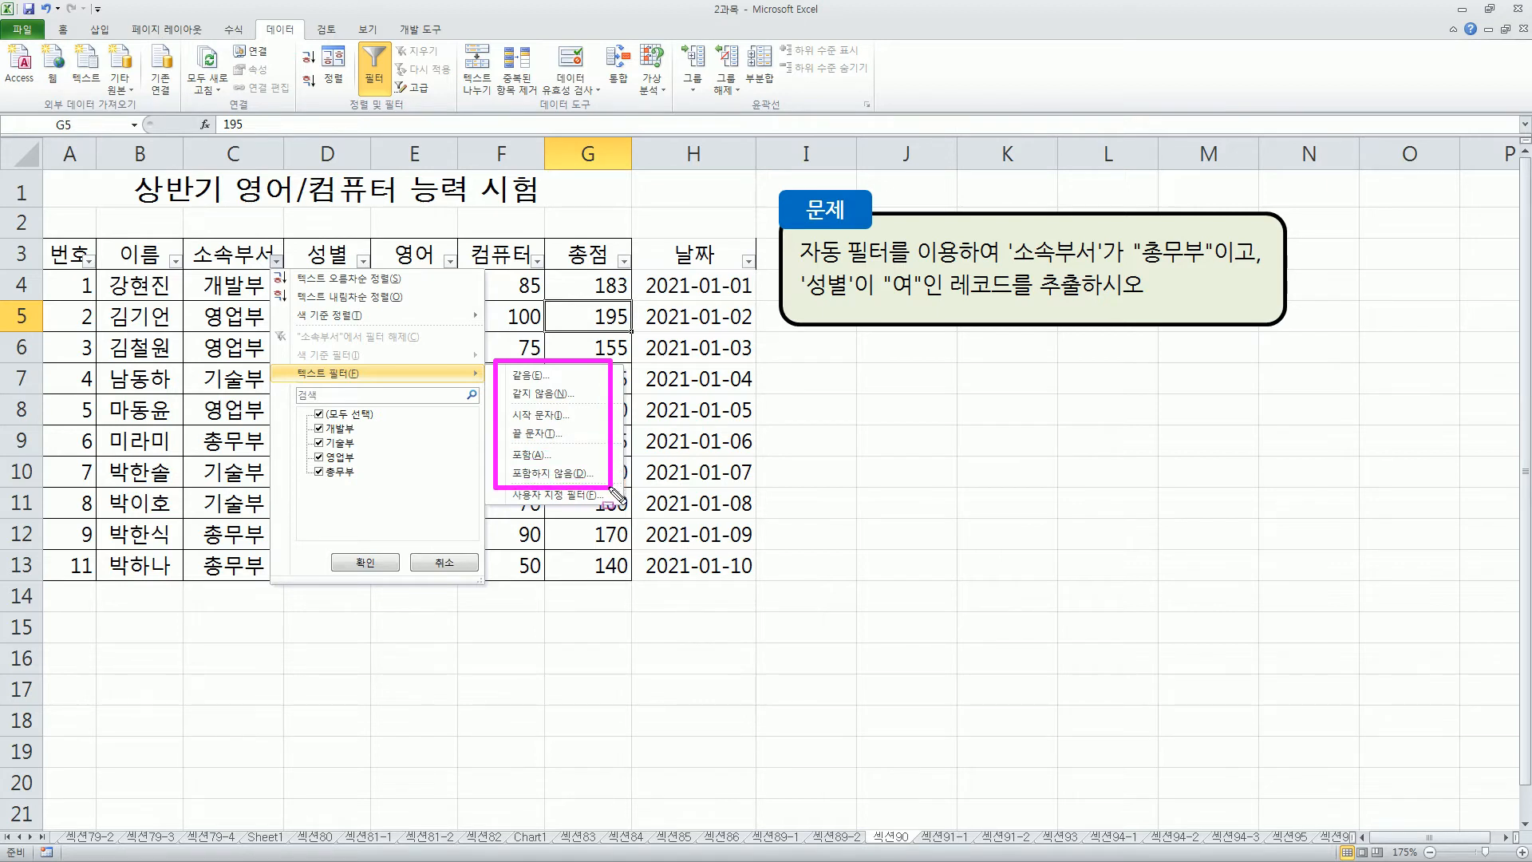
key("Escape")
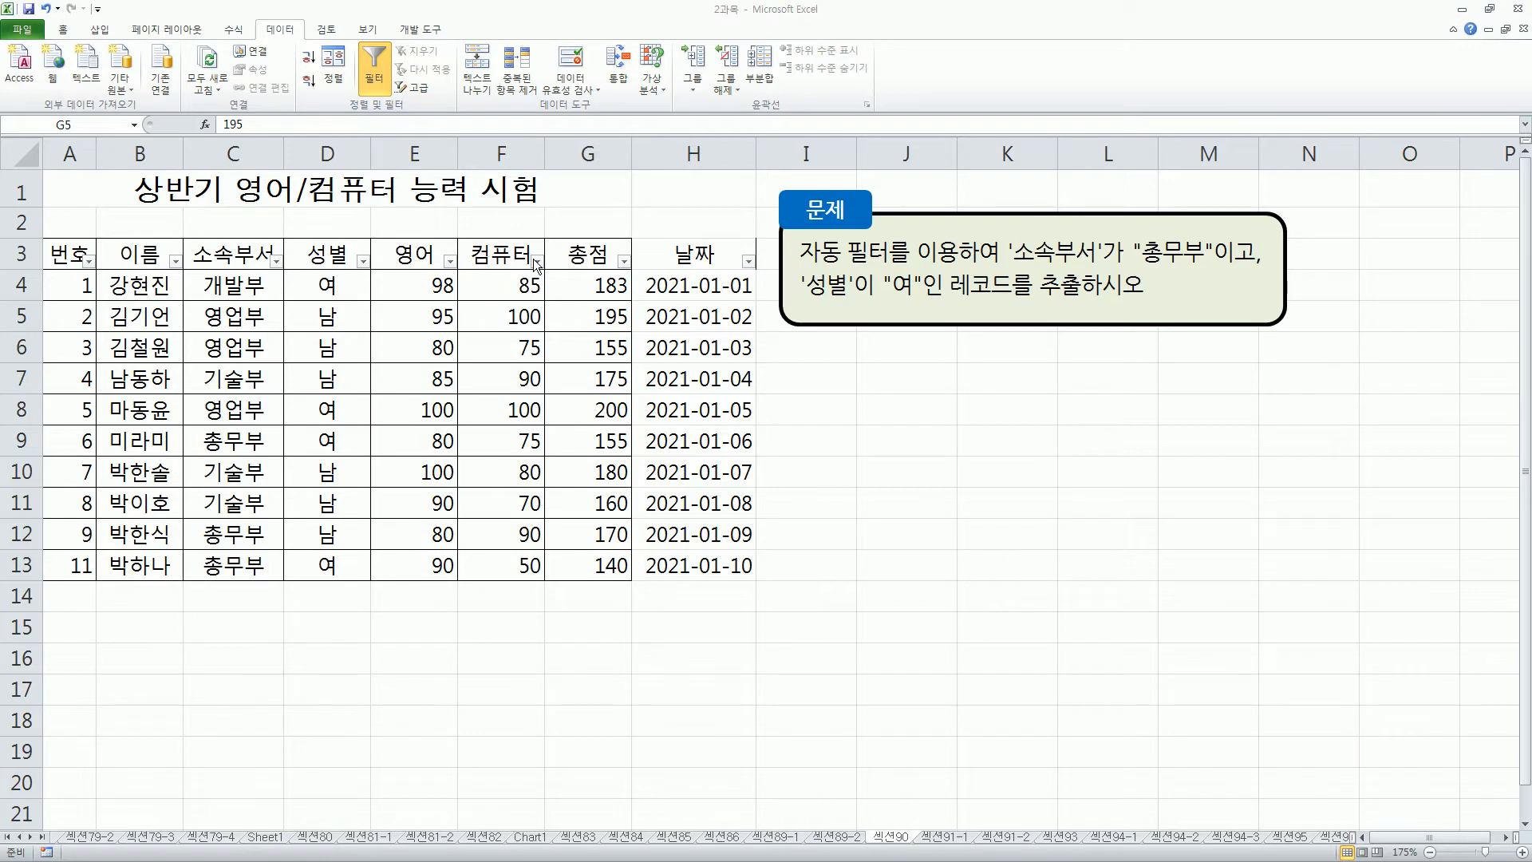
Examine the number filter conditions offered for the 컴퓨터 column.
left_click(537, 261)
mouse_move(580, 376)
key("ctrl+2")
mouse_move(762, 365)
left_mouse_down()
mouse_move(857, 410)
mouse_move(883, 508)
left_mouse_up()
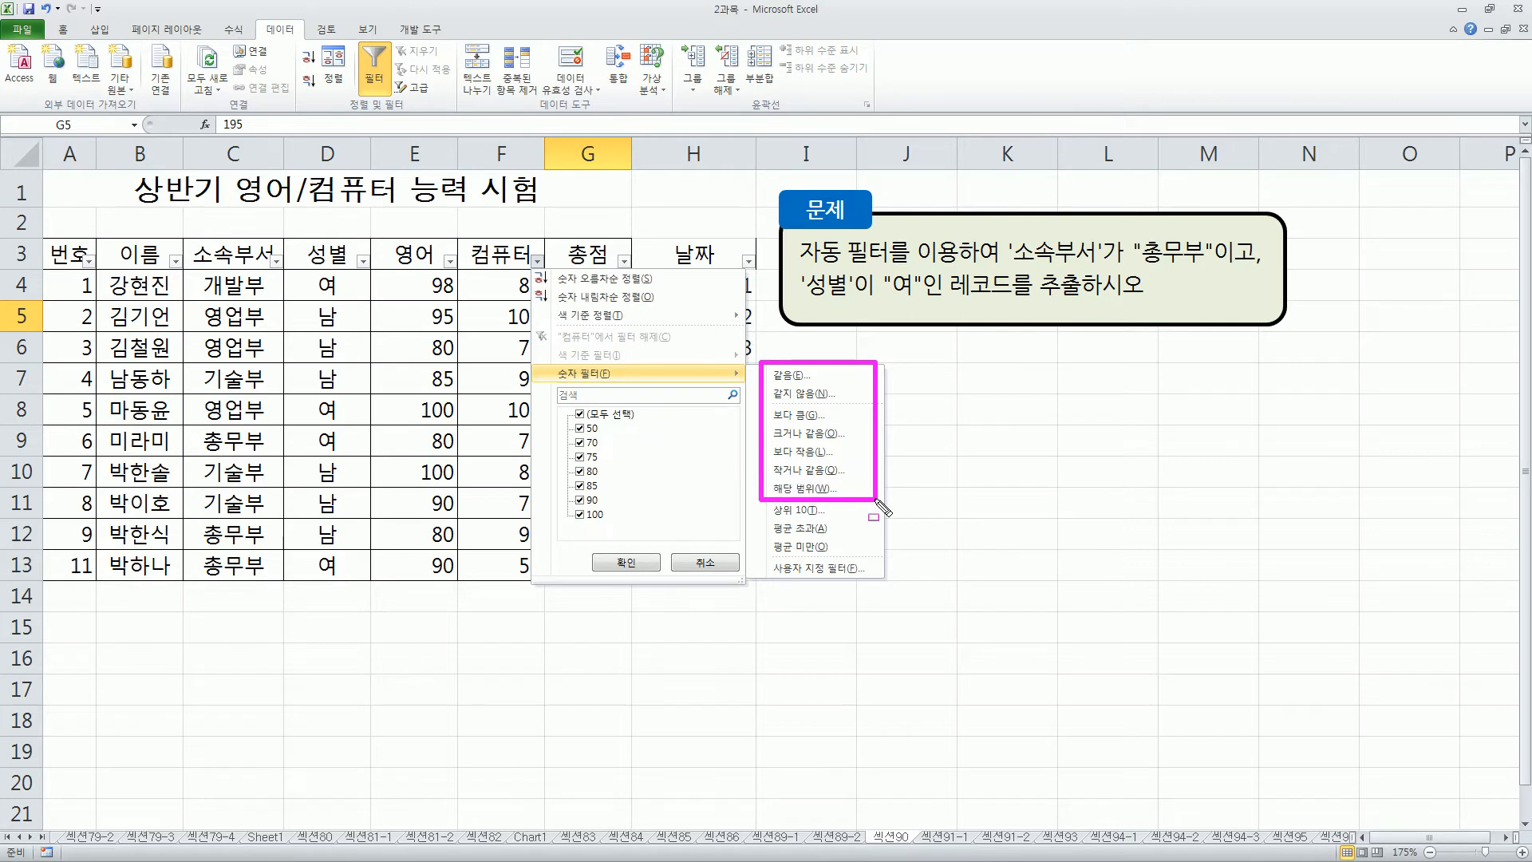
left_click_drag(883, 508, 888, 565)
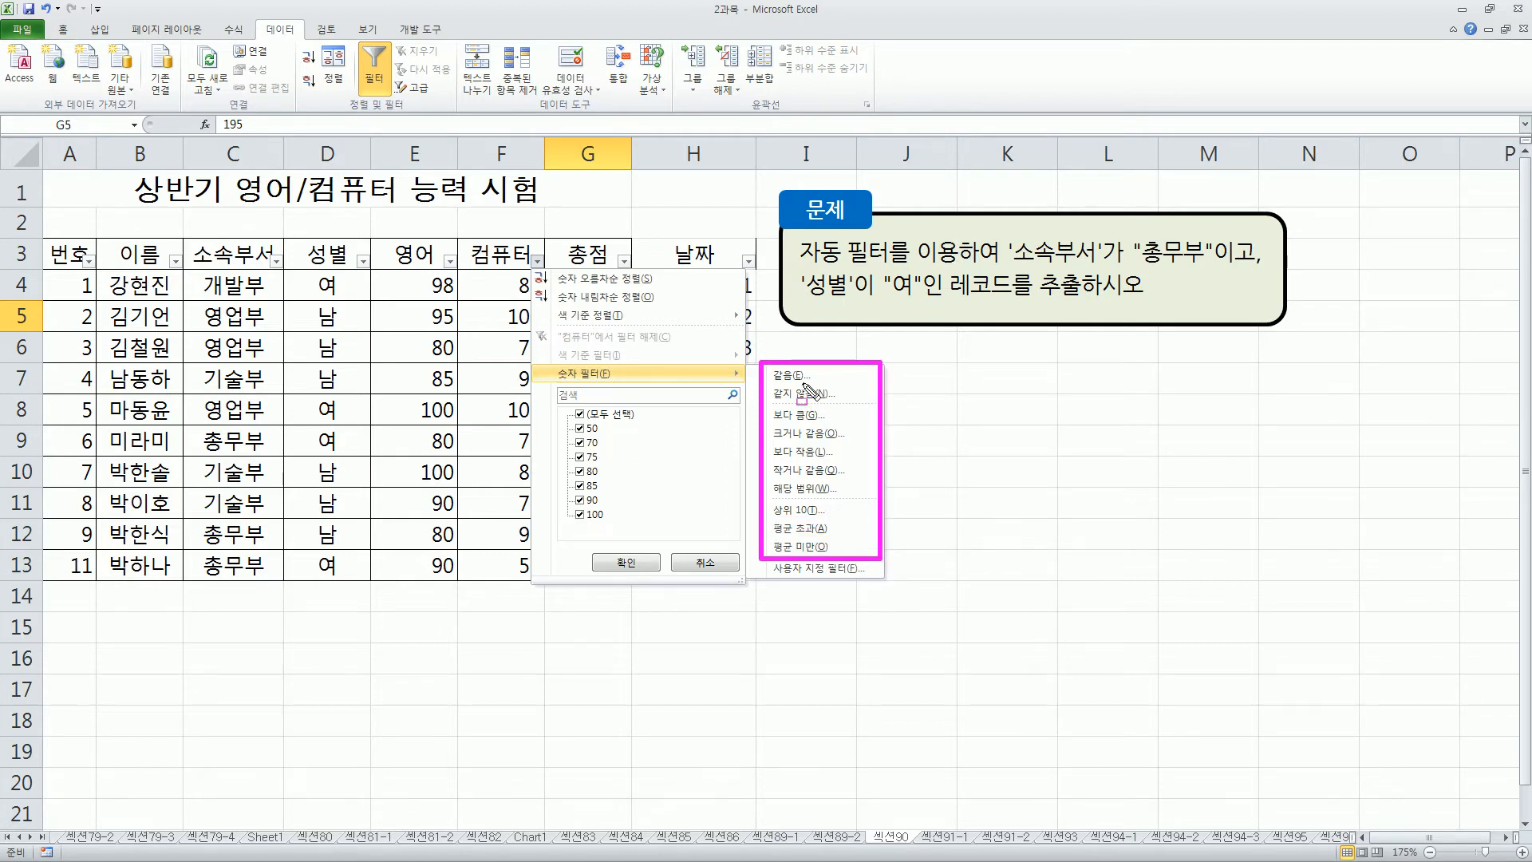
key("Escape")
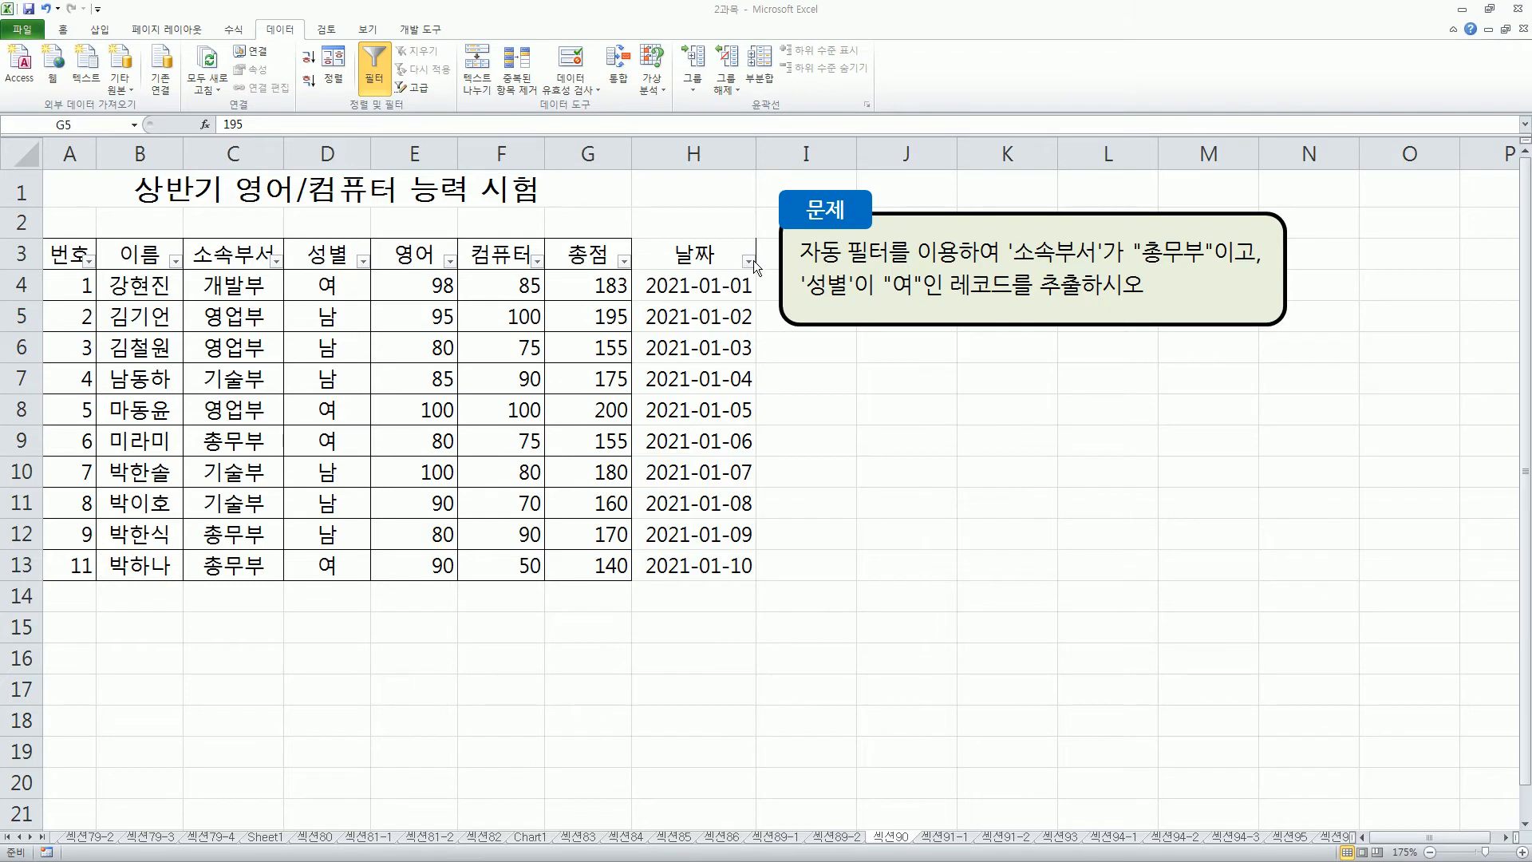
Examine the date filter conditions offered for the 날짜 column.
left_click(748, 261)
mouse_move(840, 374)
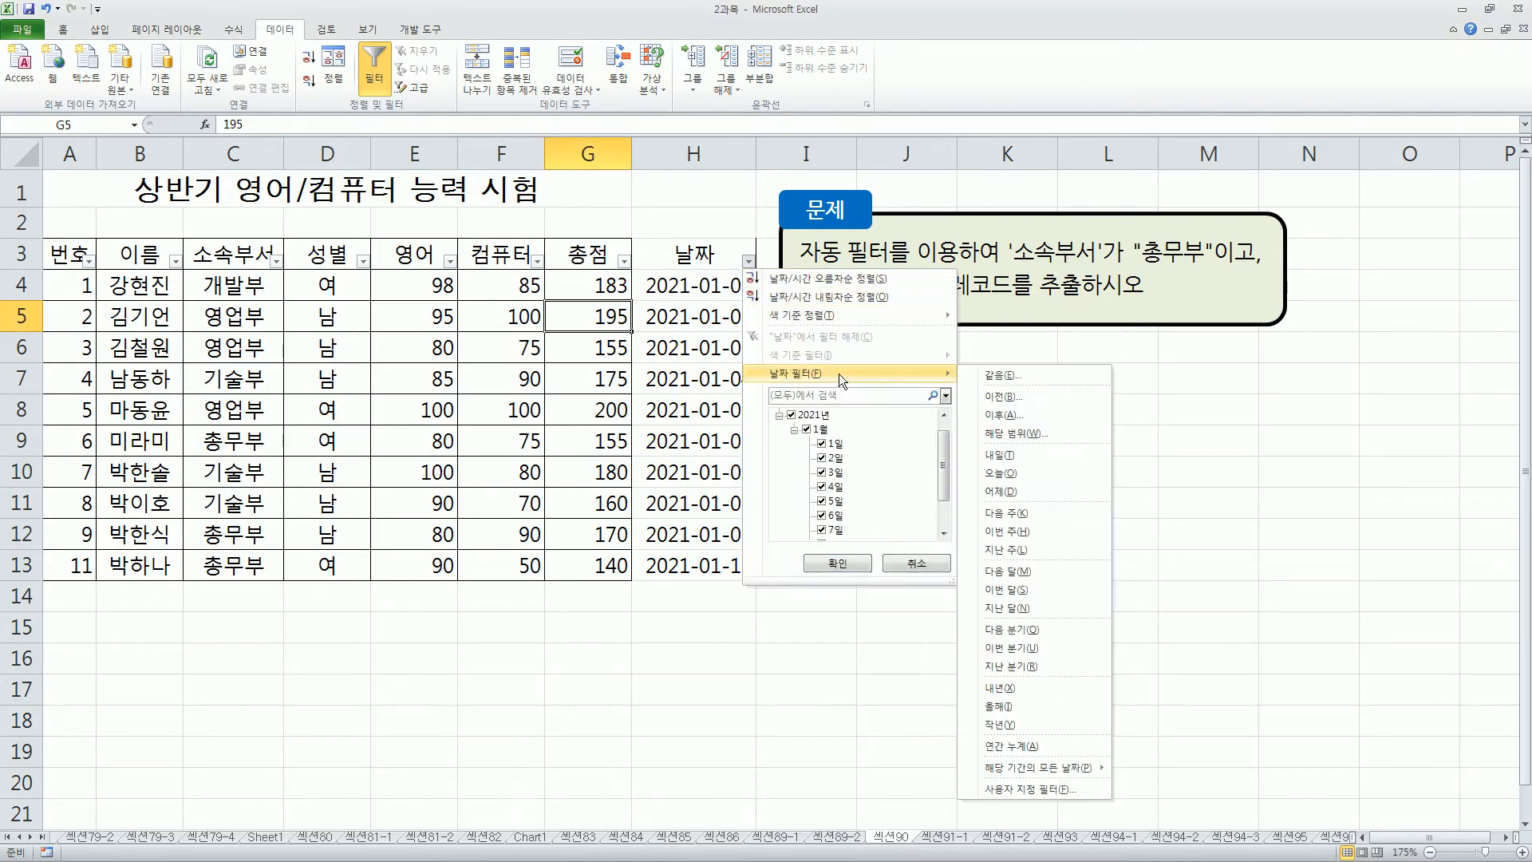
mouse_move(972, 360)
left_mouse_down()
mouse_move(1080, 441)
mouse_move(1118, 780)
left_mouse_up()
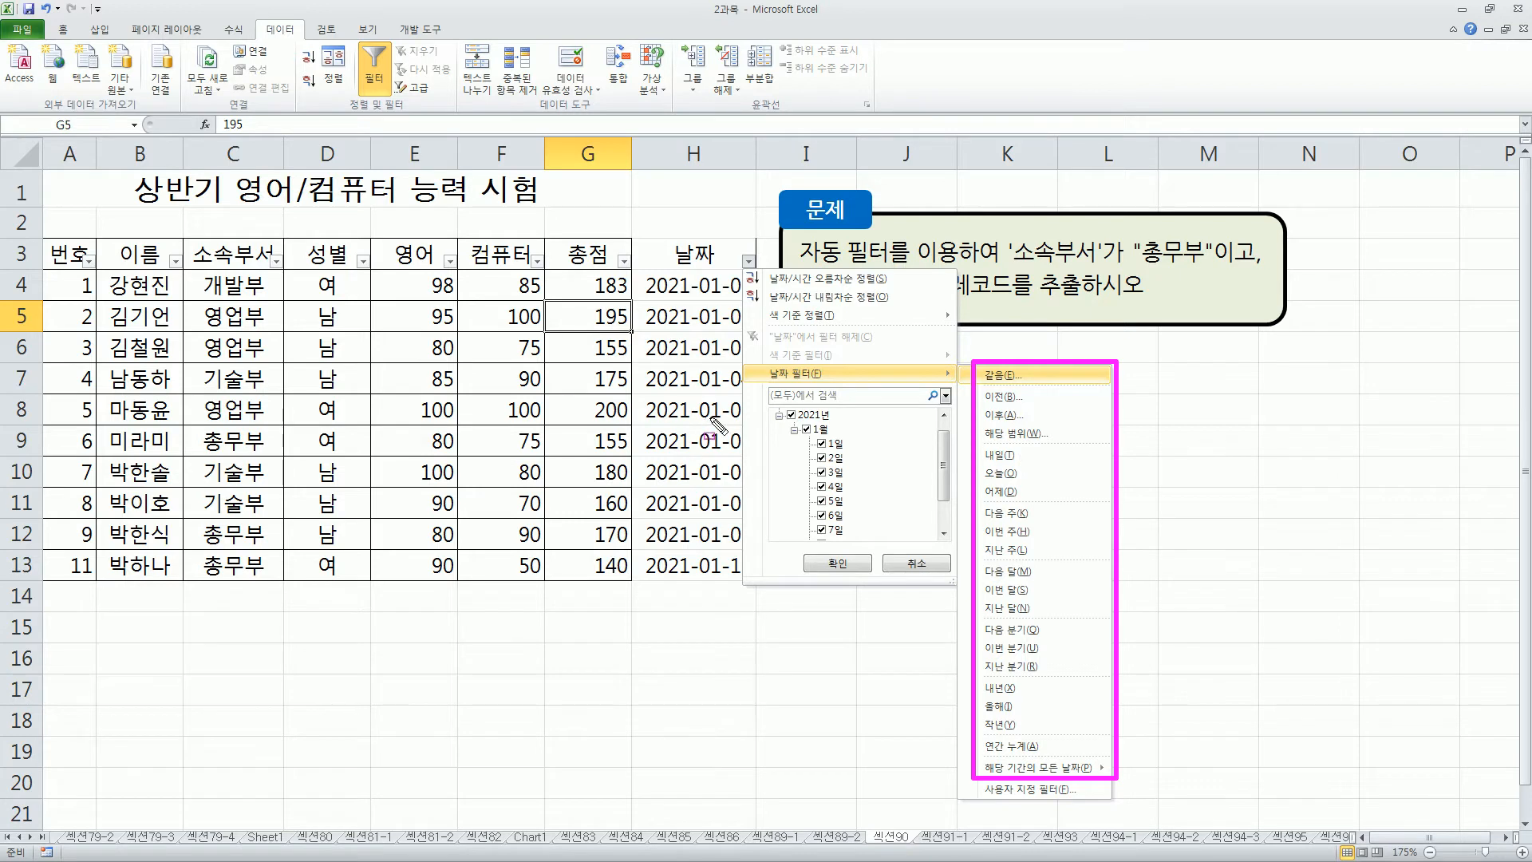
key("Escape")
left_click(686, 356)
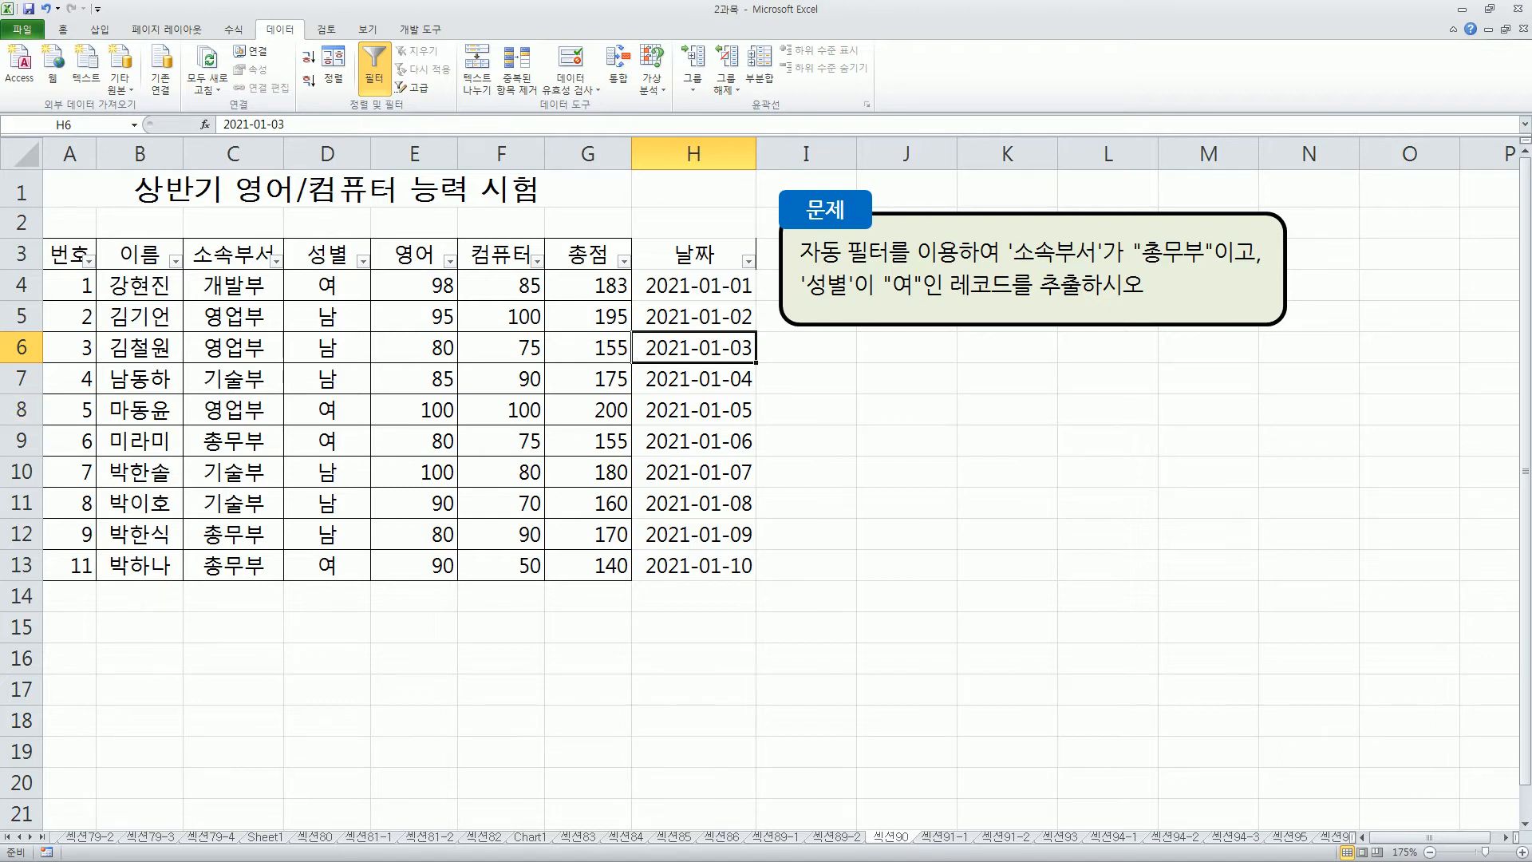
Compare the value types by selecting the dates in H4:H13 and the 영어 scores in E4:E13.
left_click_drag(331, 318, 454, 314)
left_click_drag(673, 281, 663, 562)
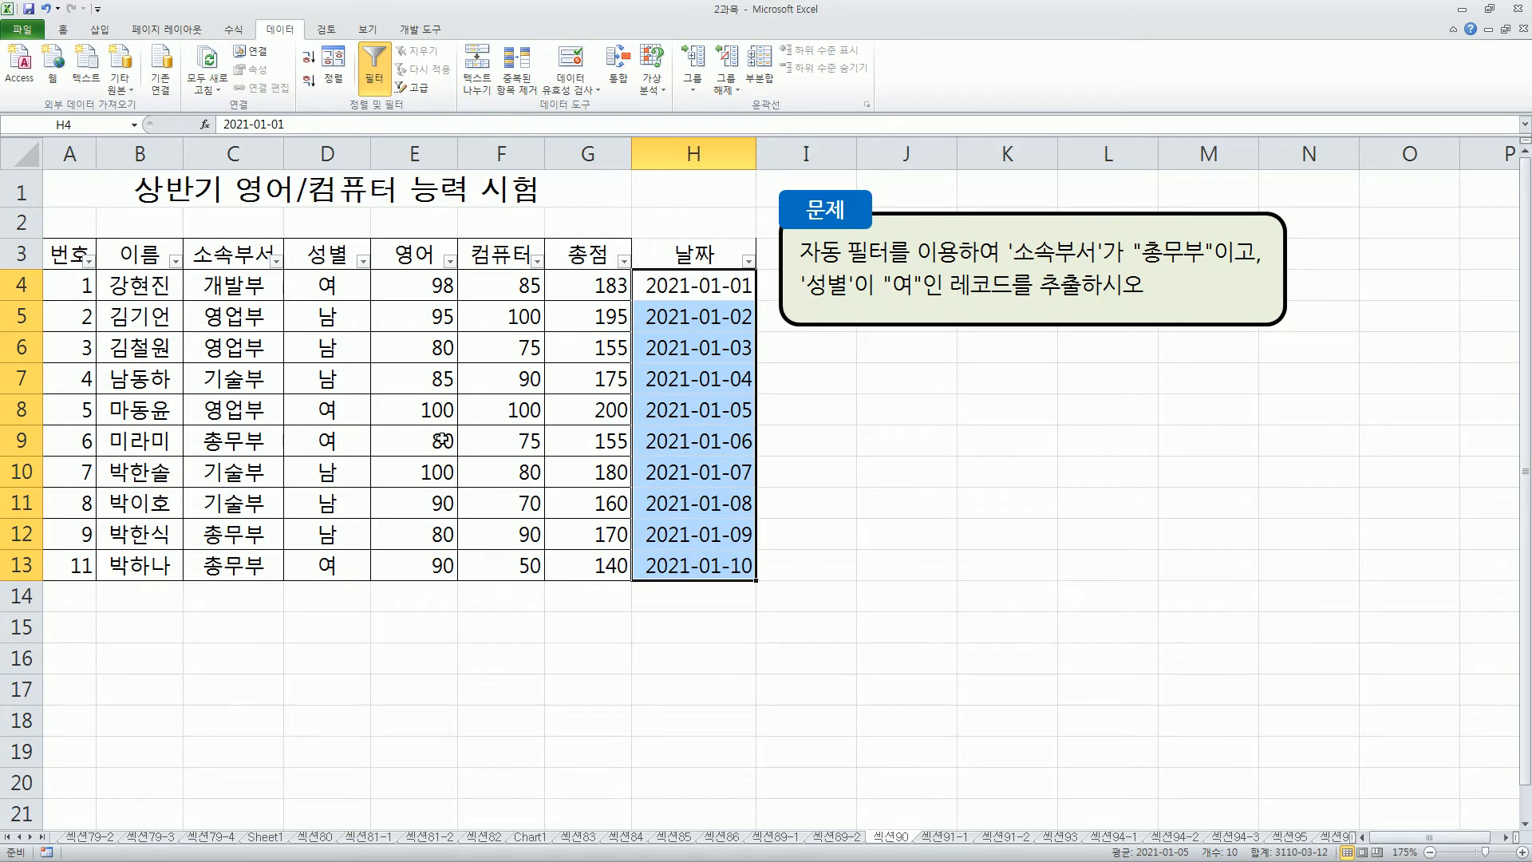
left_click(445, 411)
left_click_drag(423, 279, 426, 558)
left_click(436, 287)
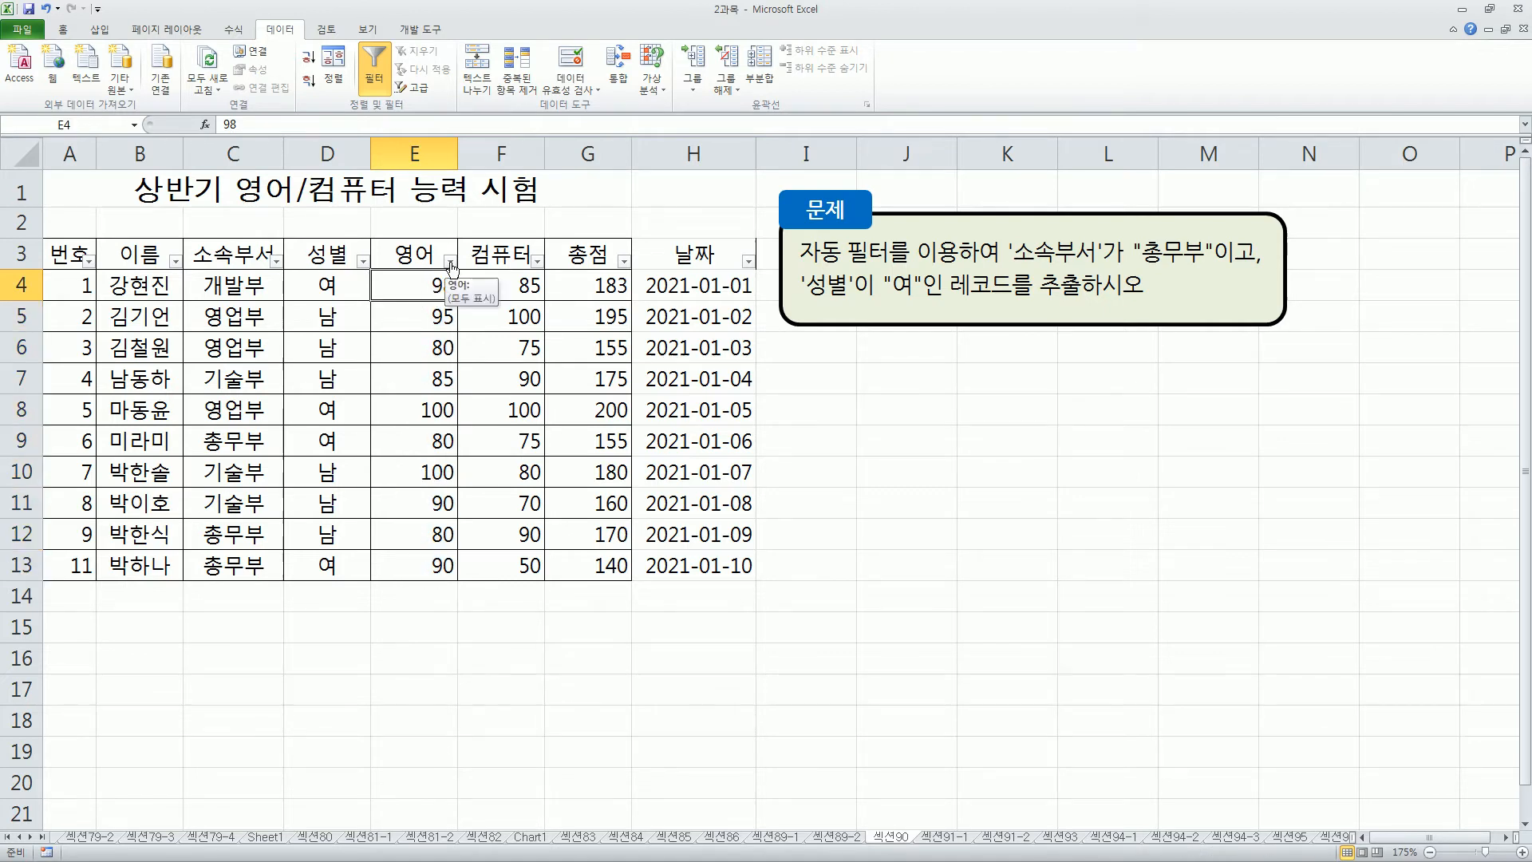
Filter the 영어 column by its value list so that only the score 90 is selected.
left_click(451, 262)
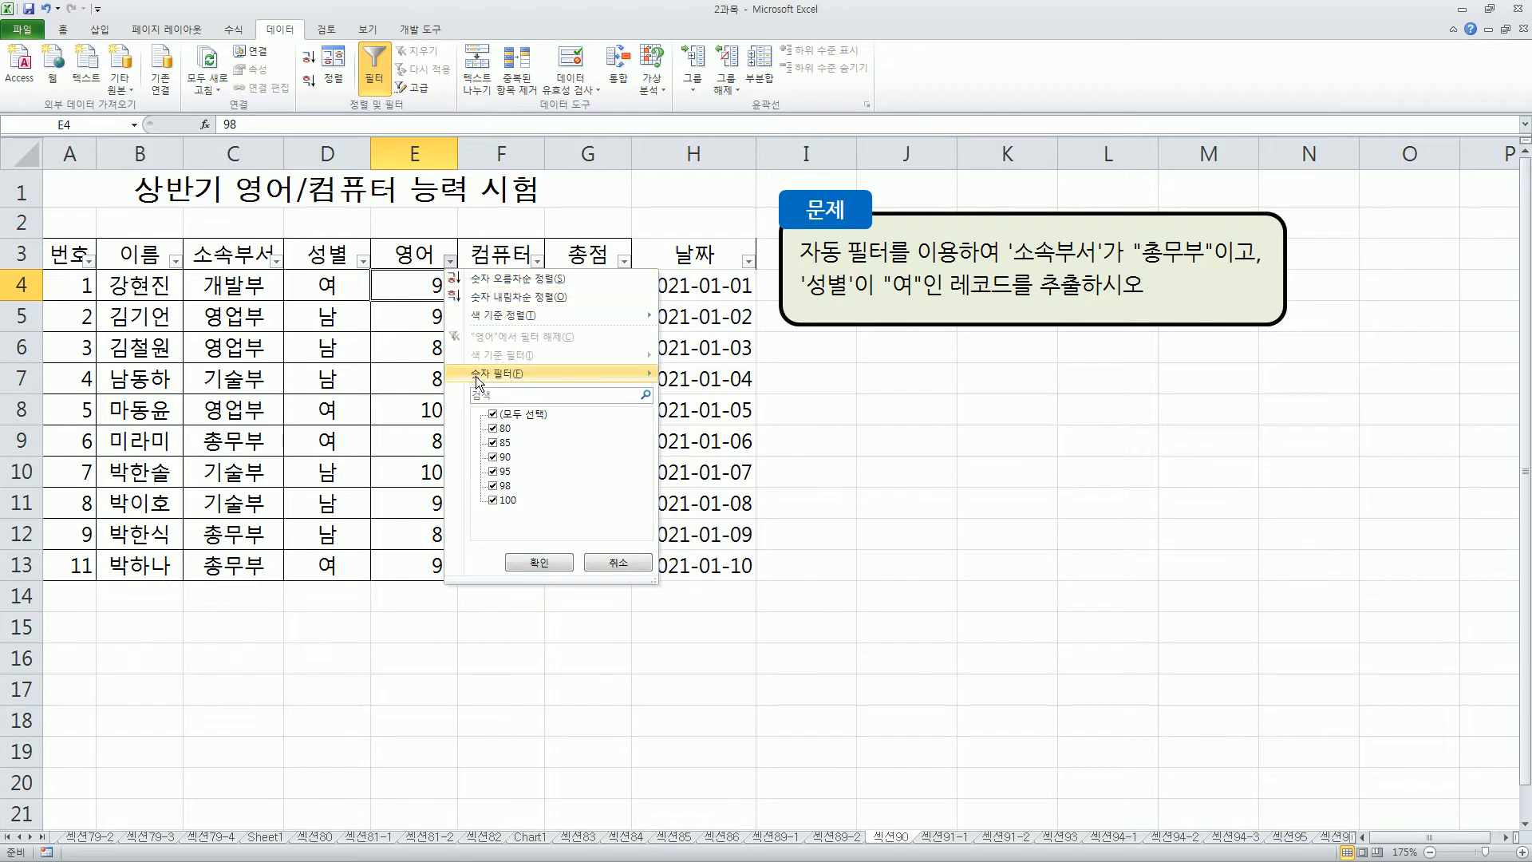
mouse_move(479, 377)
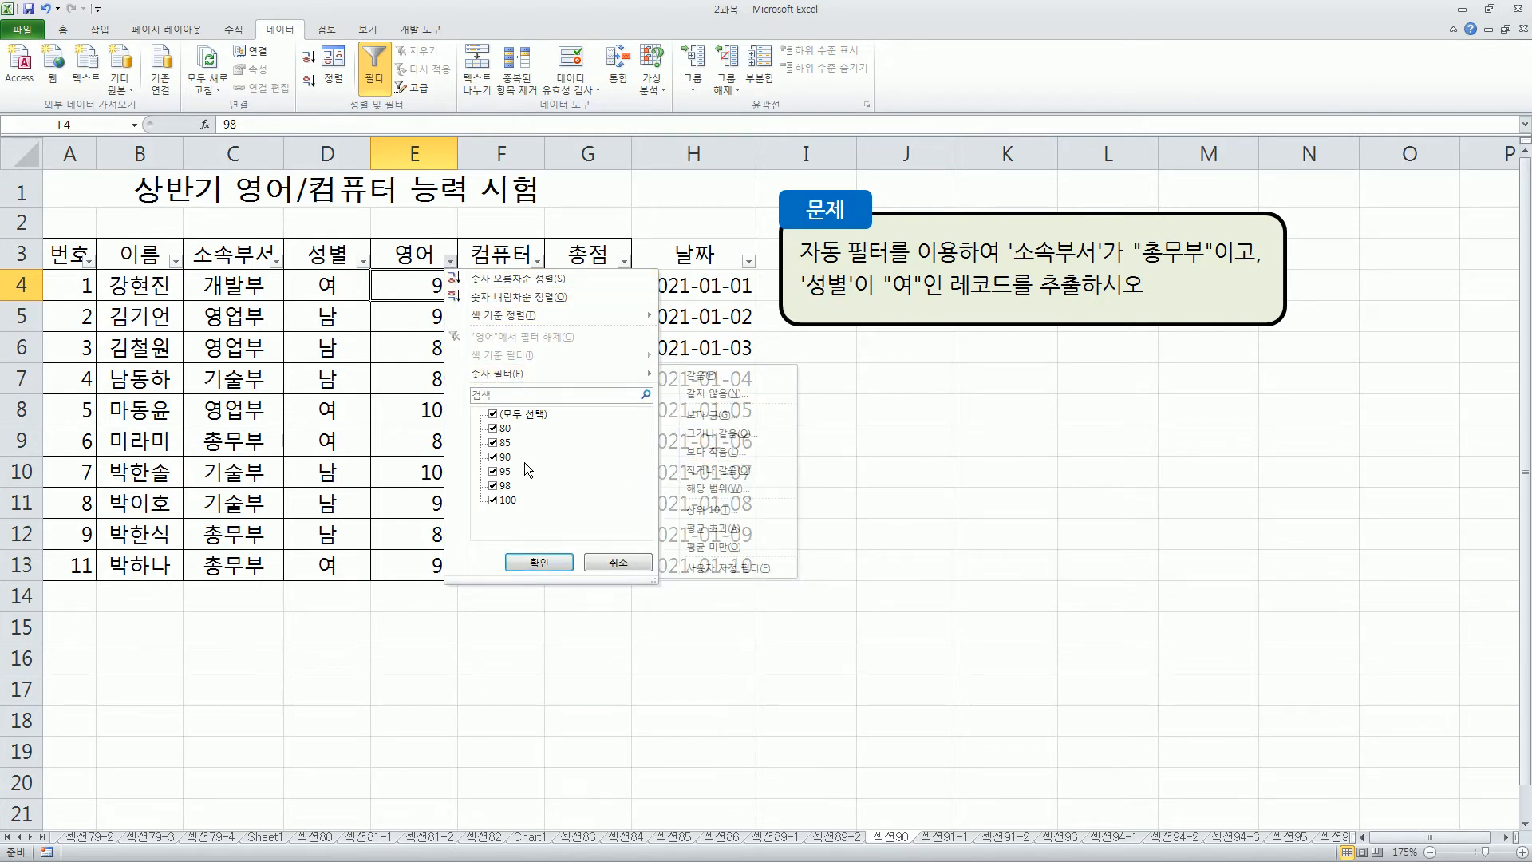
left_click(494, 416)
left_click(505, 458)
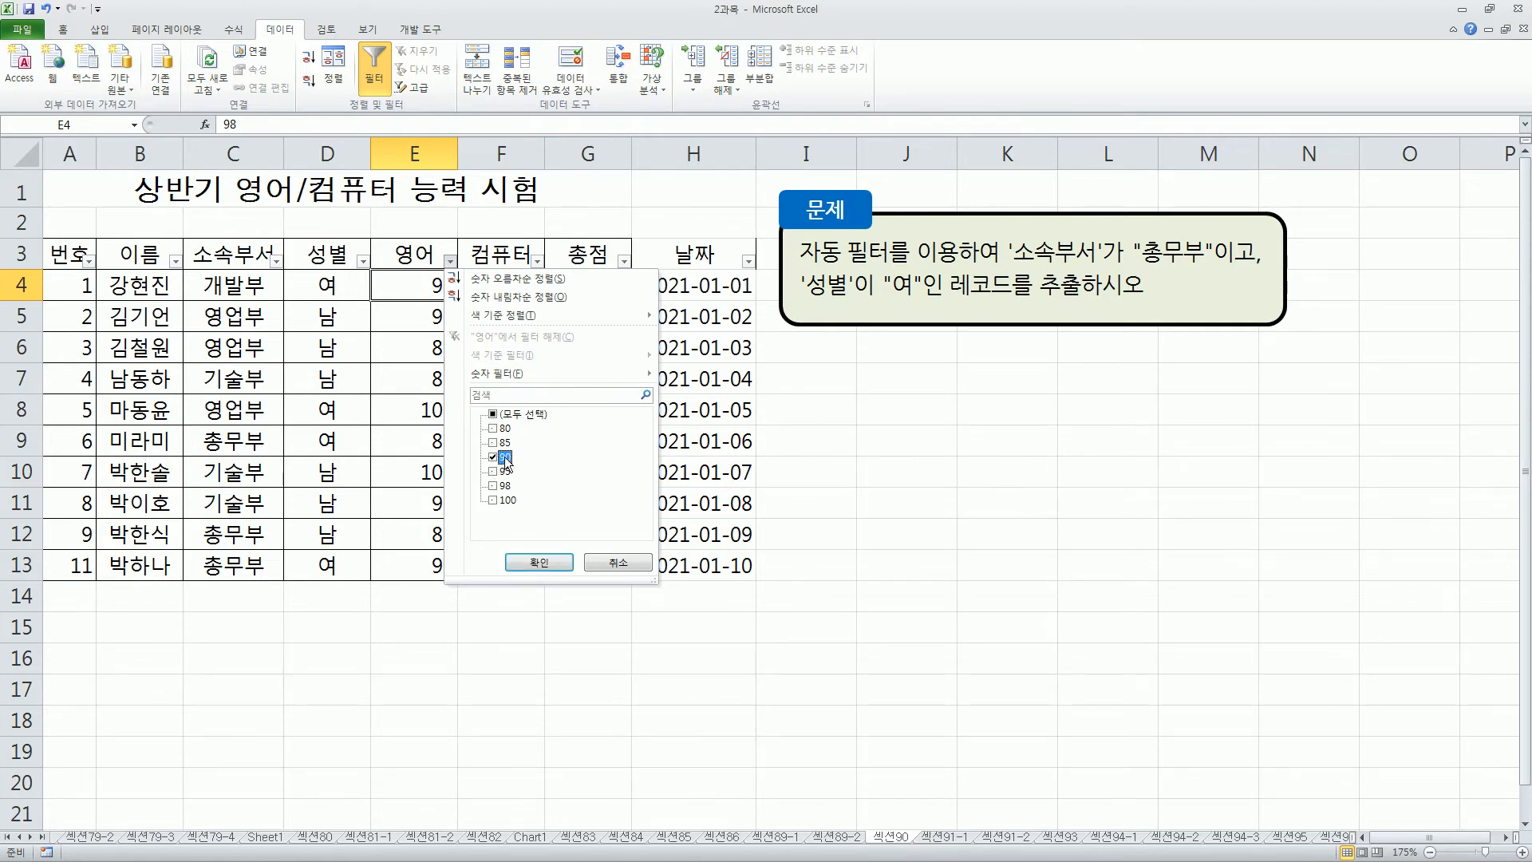
left_click(536, 565)
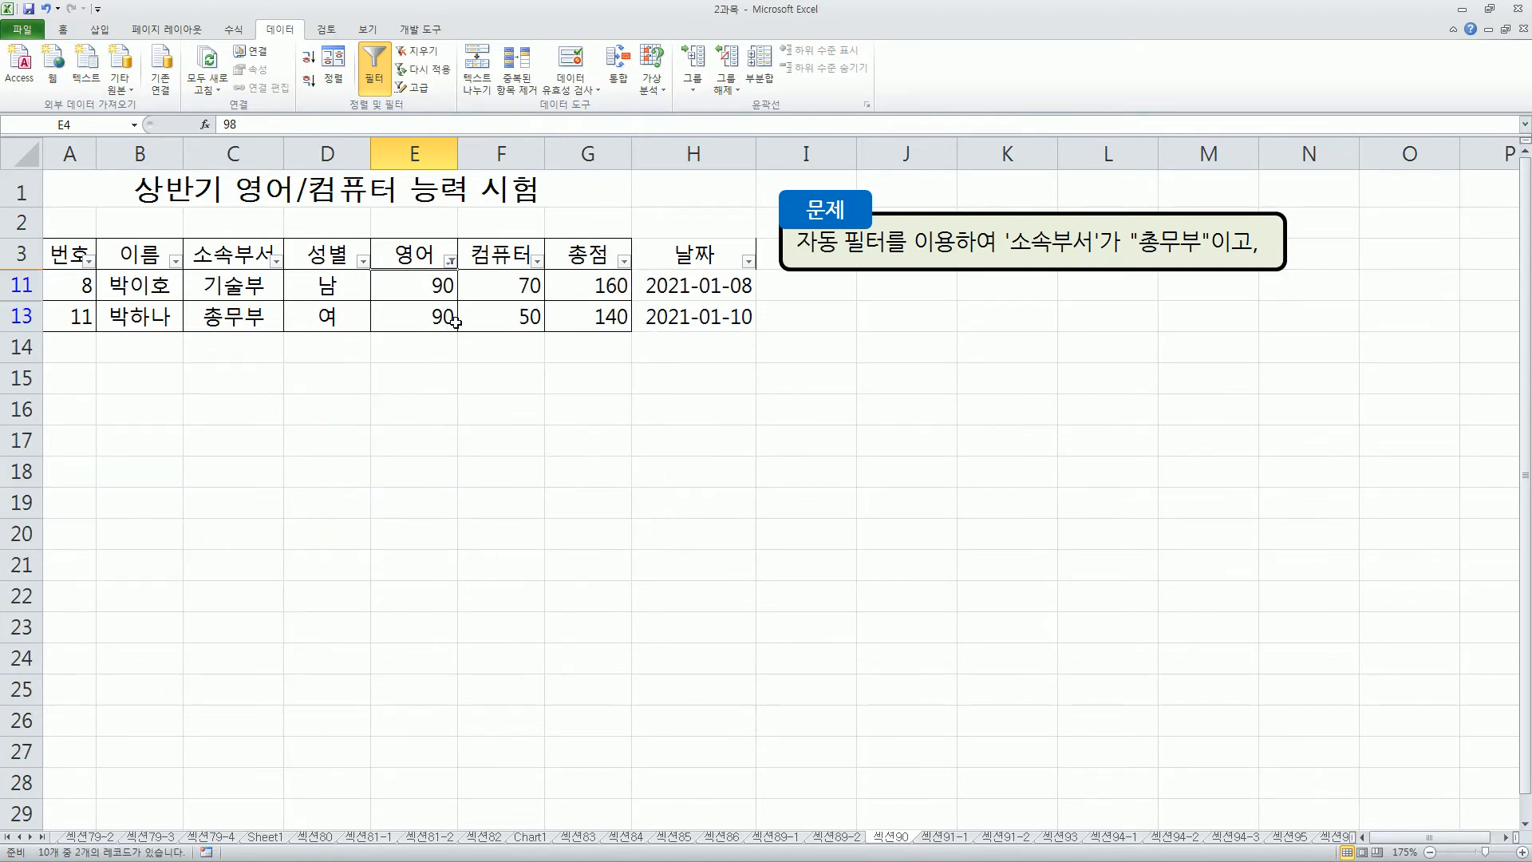
Apply a number filter to 영어 for scores greater than or equal to 90 and select the remaining scores.
left_click(451, 263)
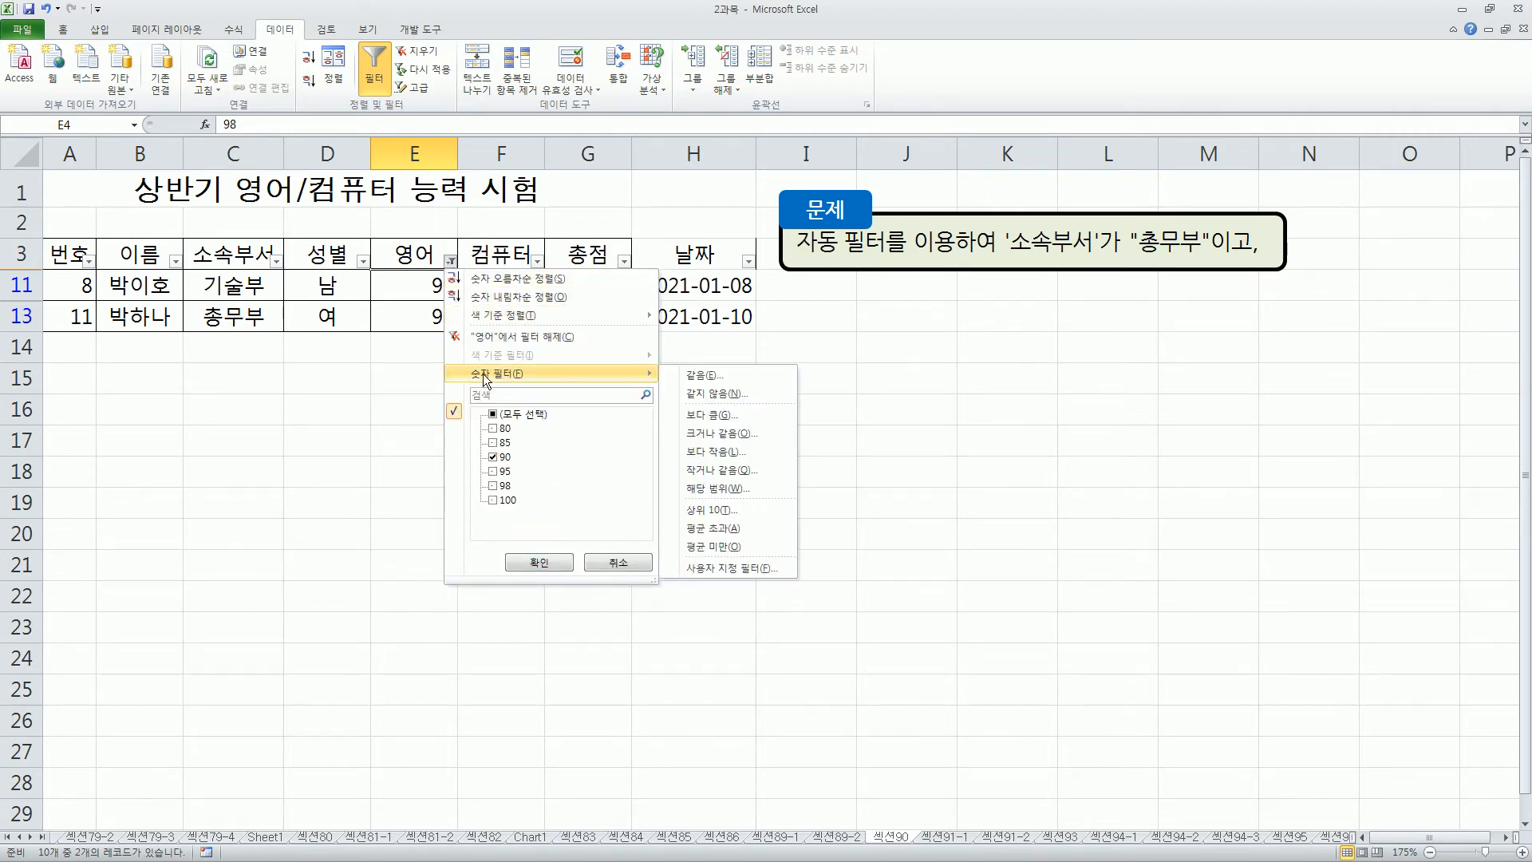
left_click(723, 434)
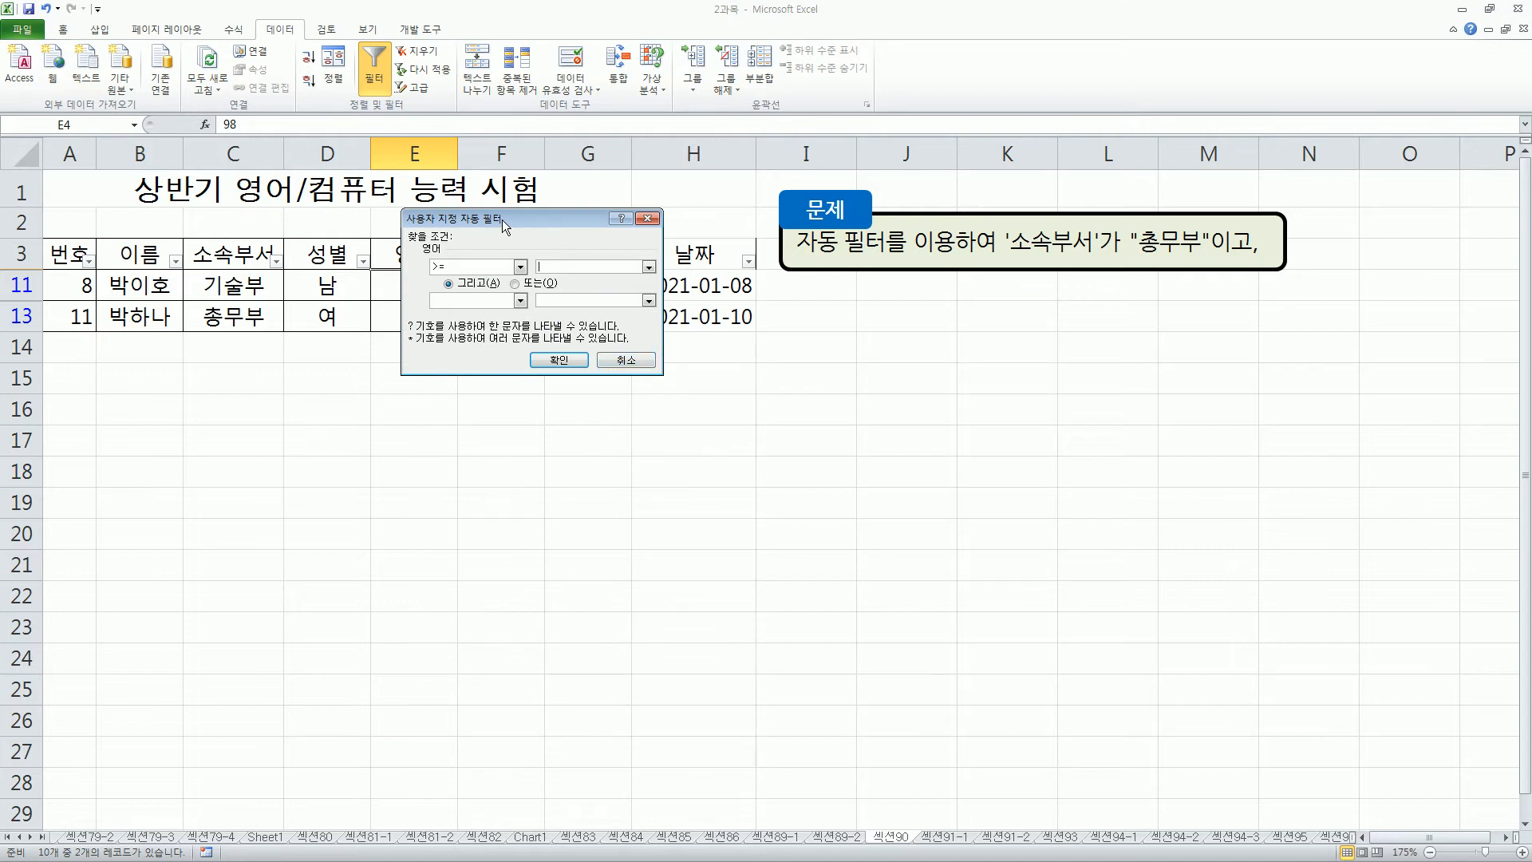
left_click_drag(501, 219, 557, 372)
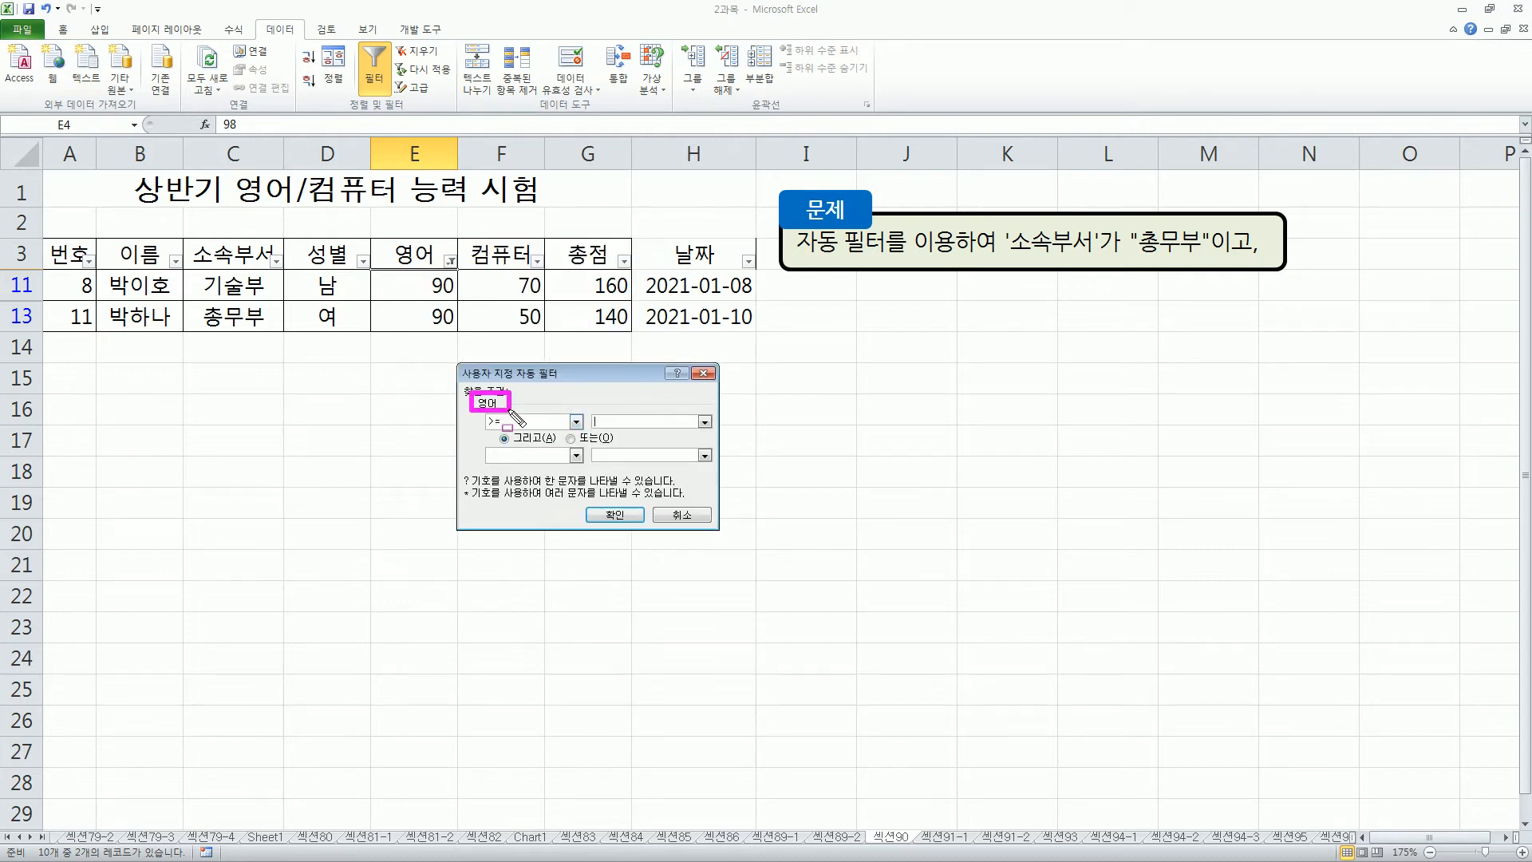
left_click_drag(462, 410, 720, 432)
left_click_drag(467, 447, 753, 467)
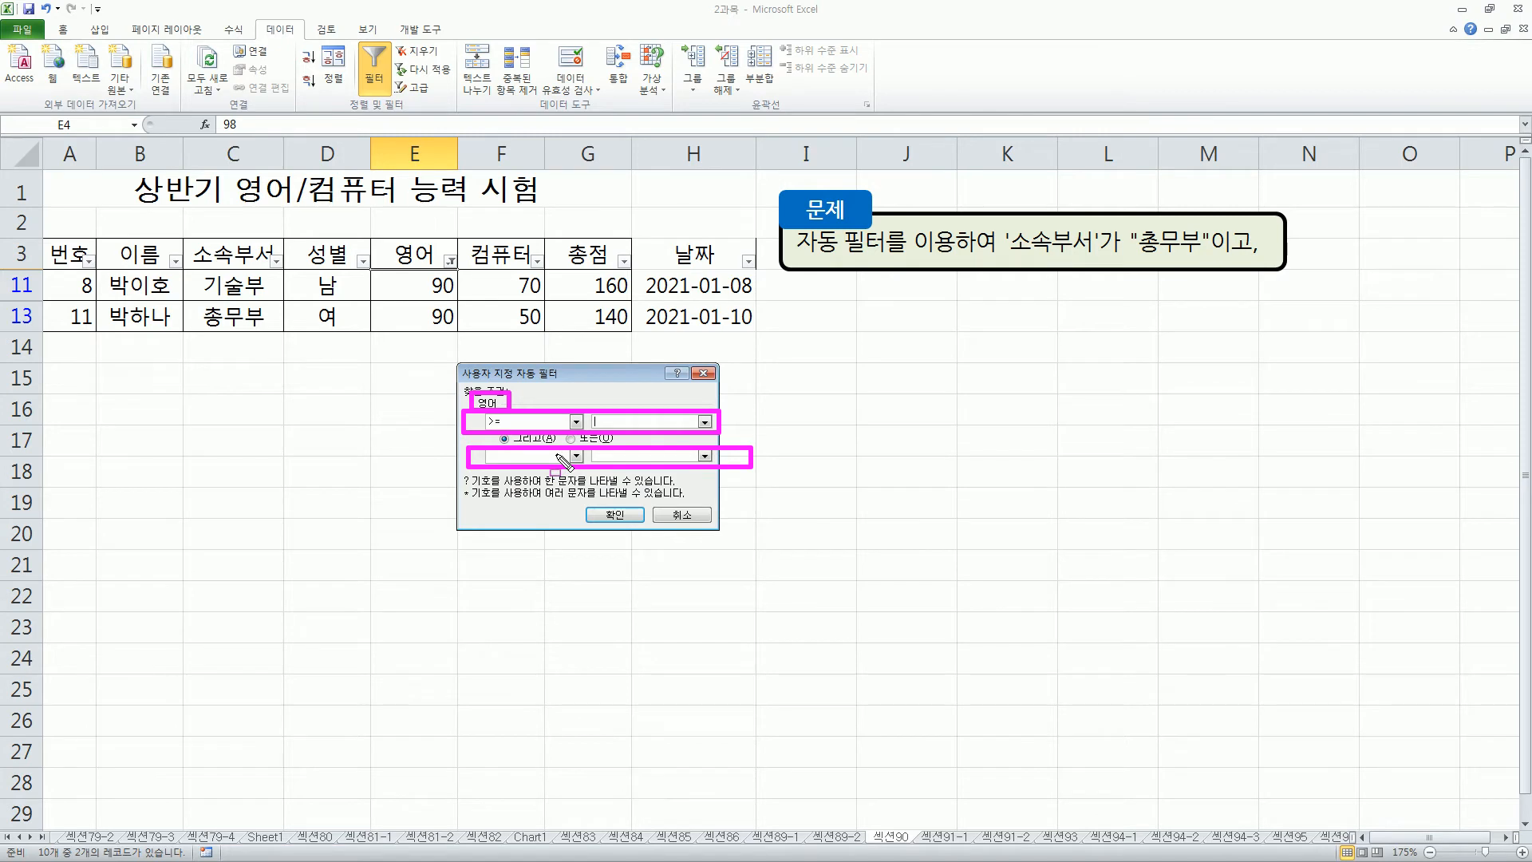
key("Escape")
left_click(620, 421)
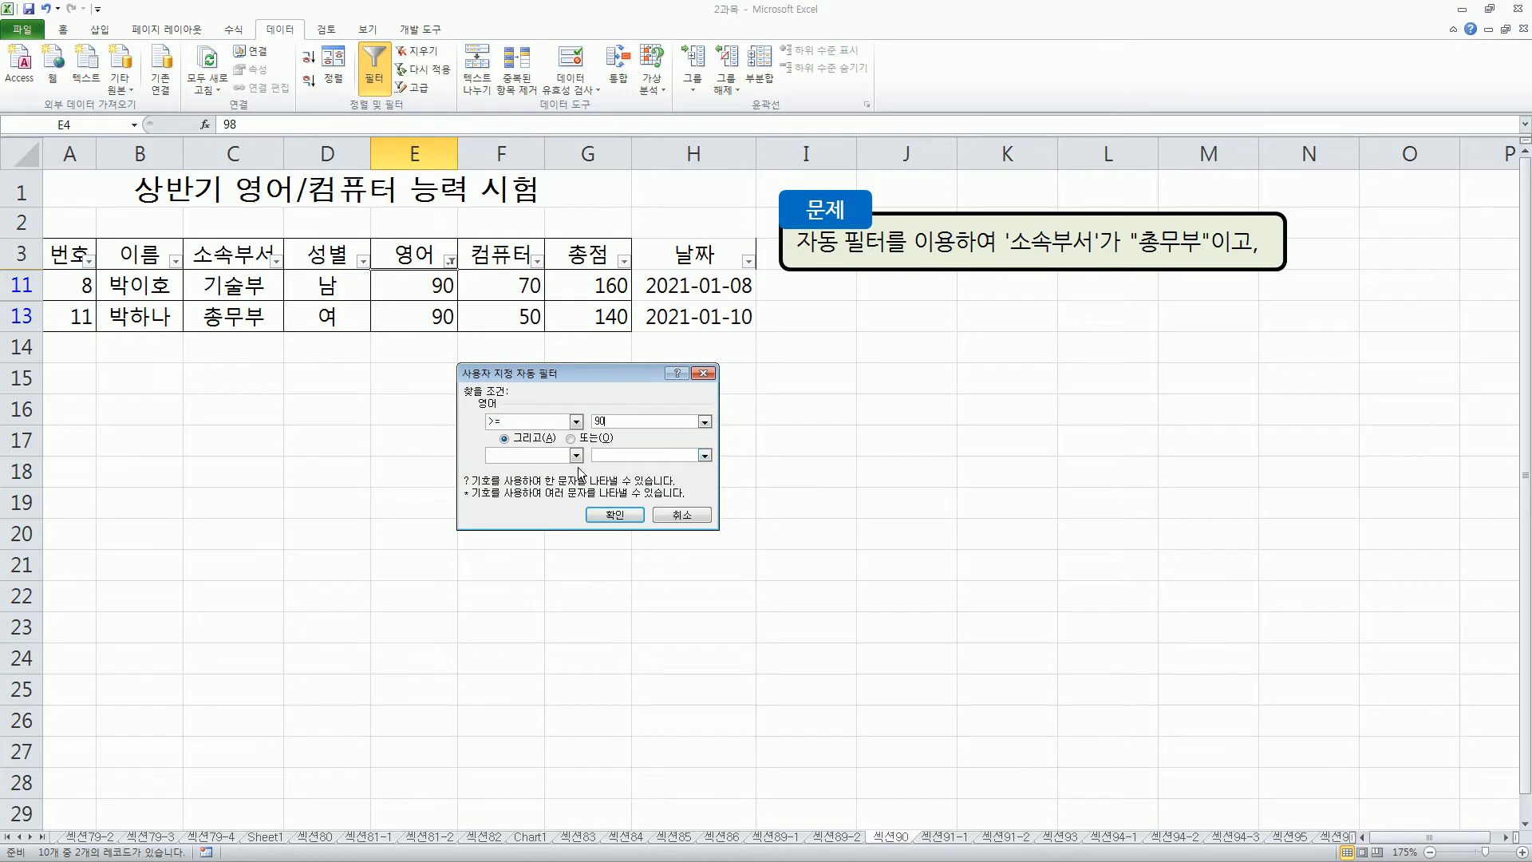
left_click(615, 517)
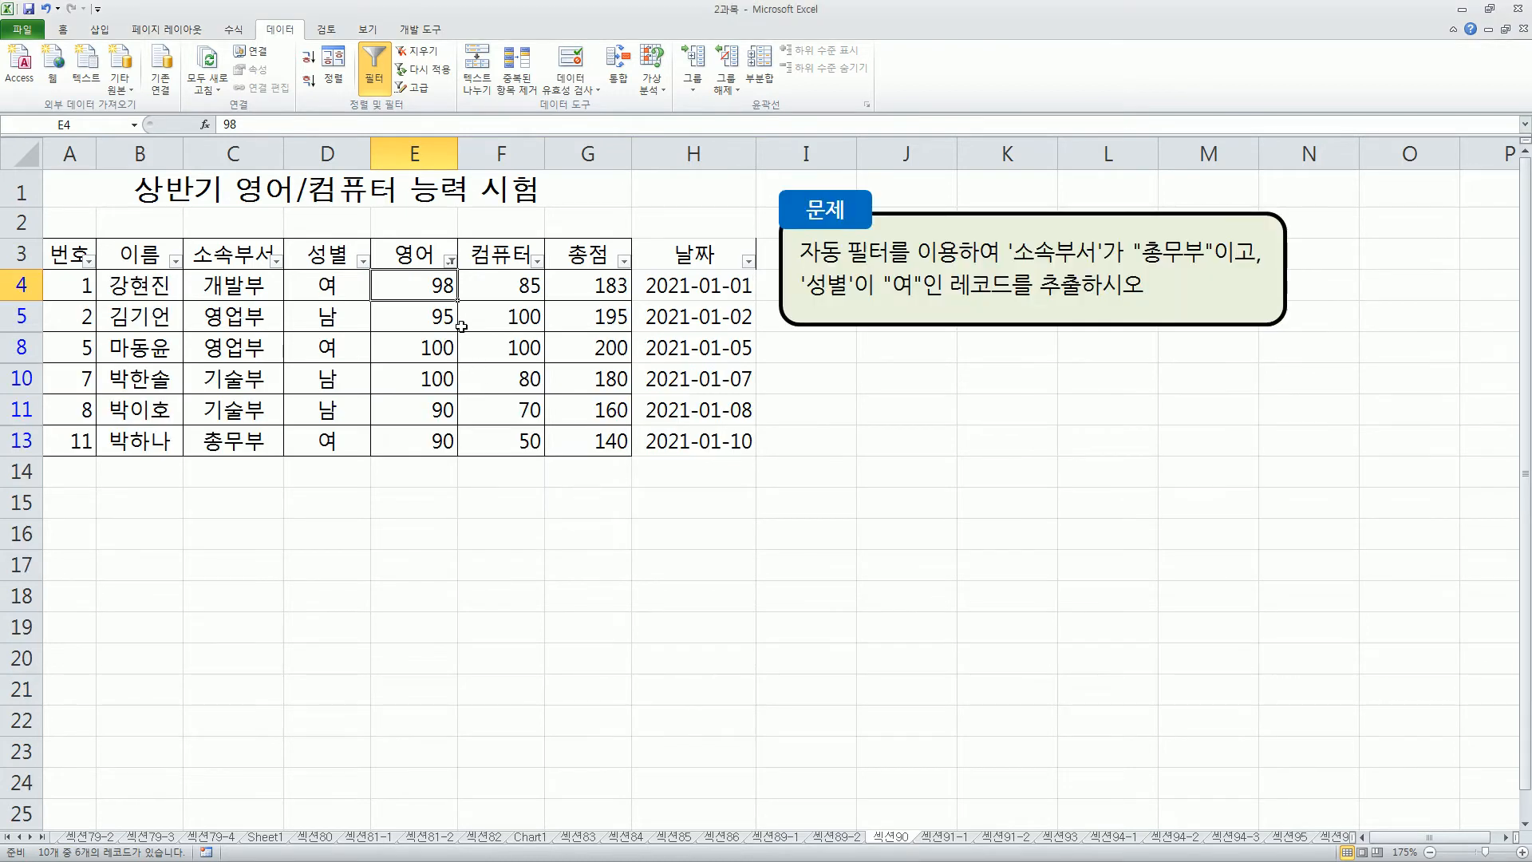
left_click_drag(432, 283, 442, 433)
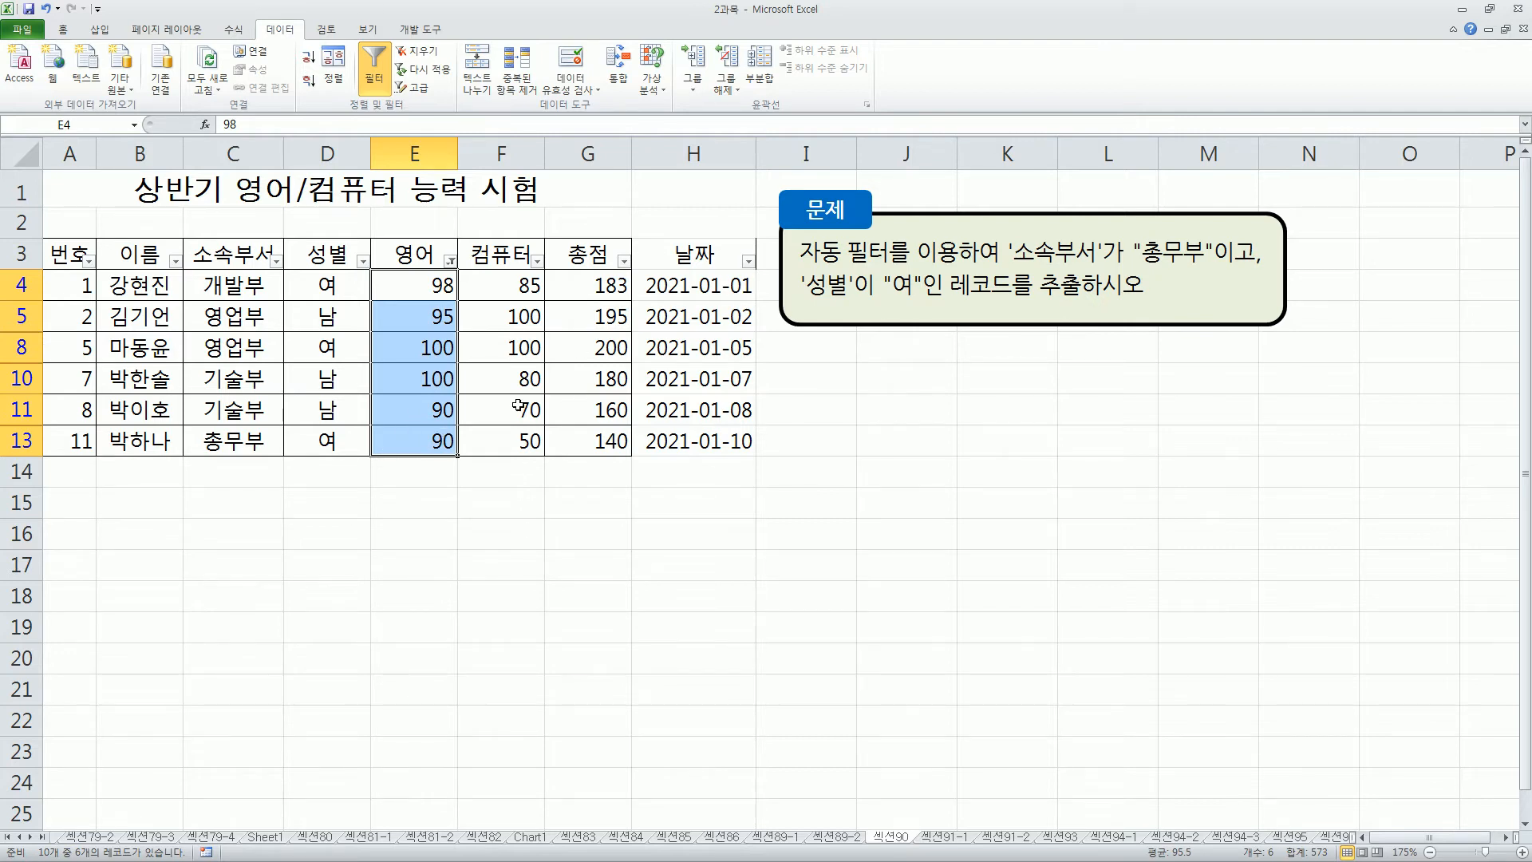
Change the 영어 custom filter to scores >= 80 and <= 90, joined with 그리고 (AND).
left_click(451, 261)
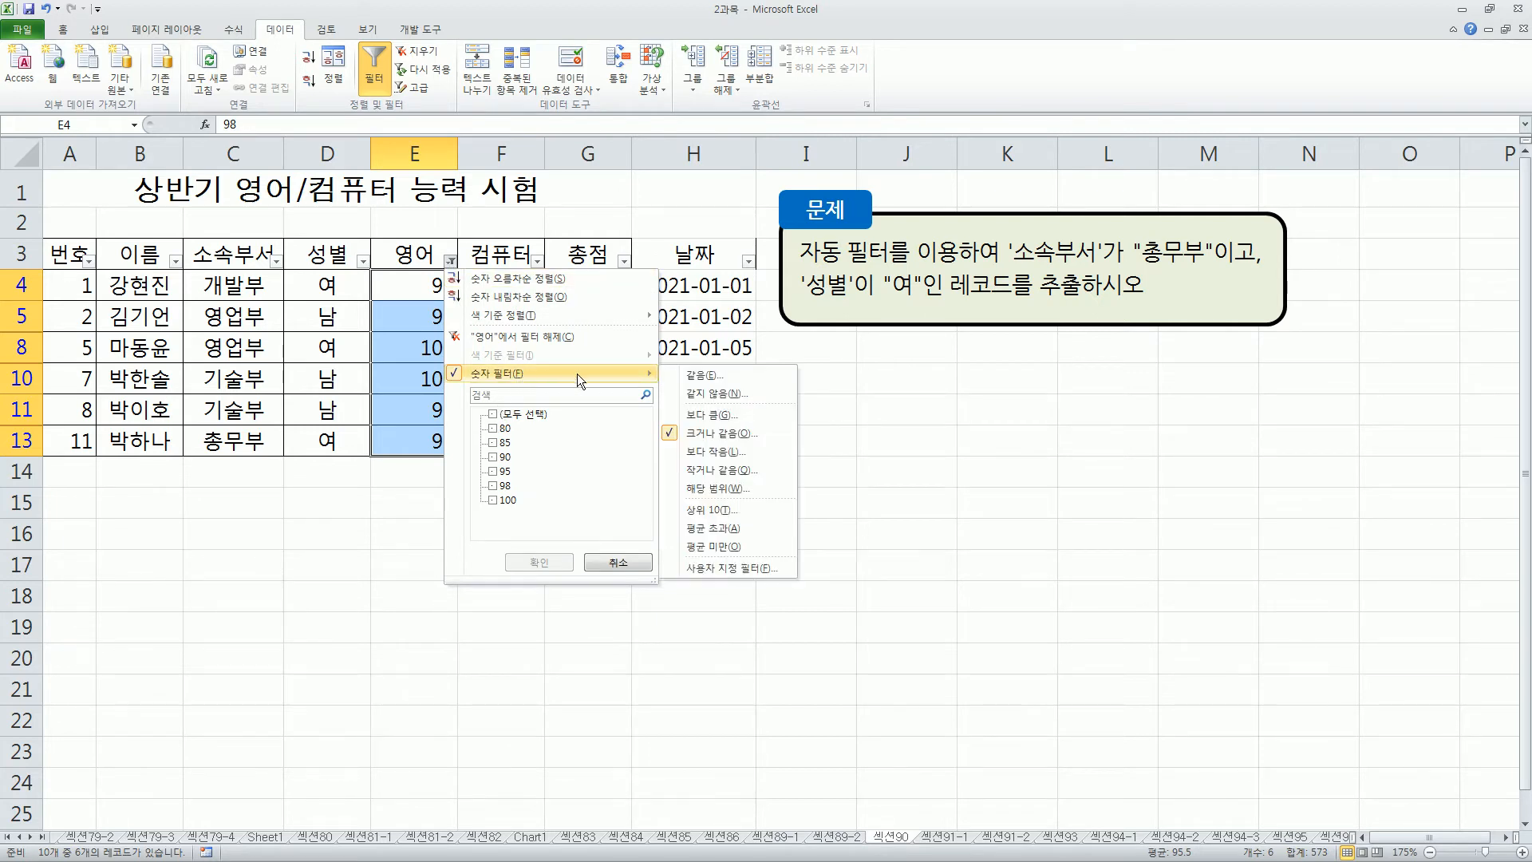
left_click(701, 430)
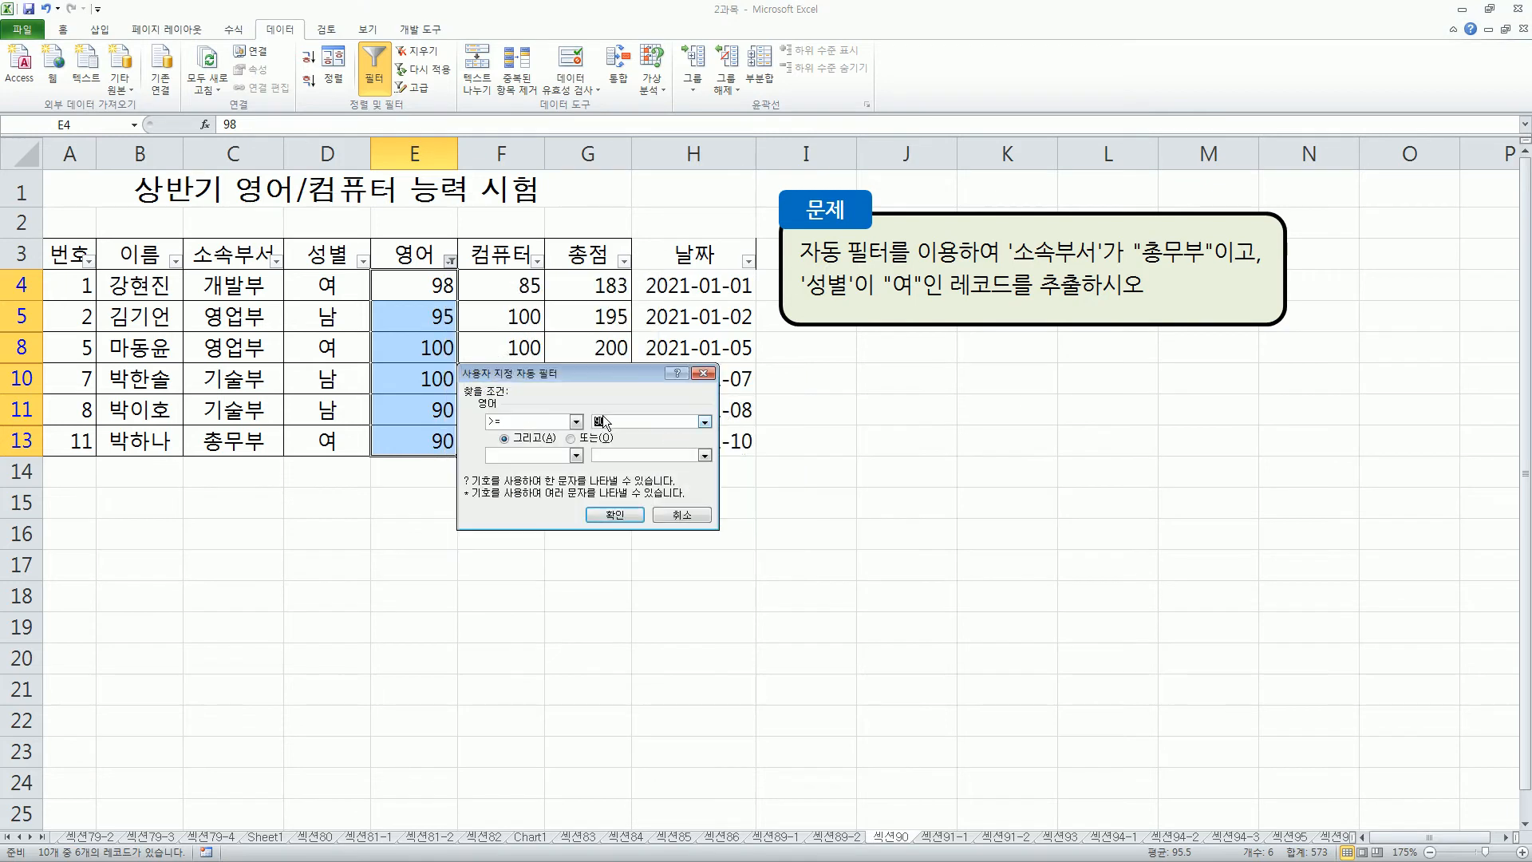
left_click(574, 455)
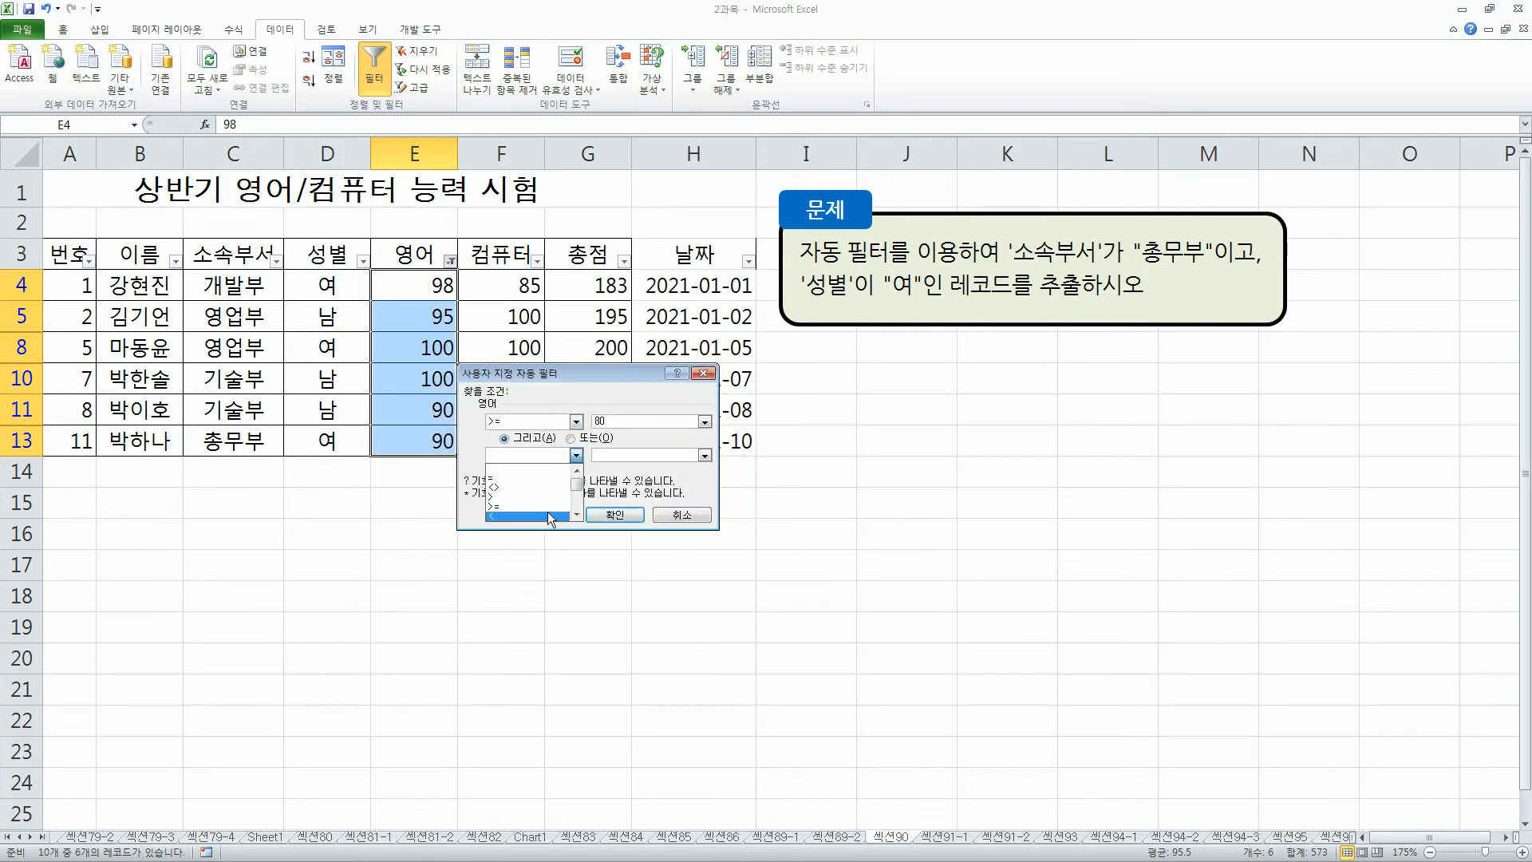
left_click(548, 507)
left_click(551, 456)
scroll(551, 513, "down", 1)
left_click(551, 489)
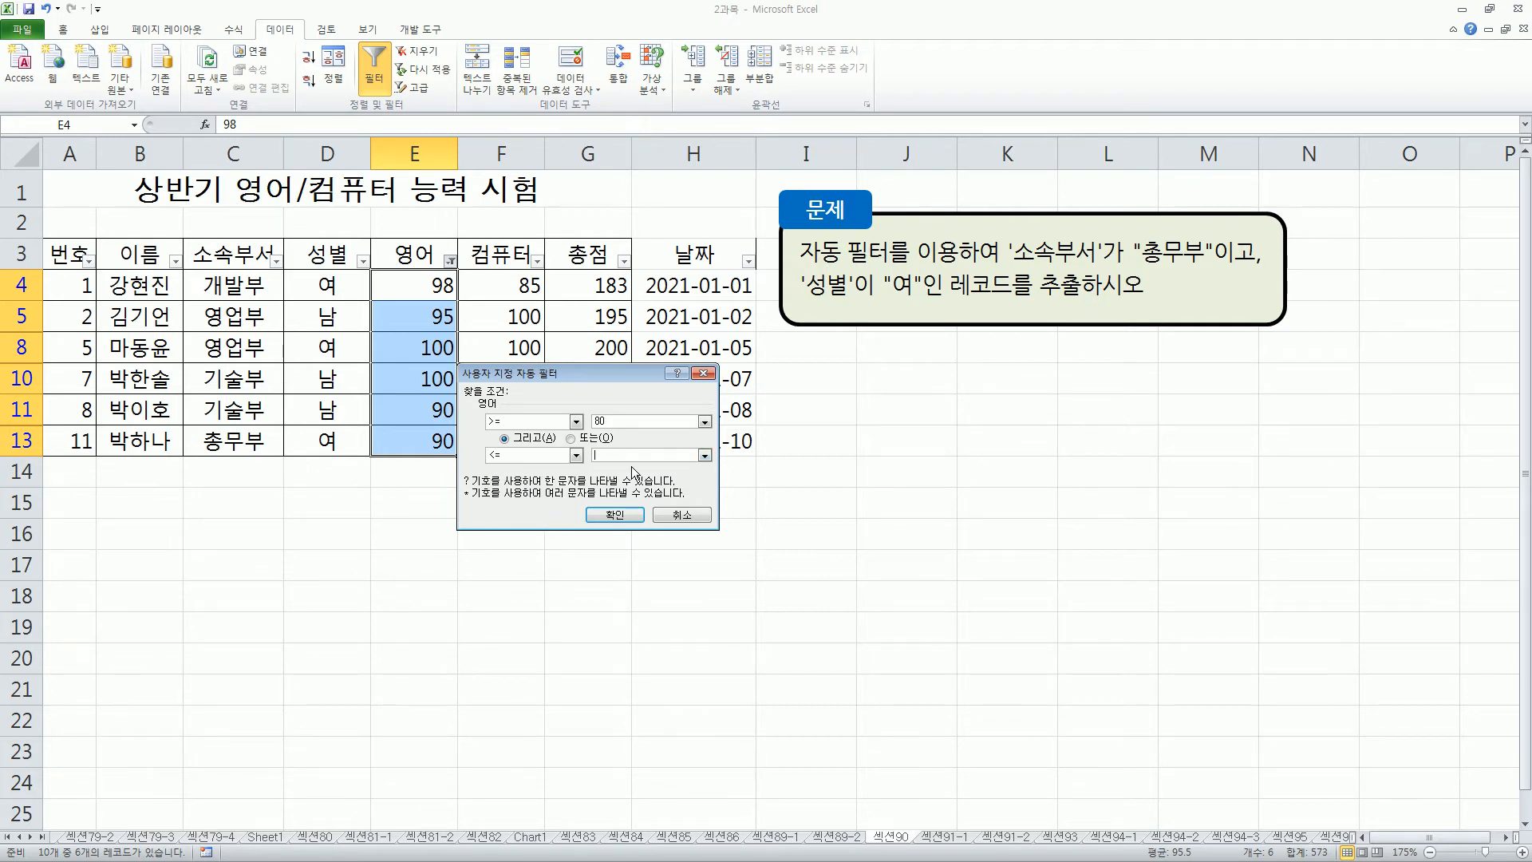
type("90")
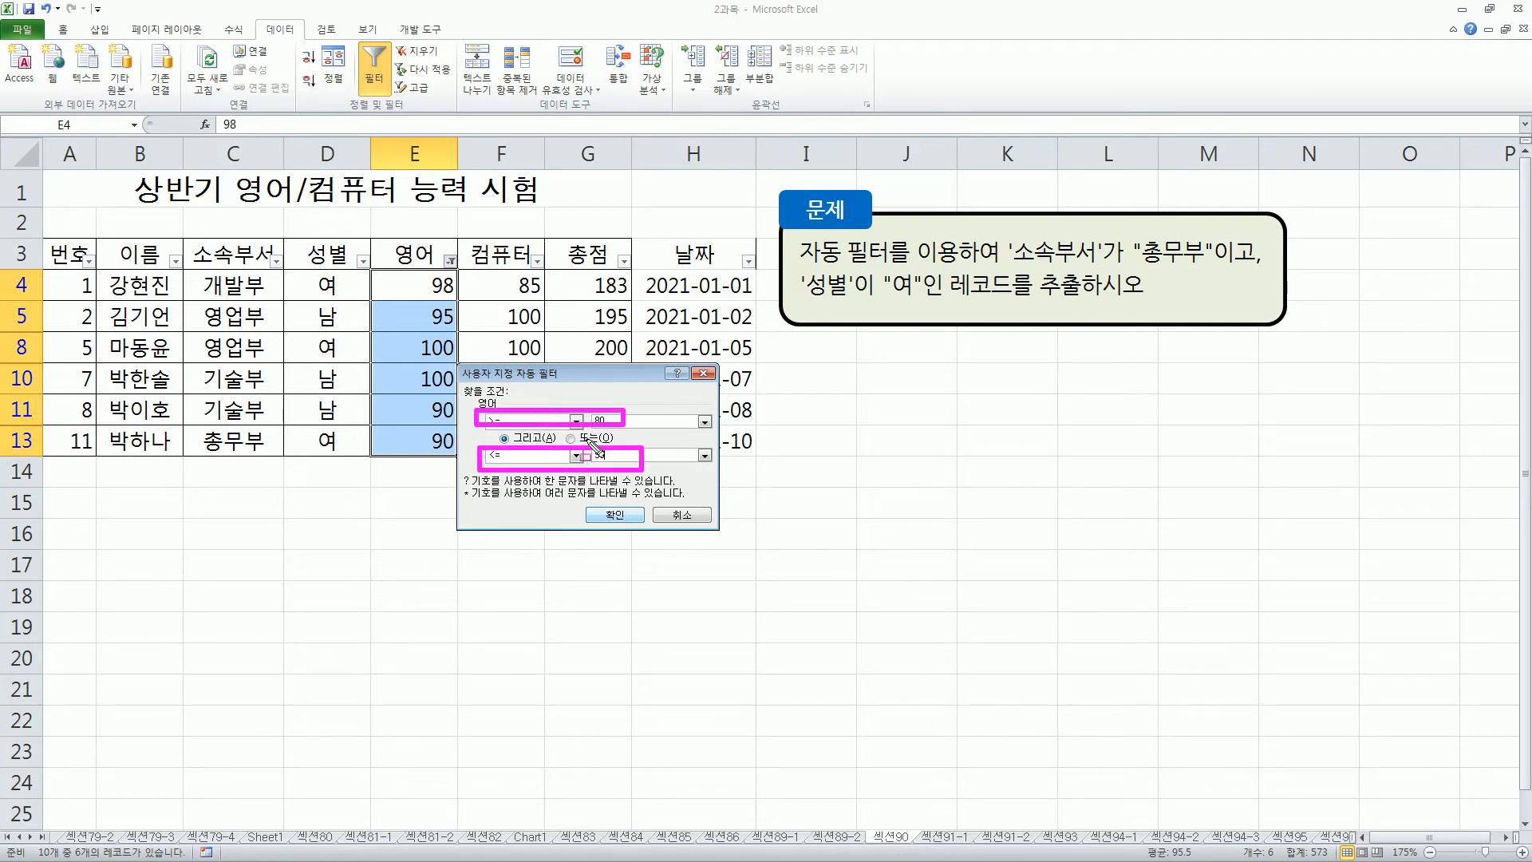
left_click(615, 516)
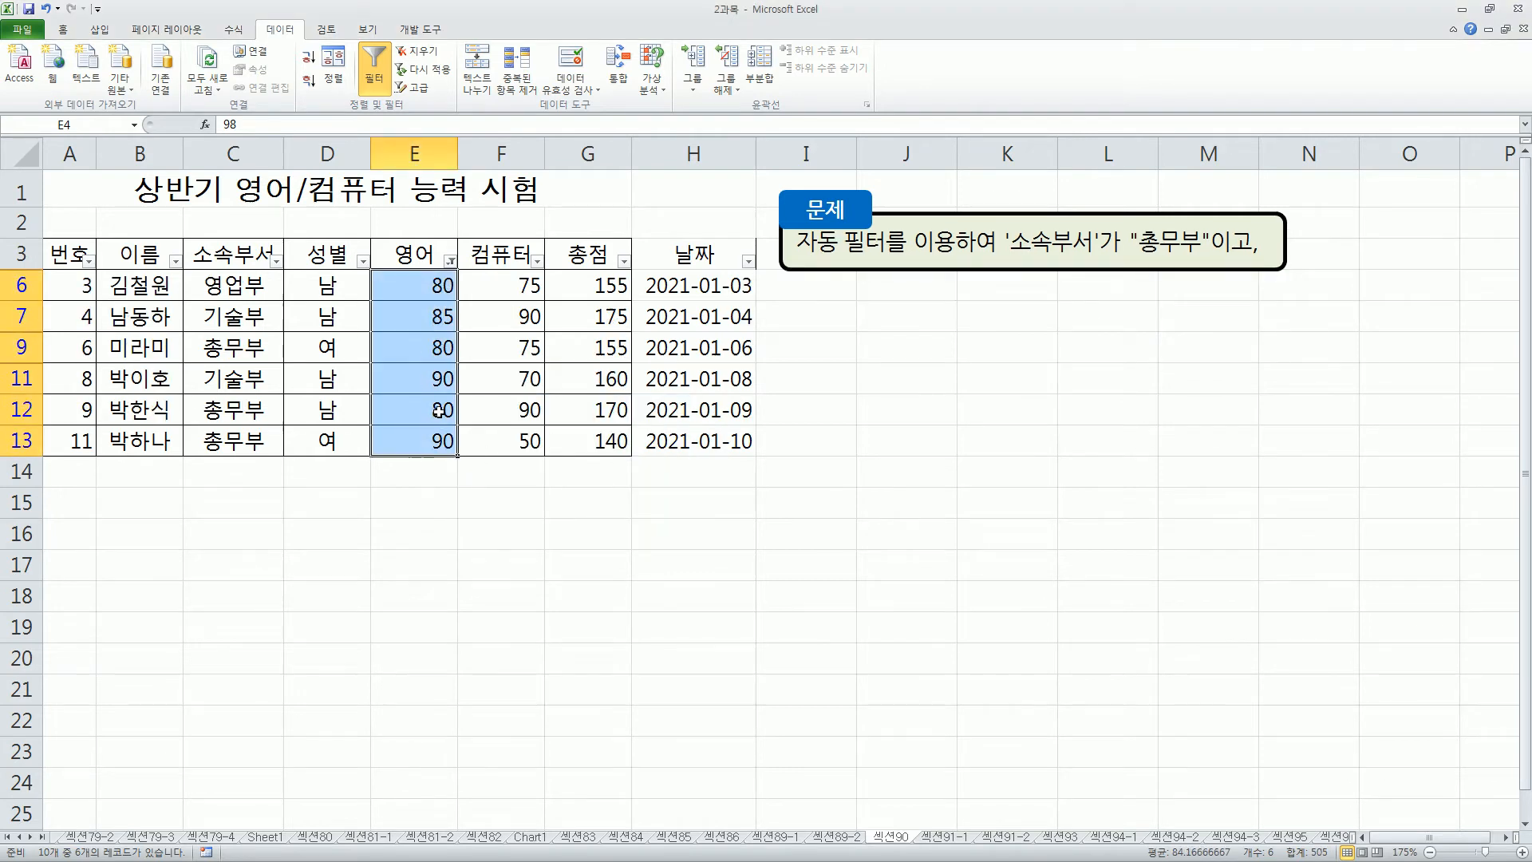
Review the two range criteria in the 영어 custom filter and clear that column's filter.
left_click(451, 263)
mouse_move(510, 375)
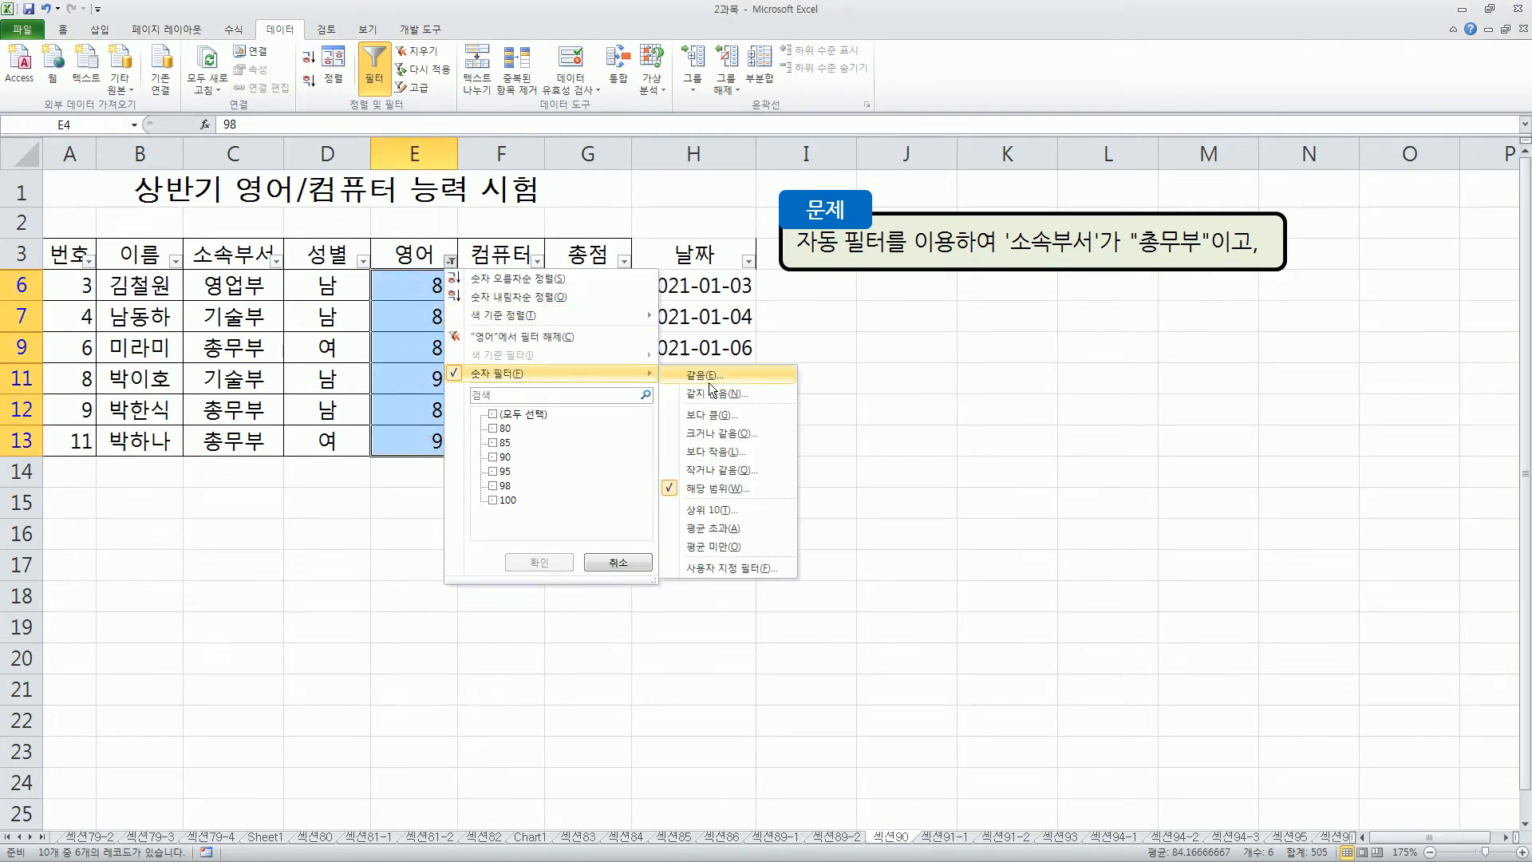
left_click(721, 491)
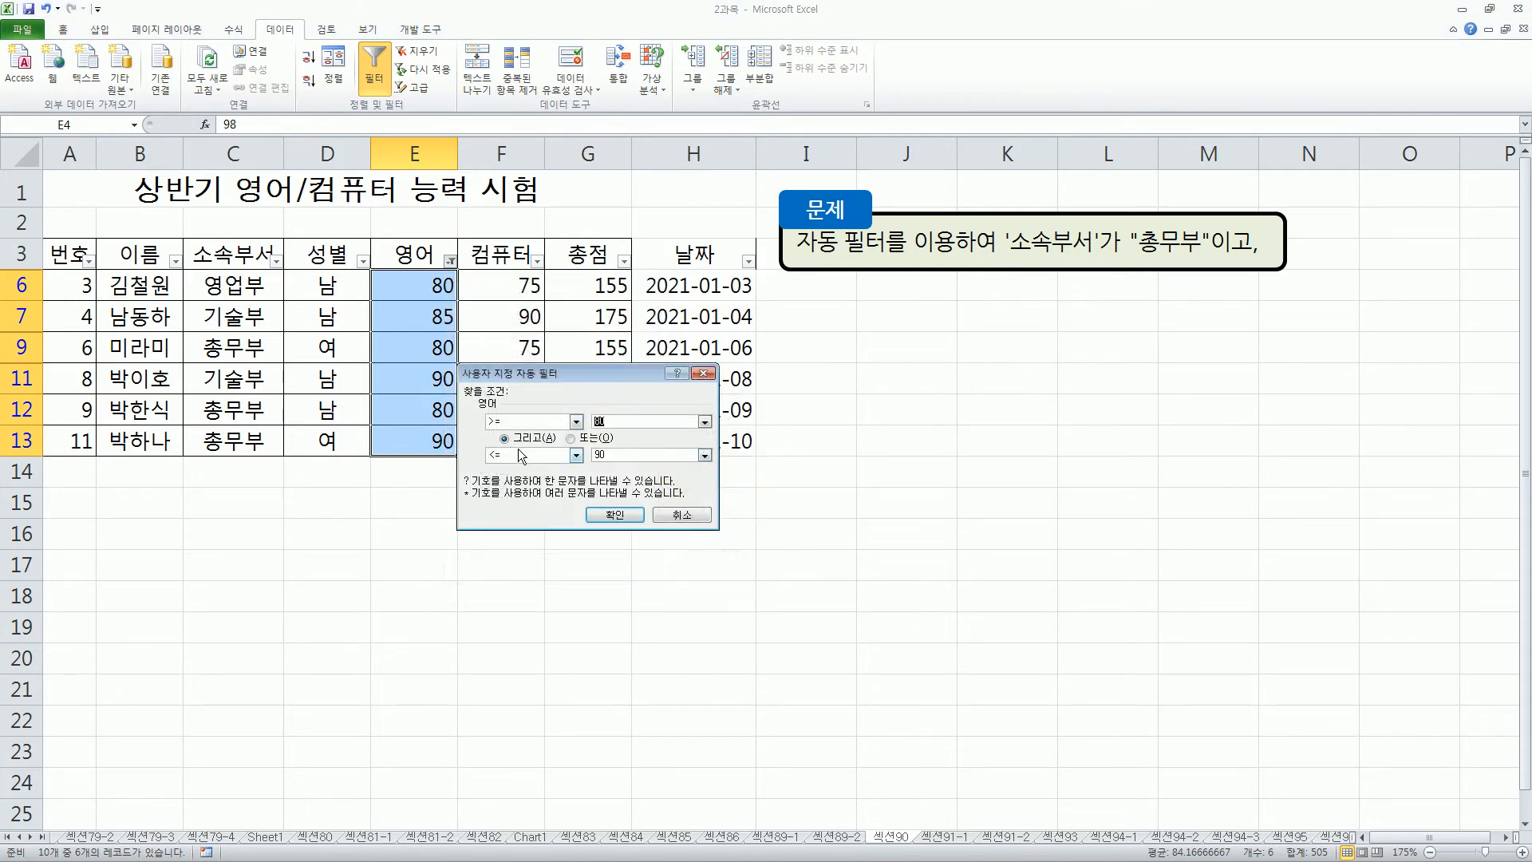
mouse_move(472, 393)
left_mouse_down()
mouse_move(508, 422)
mouse_move(715, 427)
left_mouse_up()
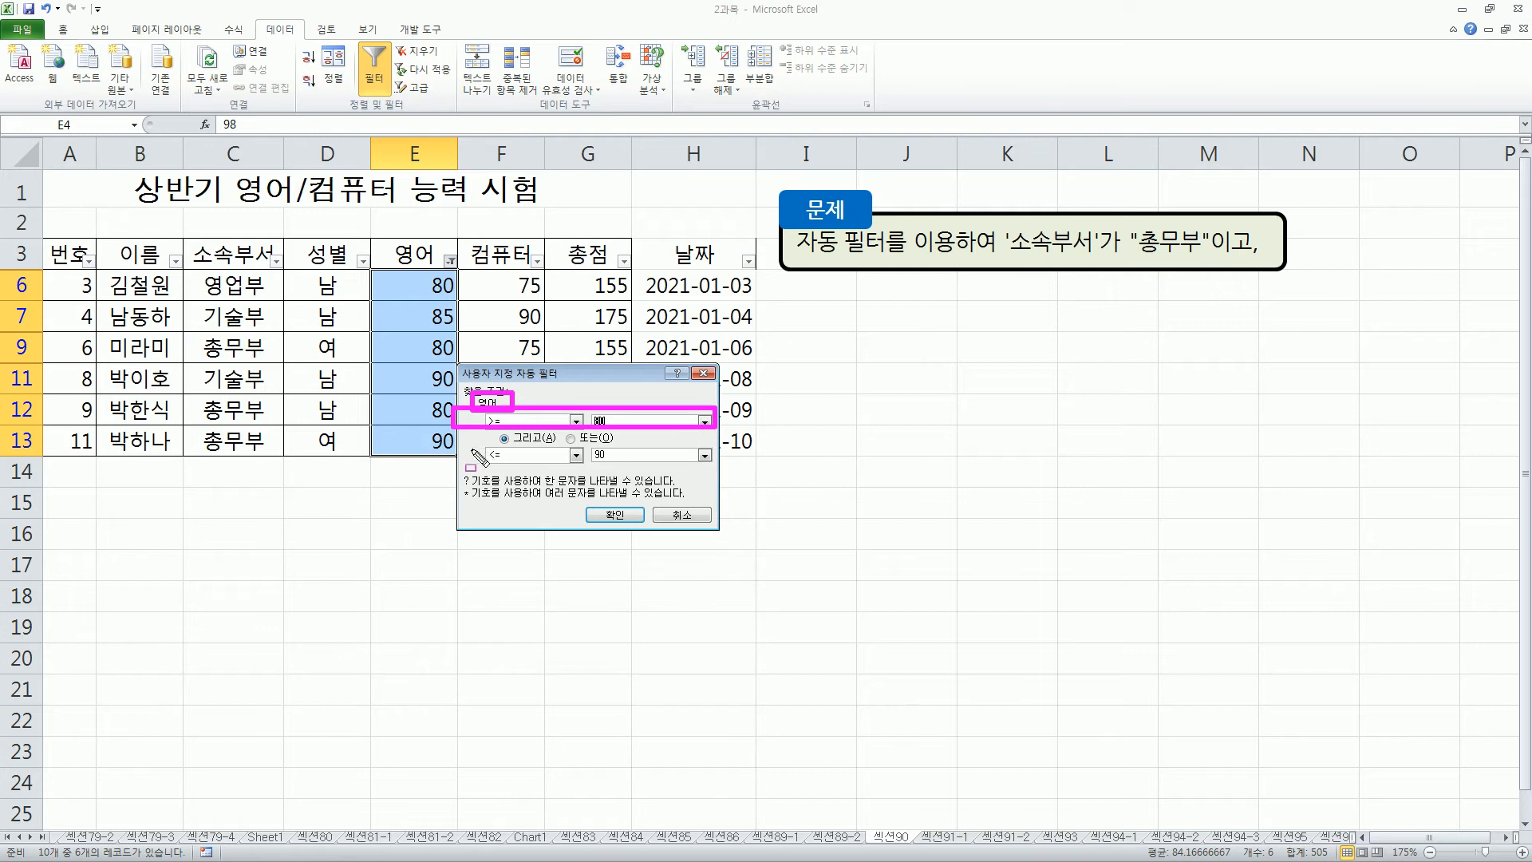
left_click_drag(459, 445, 720, 465)
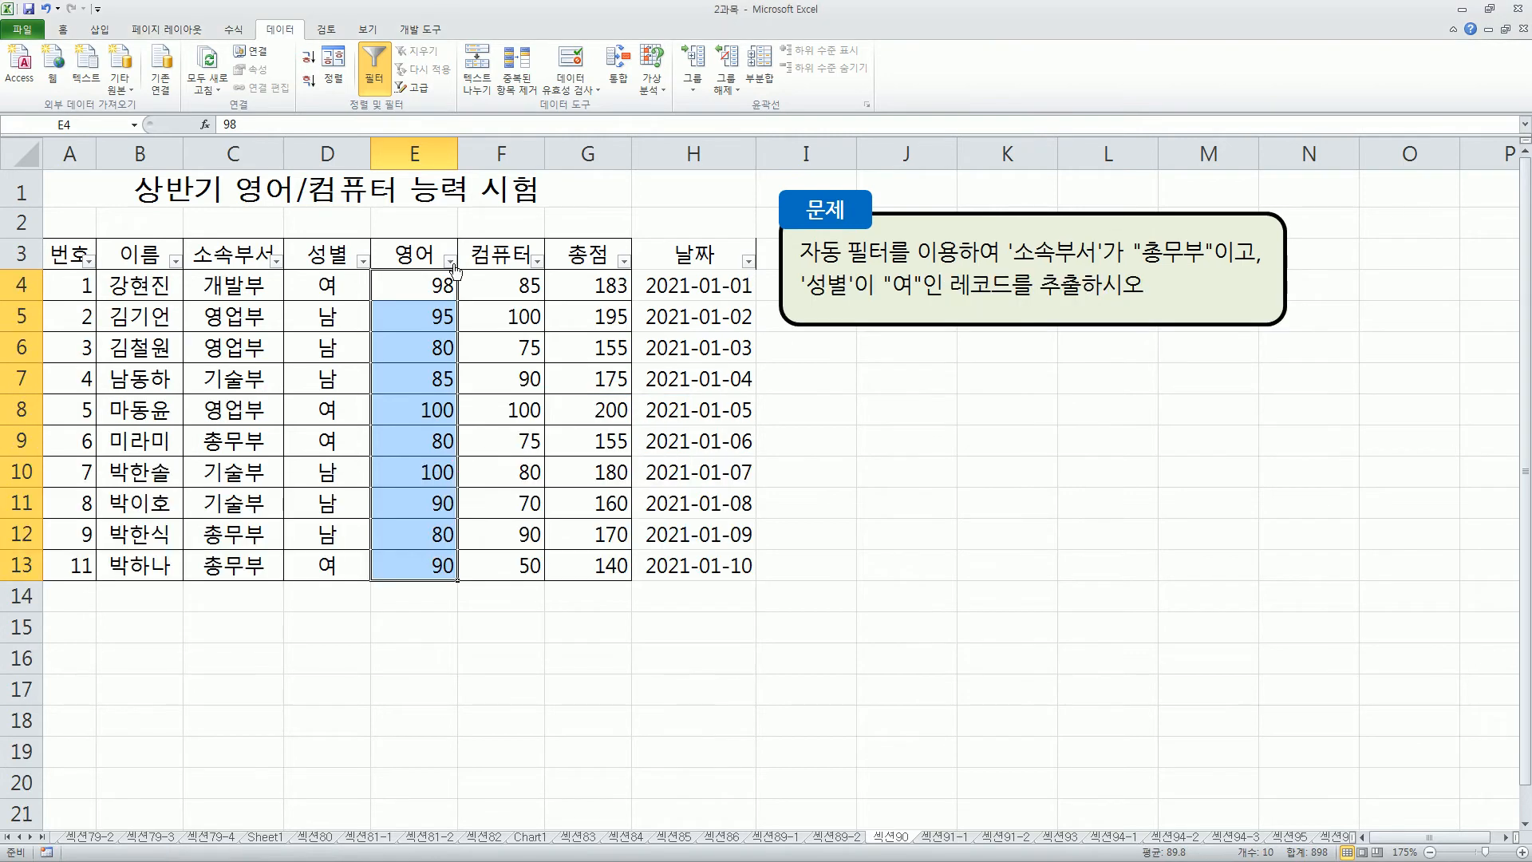
left_click(467, 320)
left_click(453, 279)
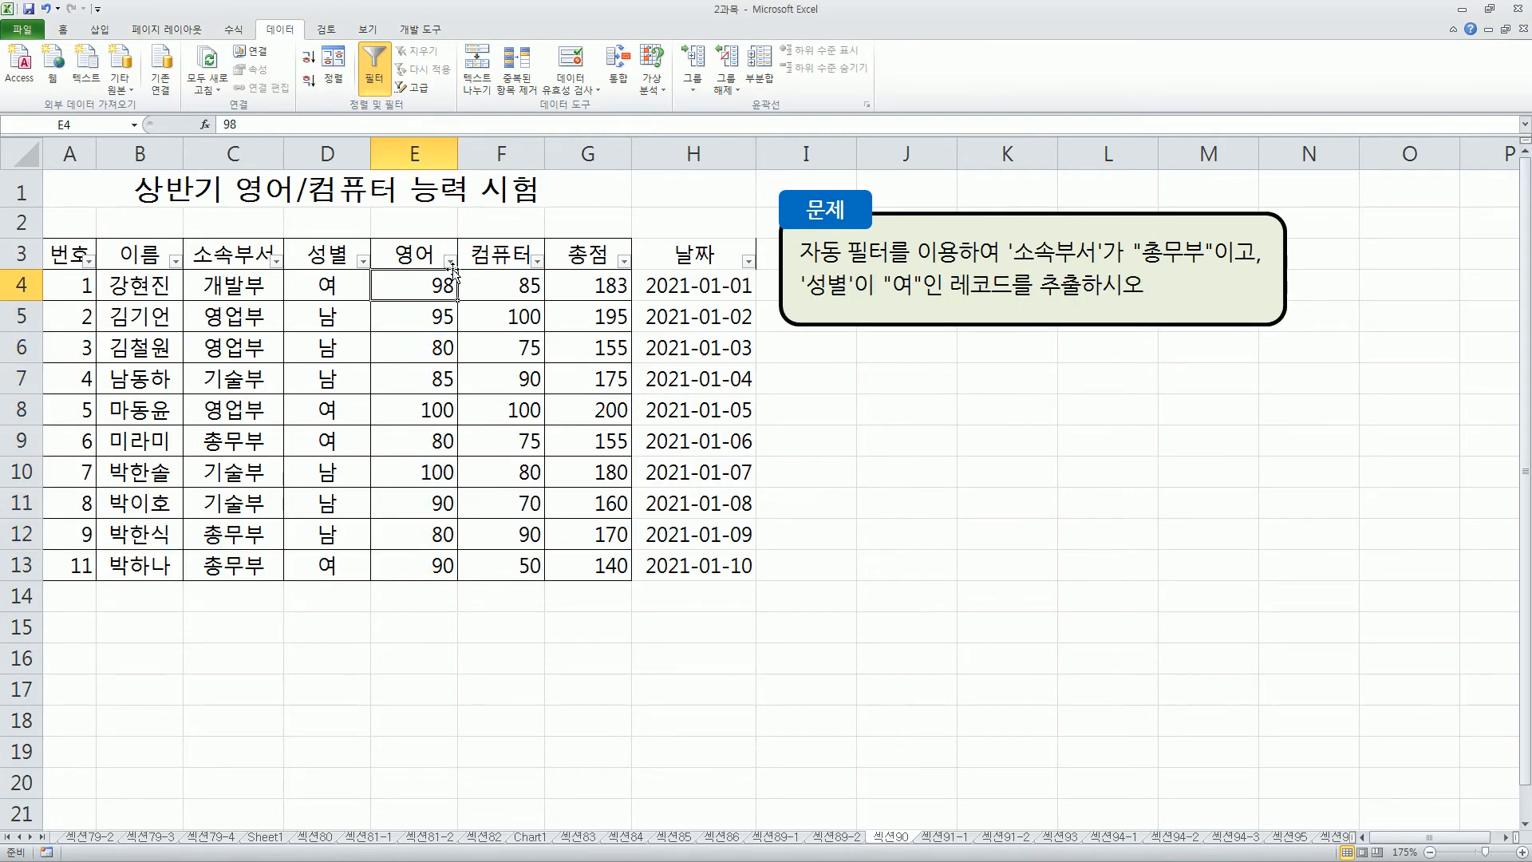
Examine the color sort option, value list and number filter conditions available for the 컴퓨터 column.
left_click(539, 262)
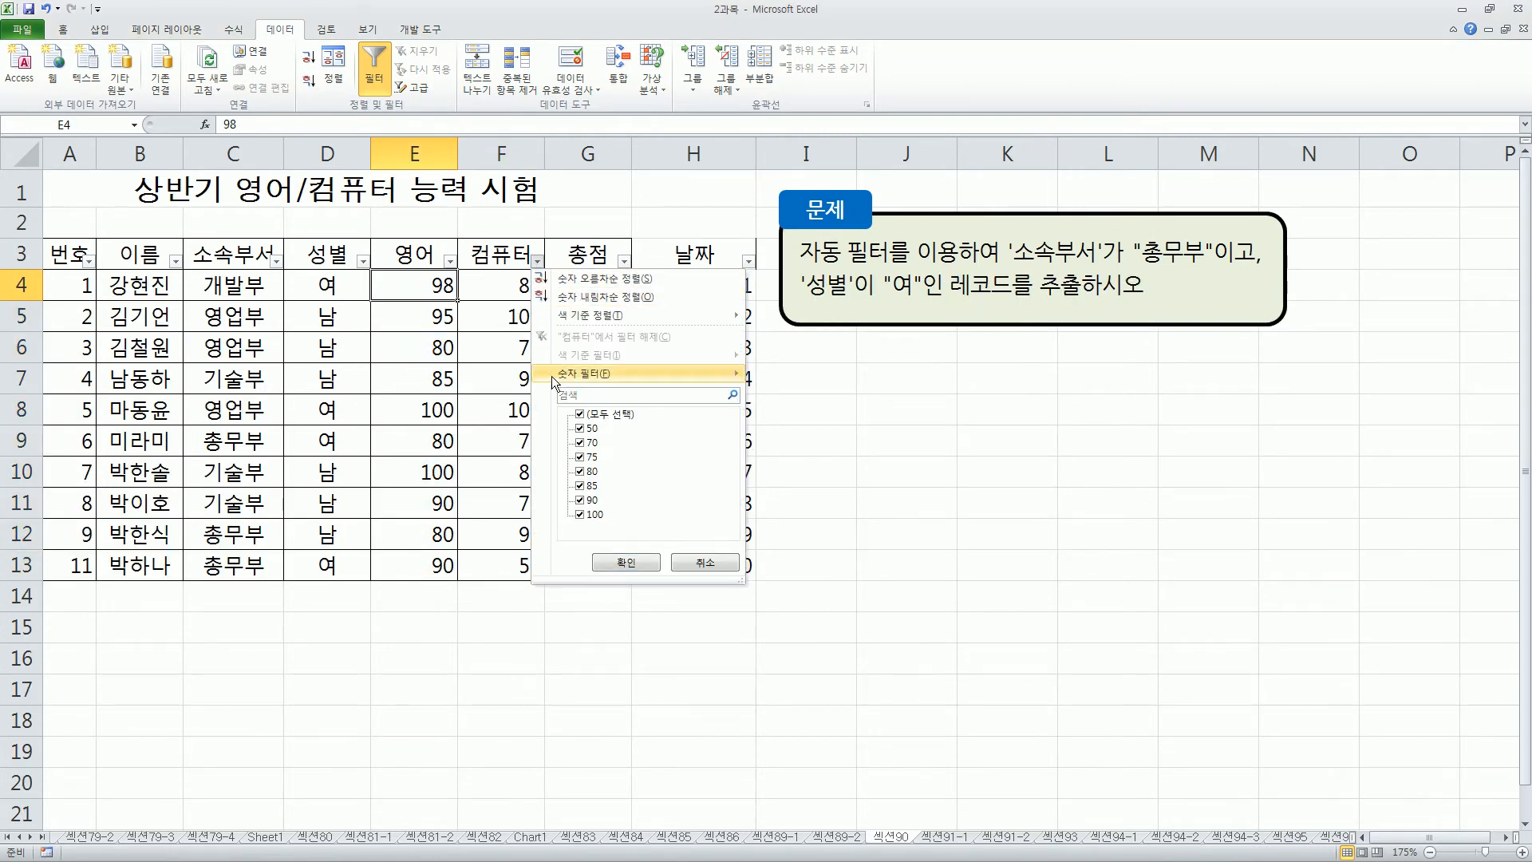
mouse_move(553, 376)
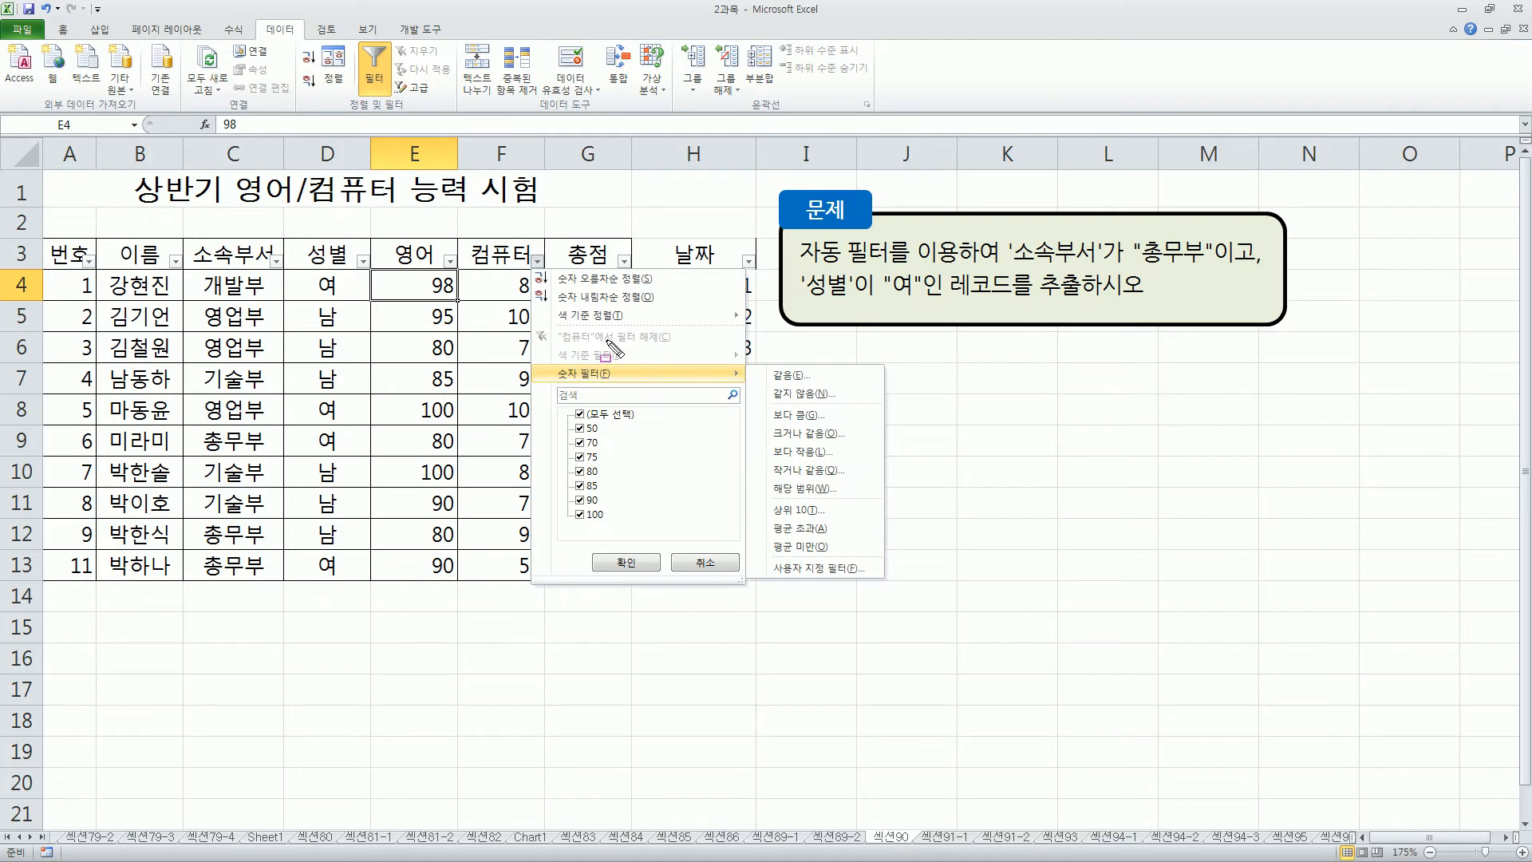
left_click_drag(546, 306, 645, 325)
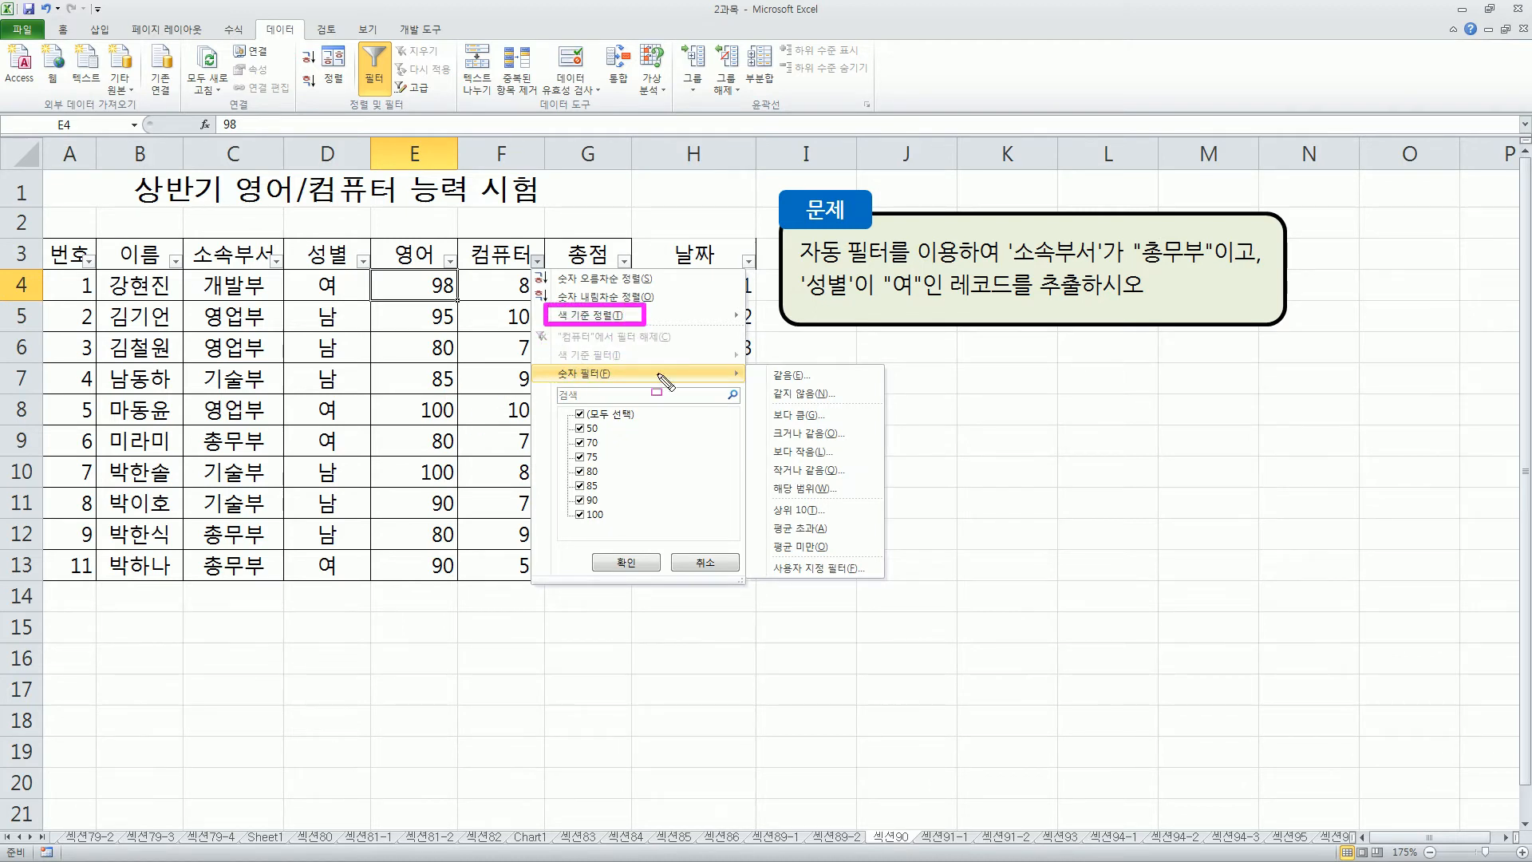
mouse_move(565, 403)
left_mouse_down()
mouse_move(625, 527)
mouse_move(648, 528)
left_mouse_up()
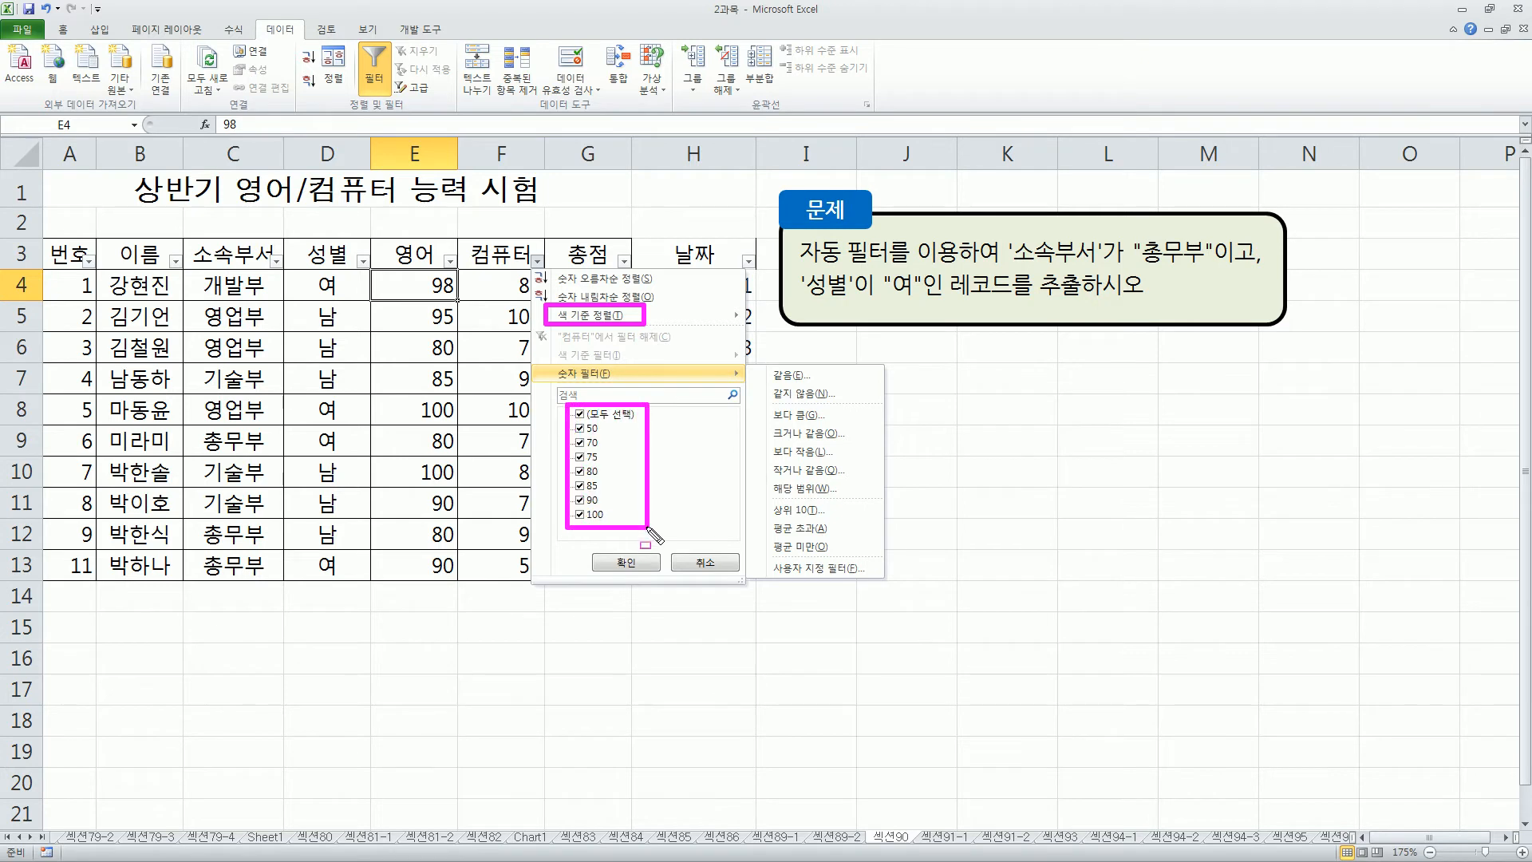
mouse_move(547, 357)
left_mouse_down()
mouse_move(582, 389)
mouse_move(616, 389)
left_mouse_up()
left_click_drag(764, 361, 886, 585)
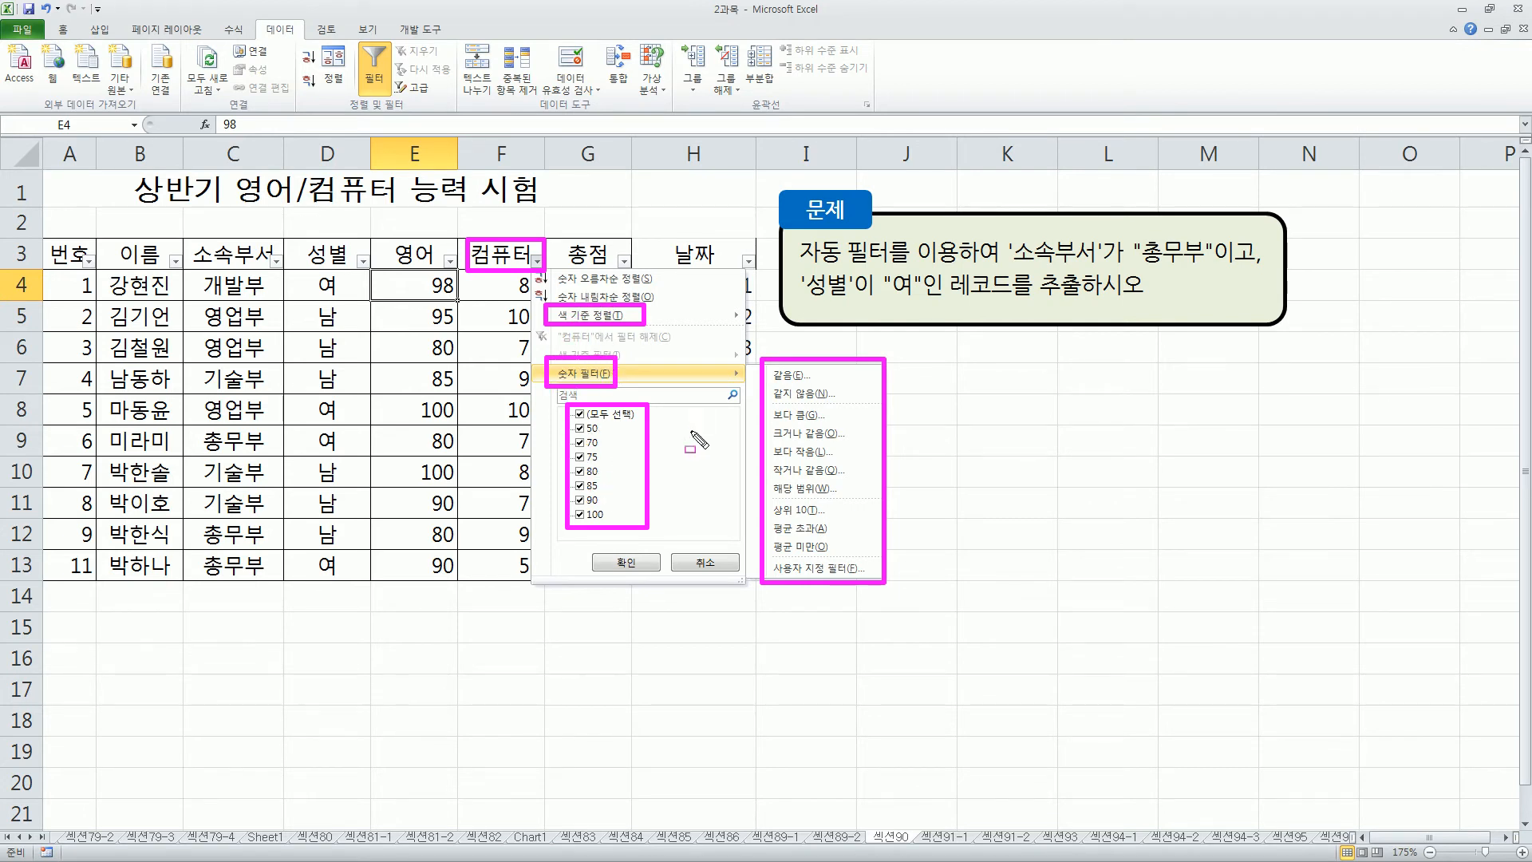
key("Escape")
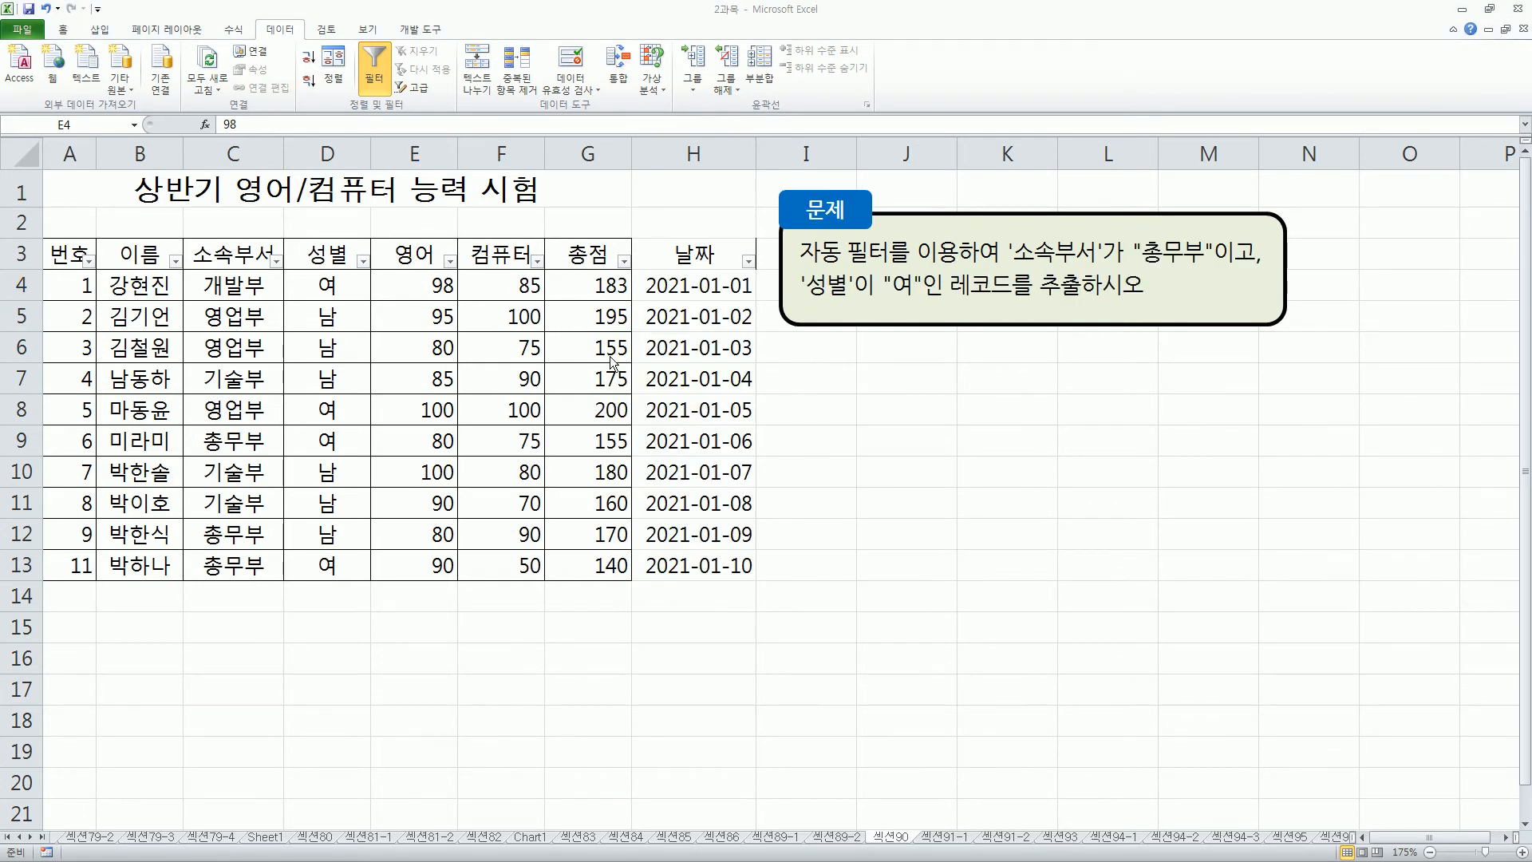
Apply a number filter to the 컴퓨터 column for scores greater than or equal to 80.
left_click(538, 264)
left_click(537, 262)
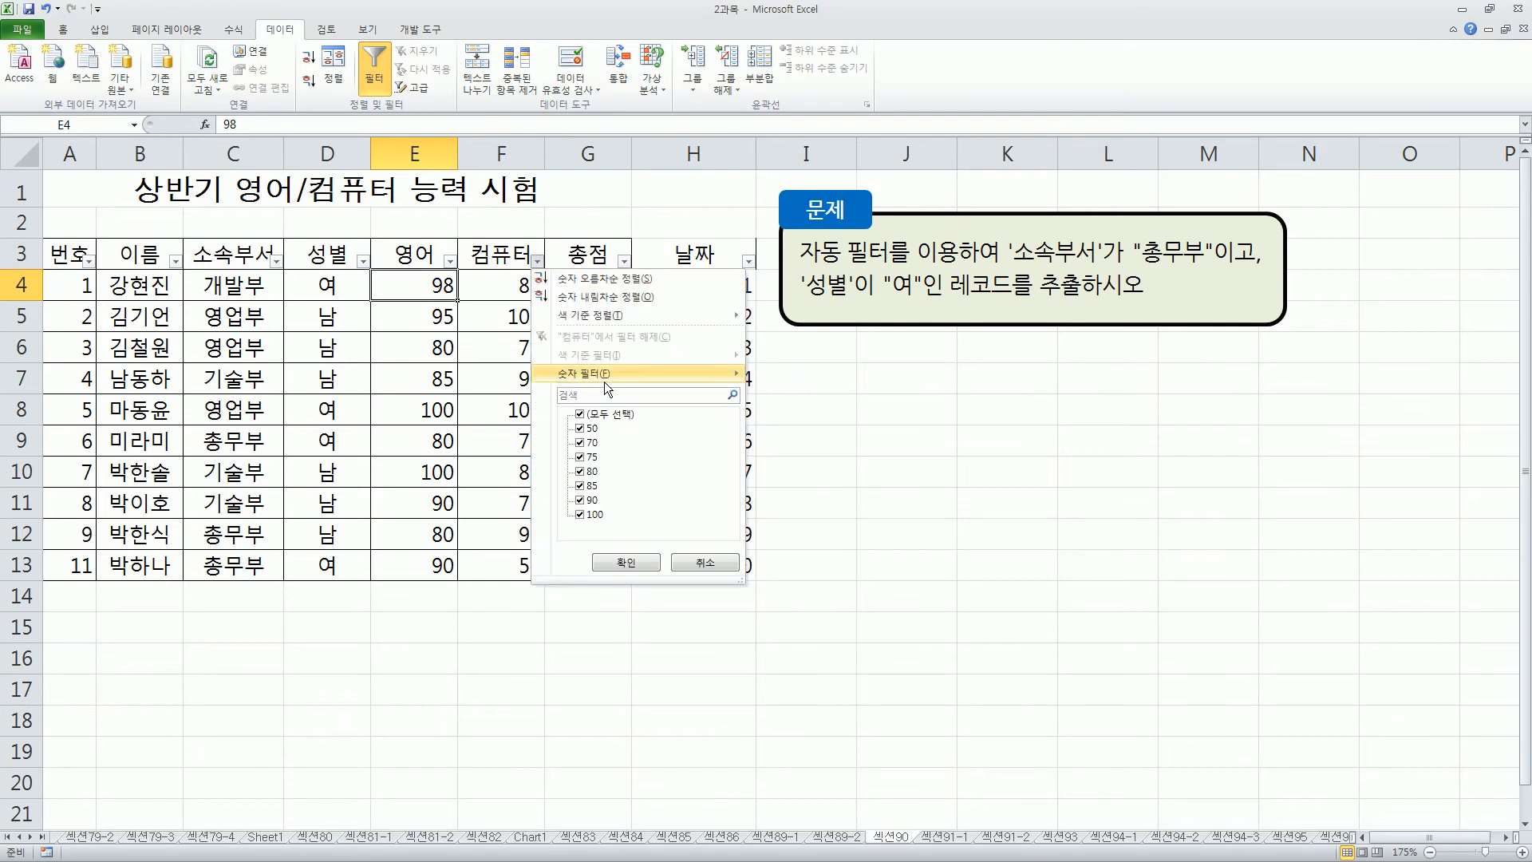
mouse_move(605, 375)
left_click(822, 436)
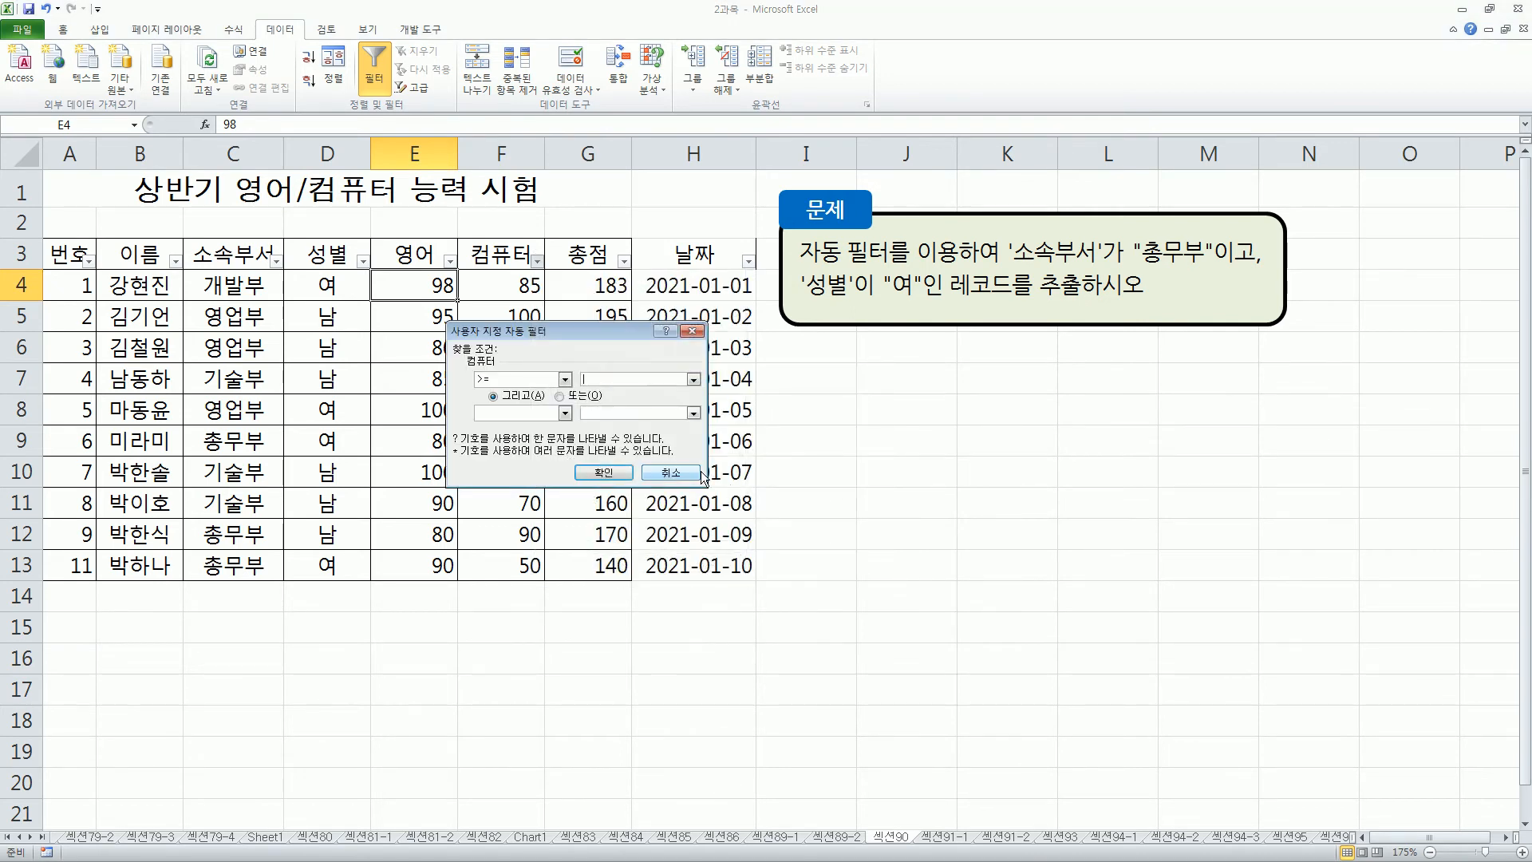
type("80")
left_click(604, 472)
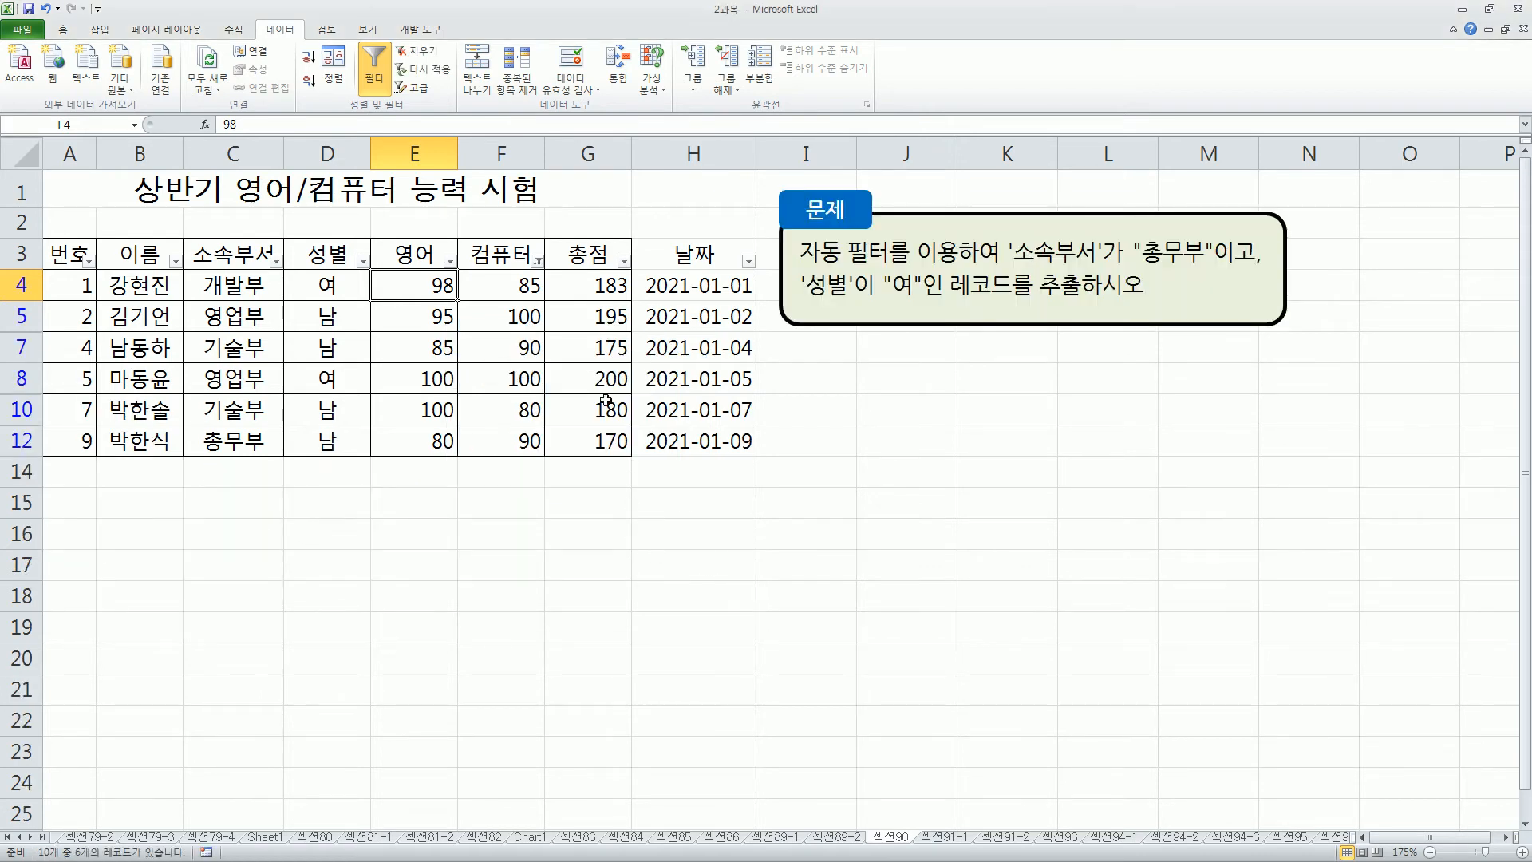
left_click_drag(471, 274, 559, 460)
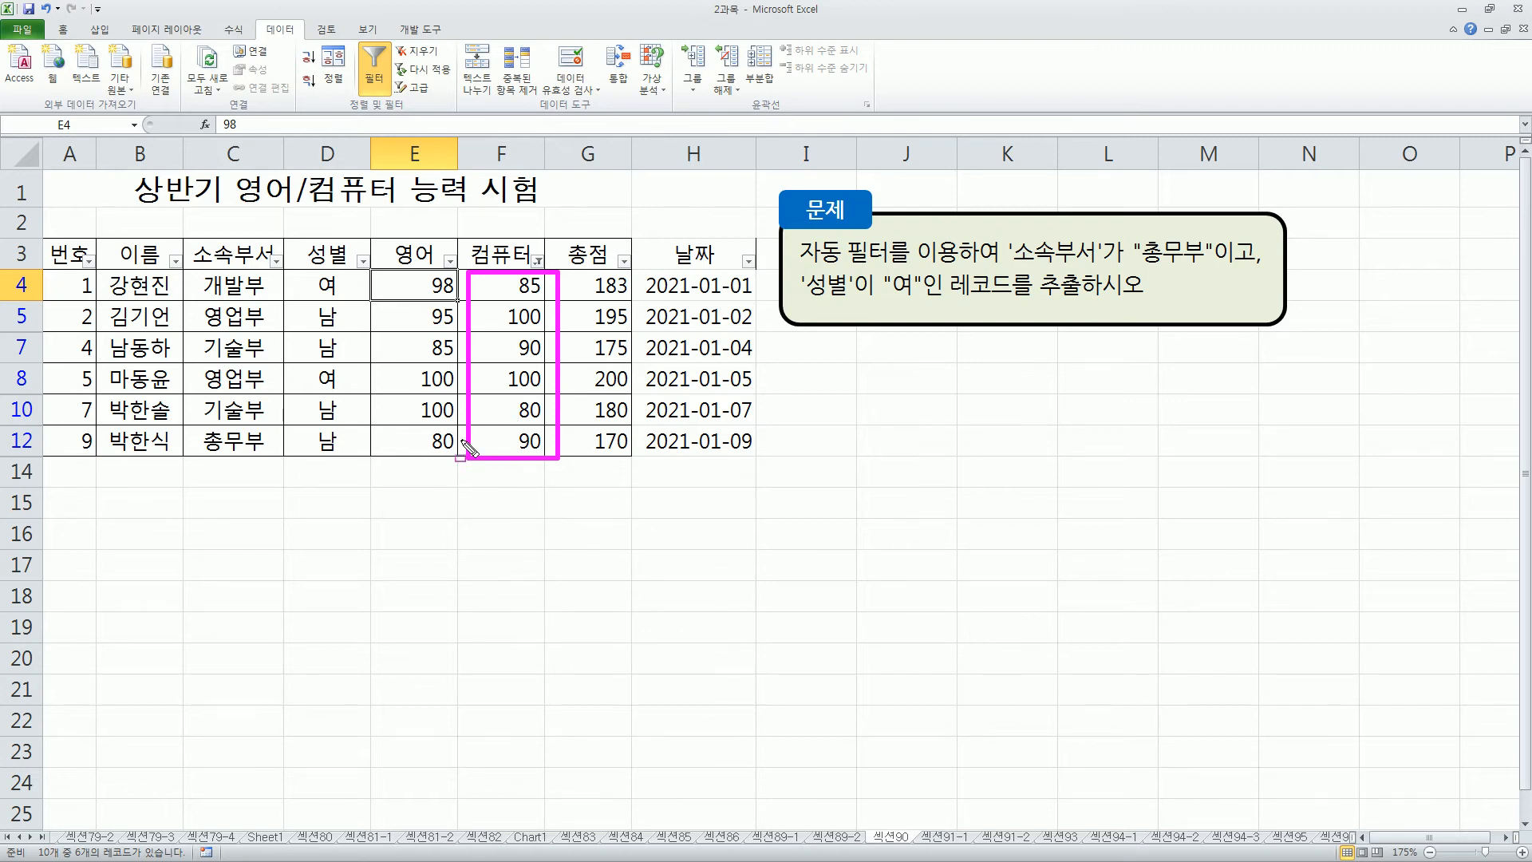
key("Escape")
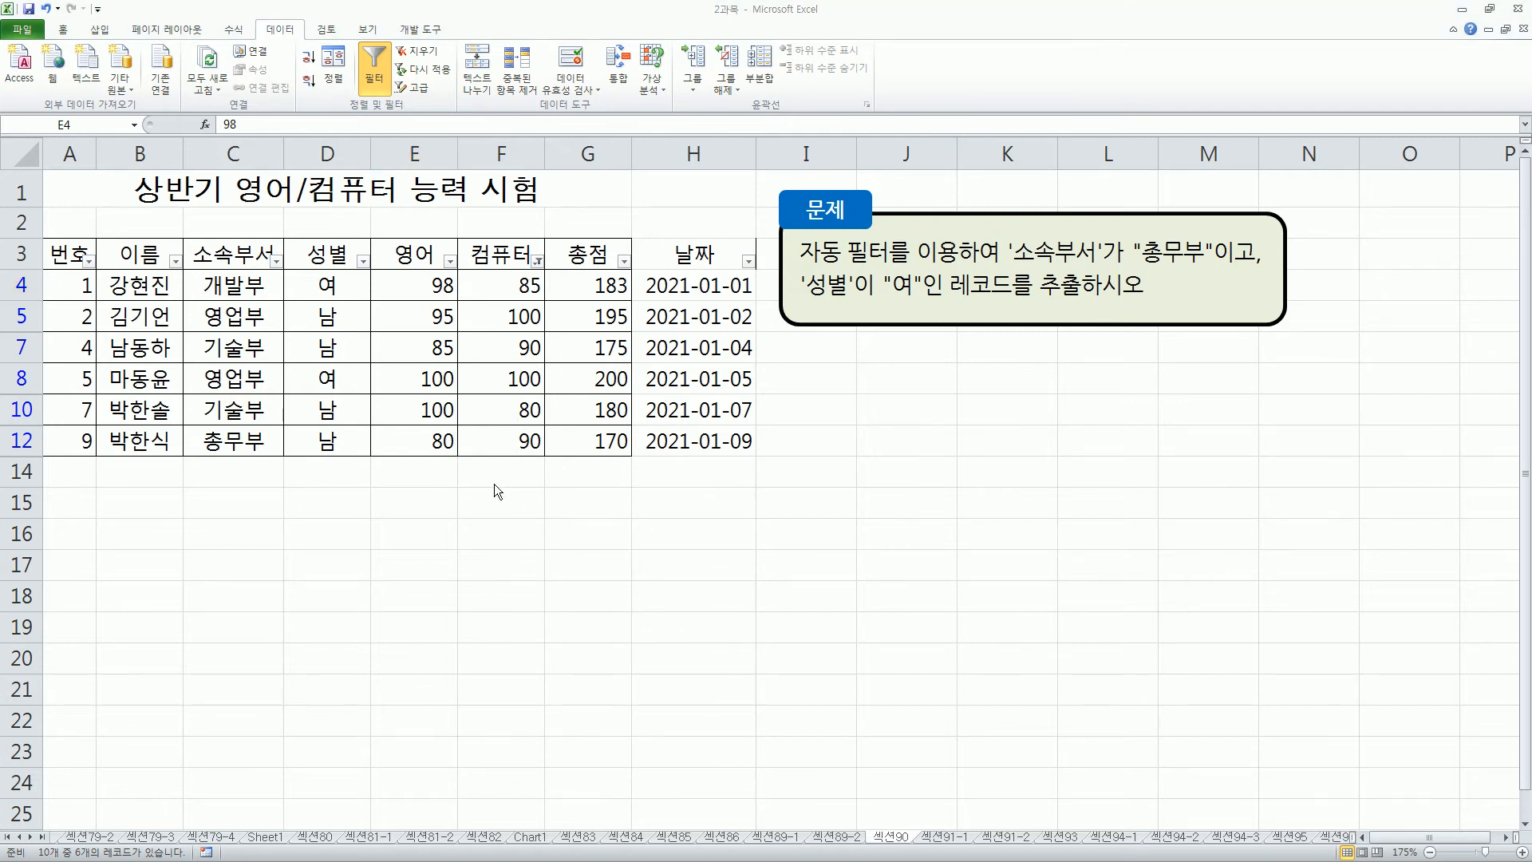
Filter the 성별 column by its value list, excluding 남 so that only 여 is selected.
left_click(363, 261)
left_click(405, 431)
left_click(453, 563)
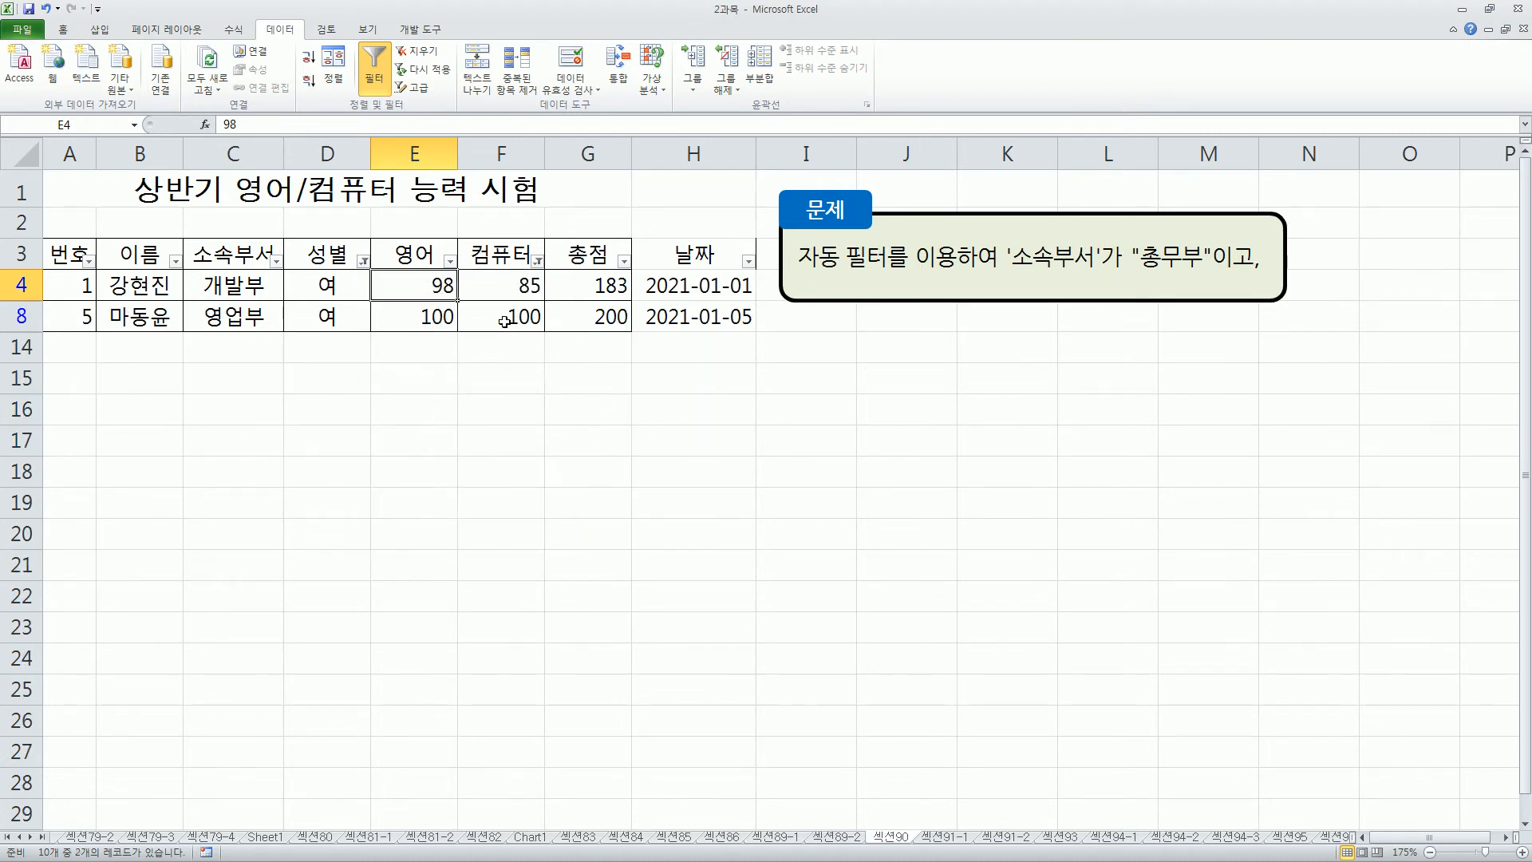
Examine the combined 성별 and 컴퓨터 filter results and compare the header filter markers of filtered and unfiltered columns.
left_click_drag(503, 280, 548, 347)
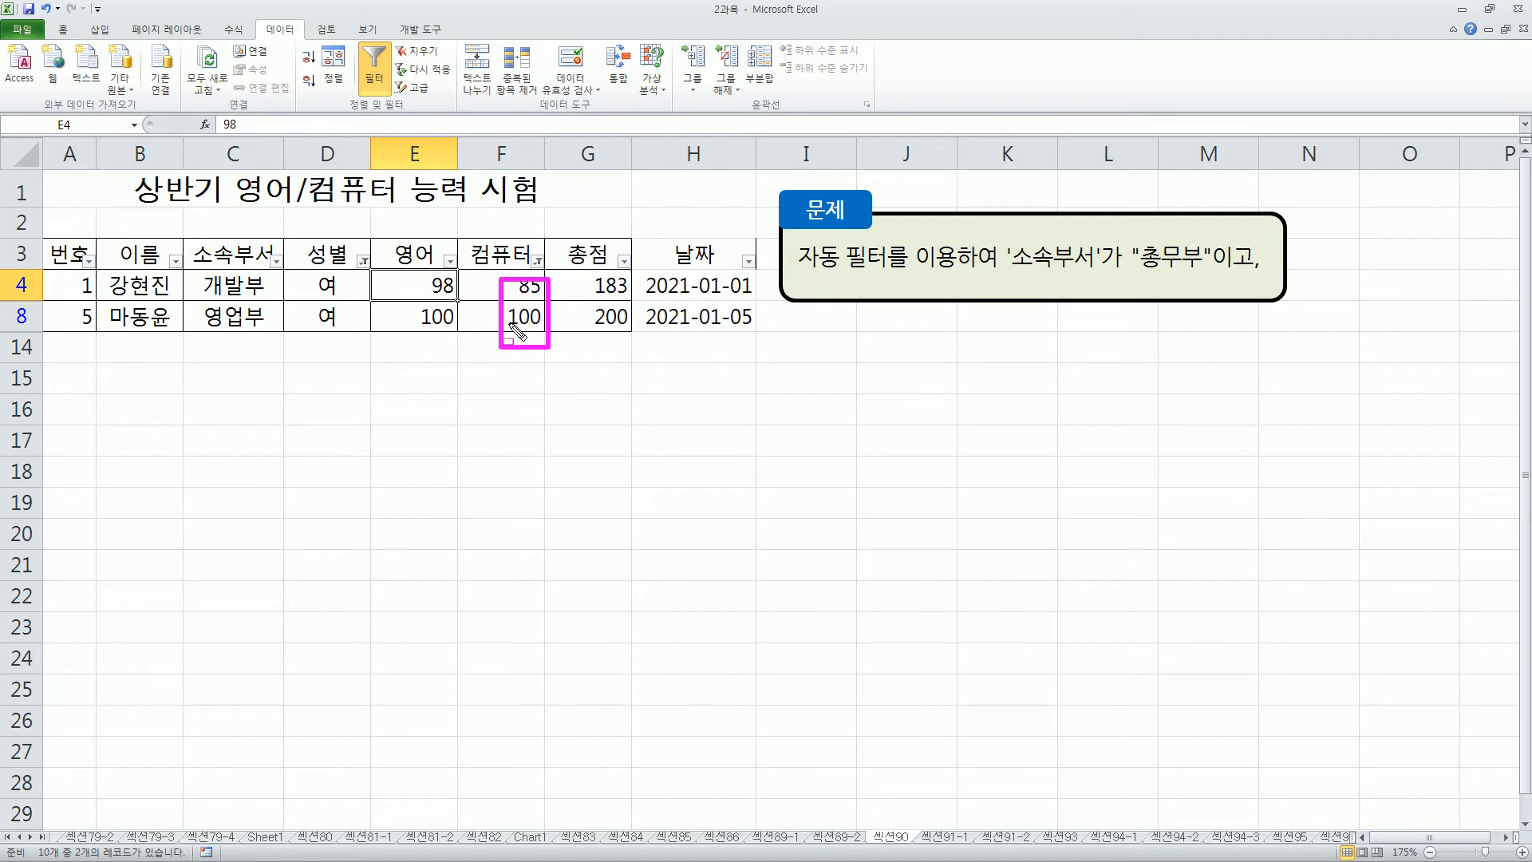
left_click_drag(302, 269, 356, 333)
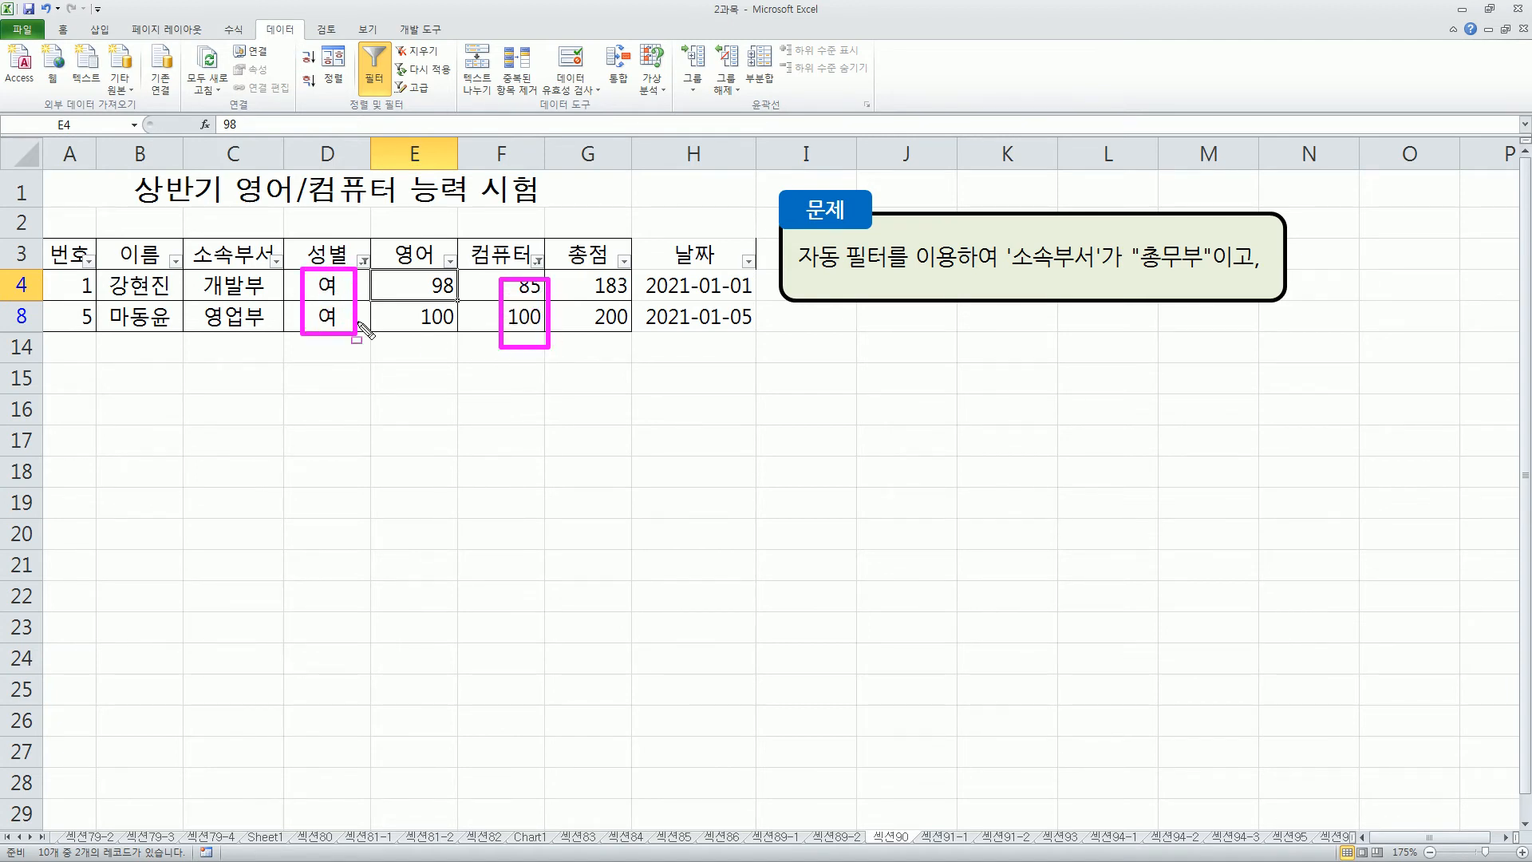
left_click_drag(302, 206, 361, 236)
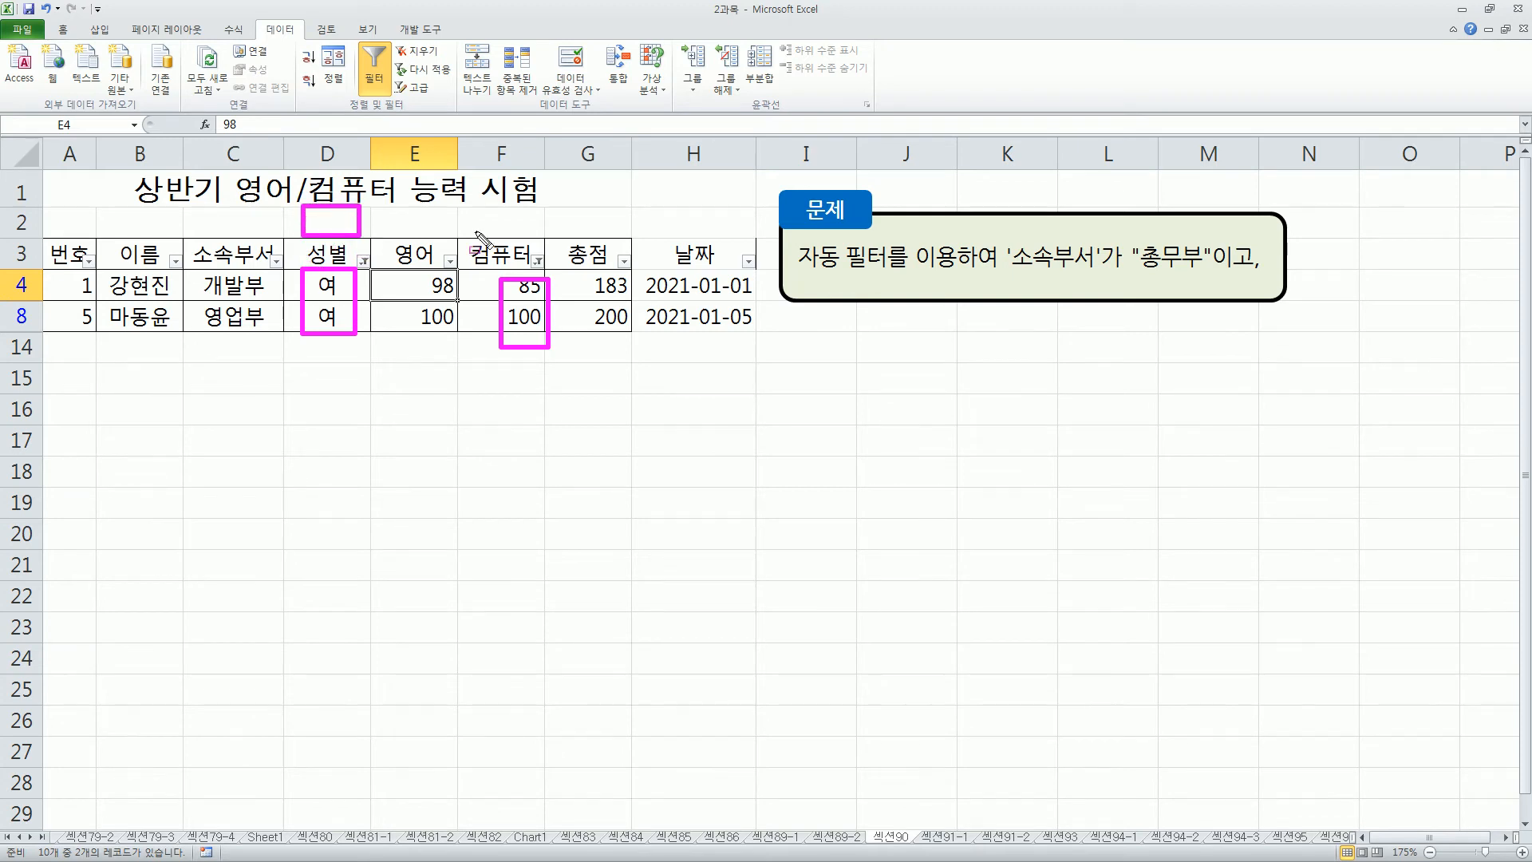
left_click_drag(473, 208, 527, 242)
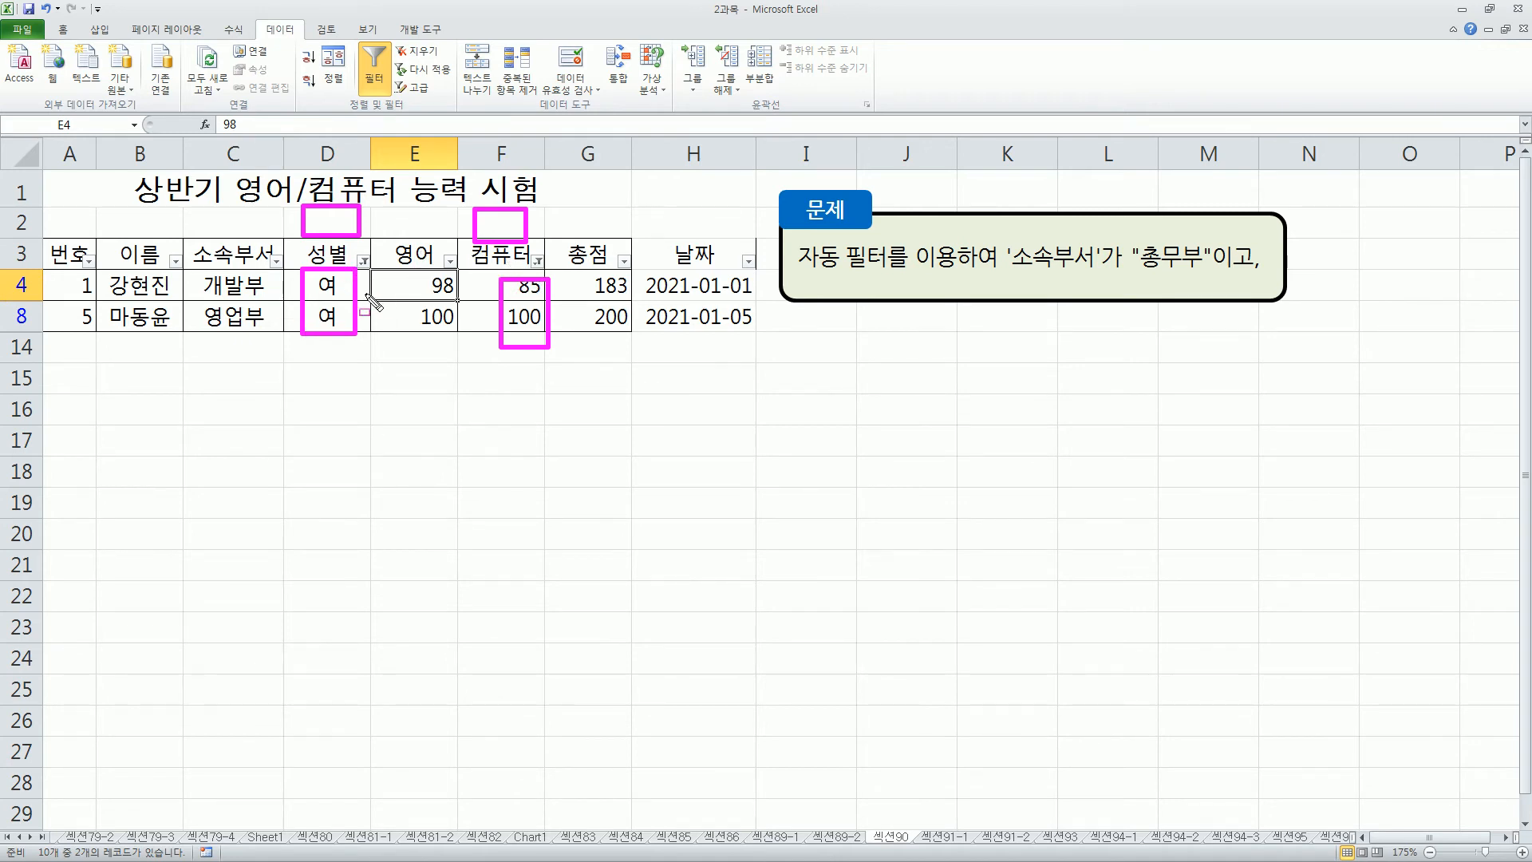
mouse_move(285, 238)
left_mouse_down()
mouse_move(355, 355)
mouse_move(359, 418)
left_mouse_up()
mouse_move(474, 239)
left_mouse_down()
mouse_move(513, 334)
mouse_move(535, 479)
left_mouse_up()
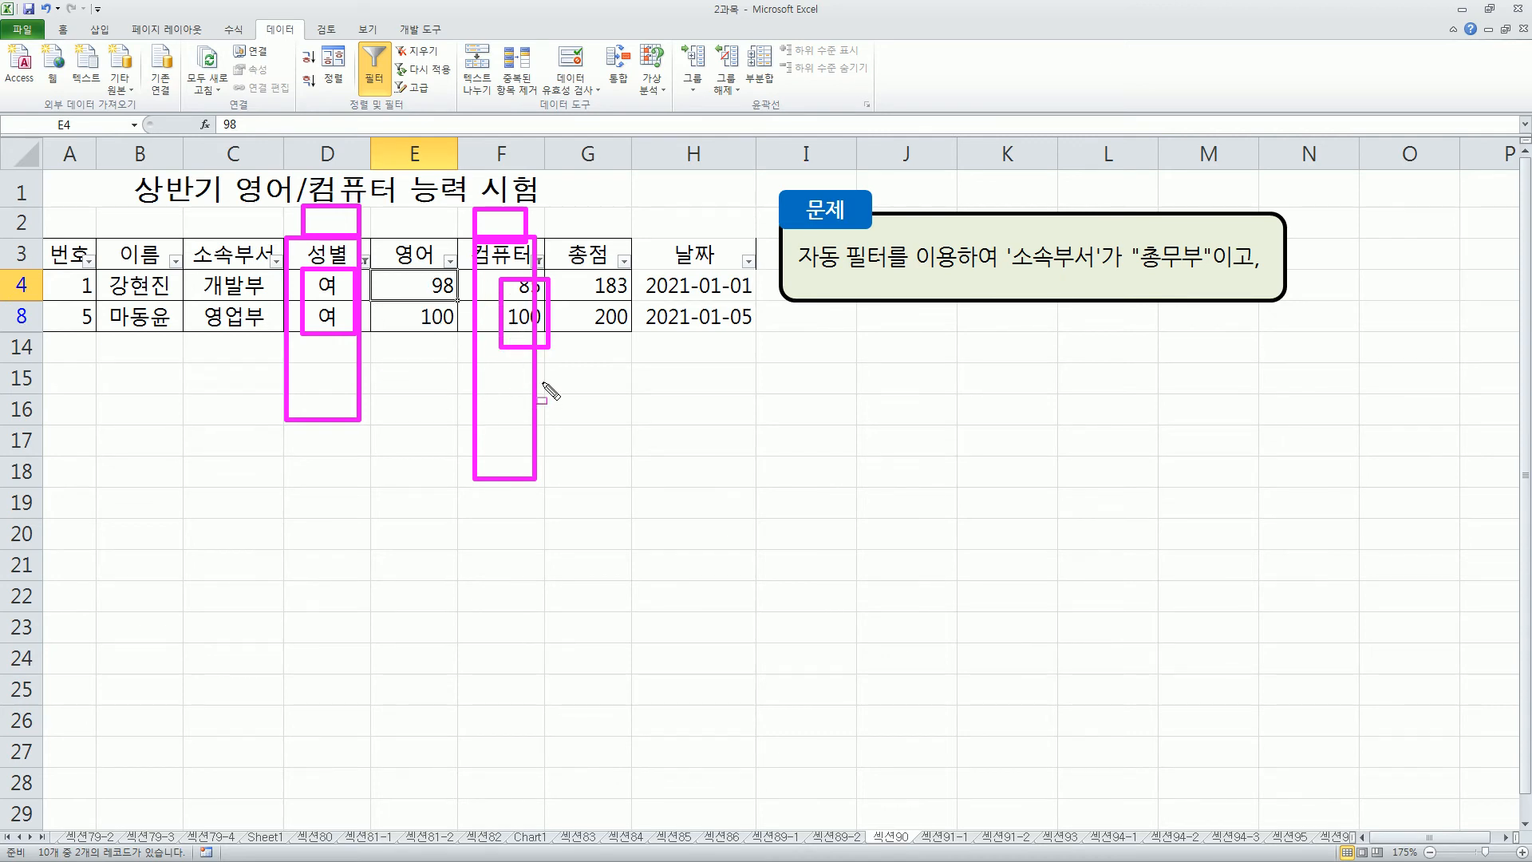
key("Escape")
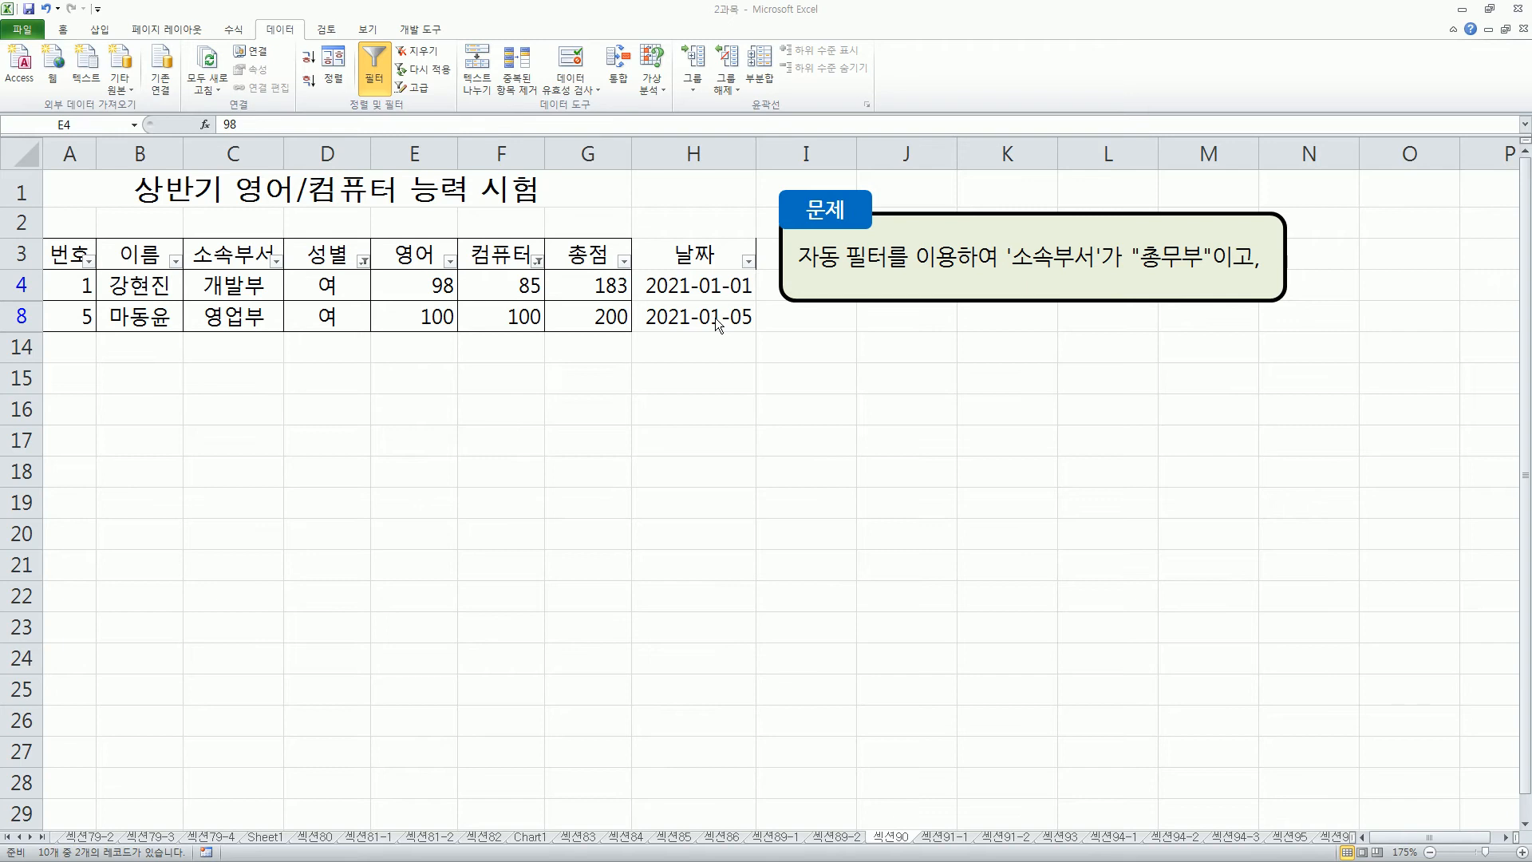
mouse_move(75, 248)
left_mouse_down()
mouse_move(164, 271)
mouse_move(770, 276)
left_mouse_up()
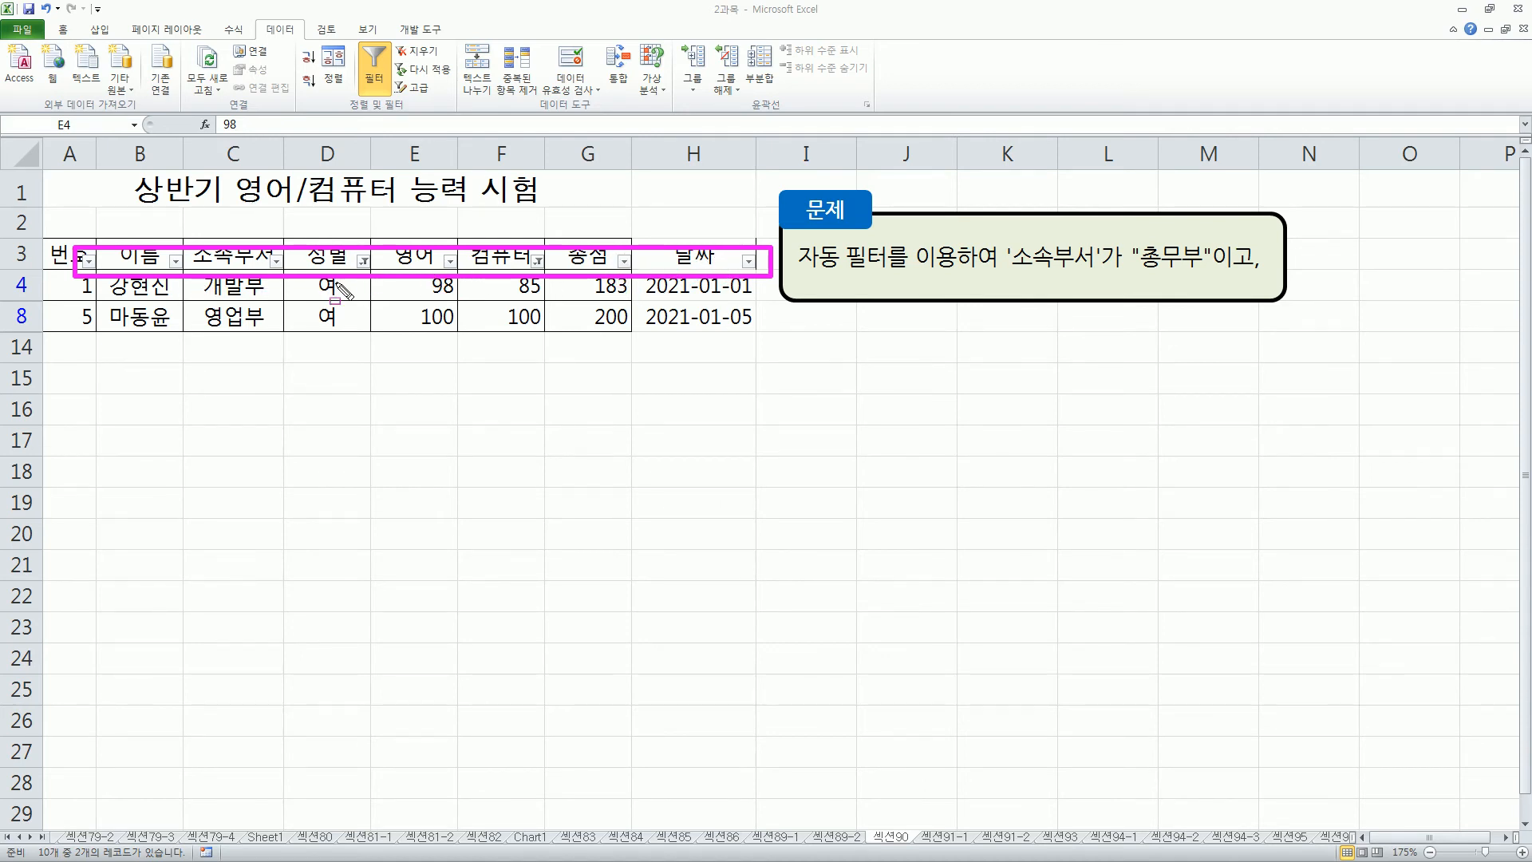
left_click_drag(349, 244, 376, 277)
left_click_drag(523, 244, 550, 278)
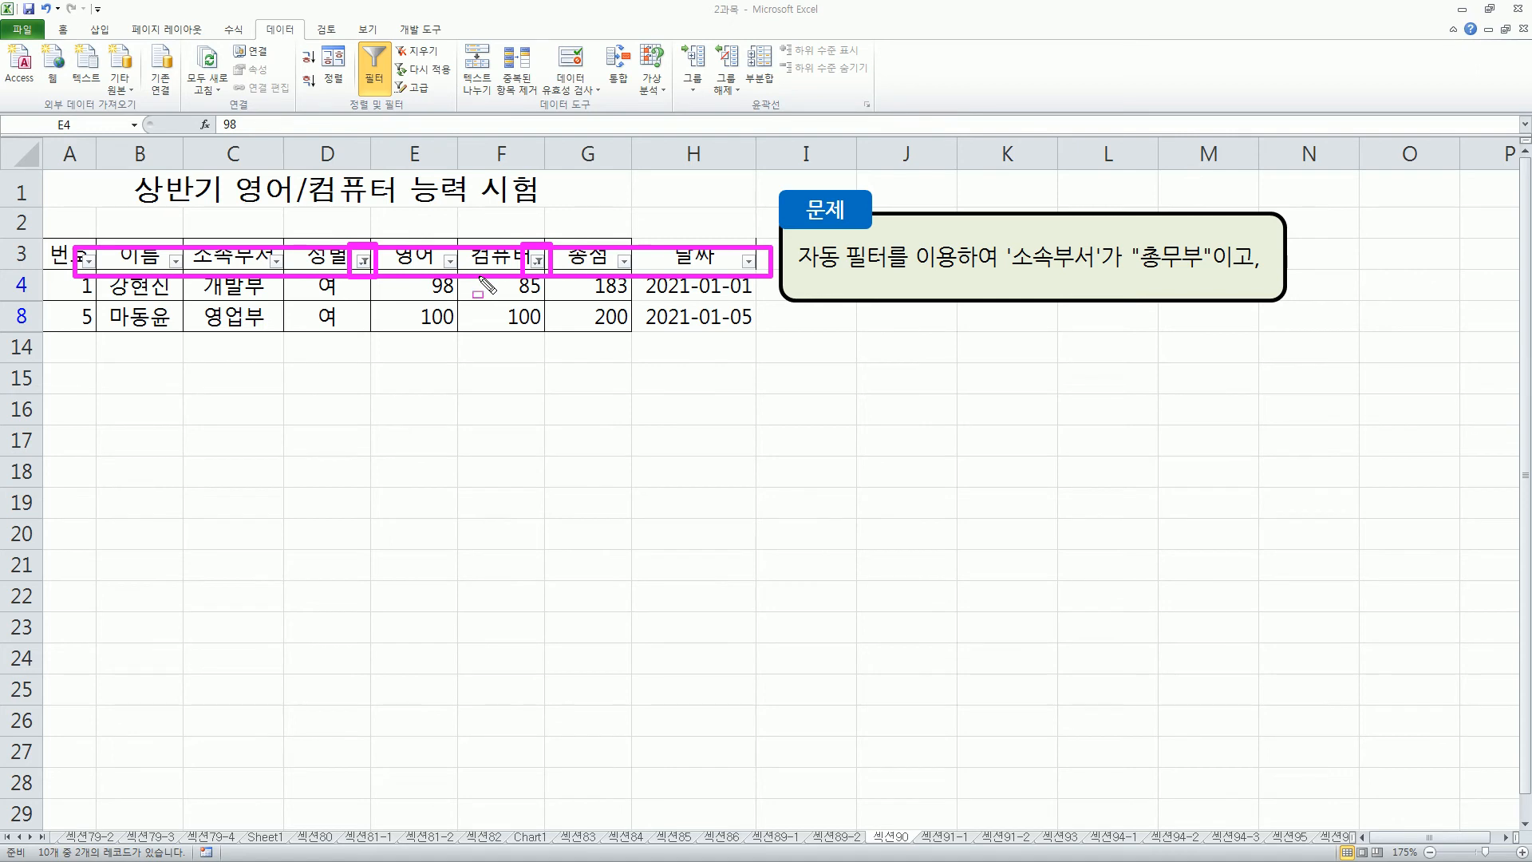
key("Escape")
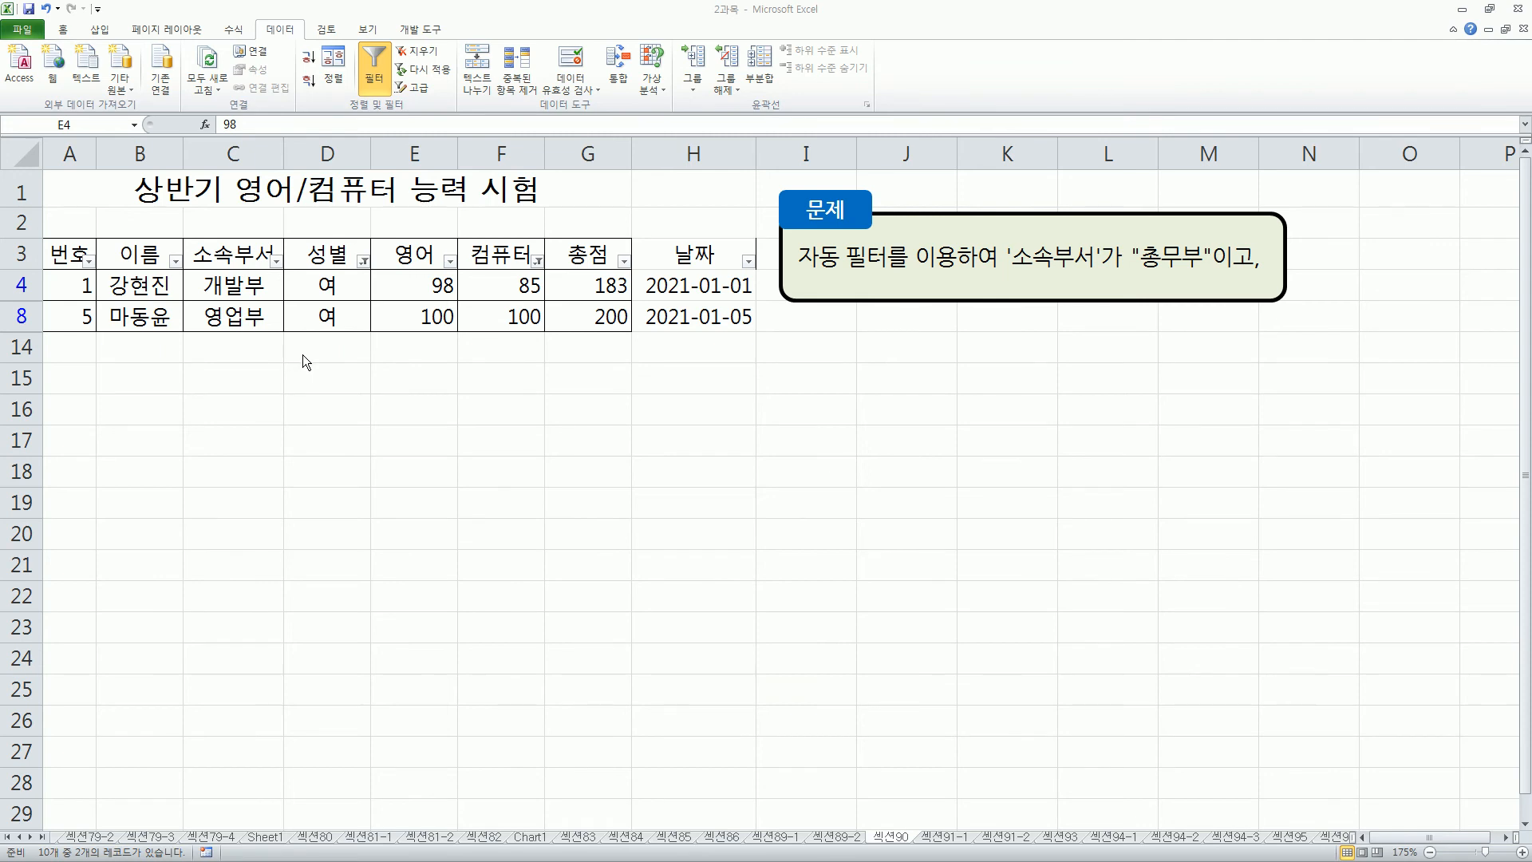
left_click(1461, 11)
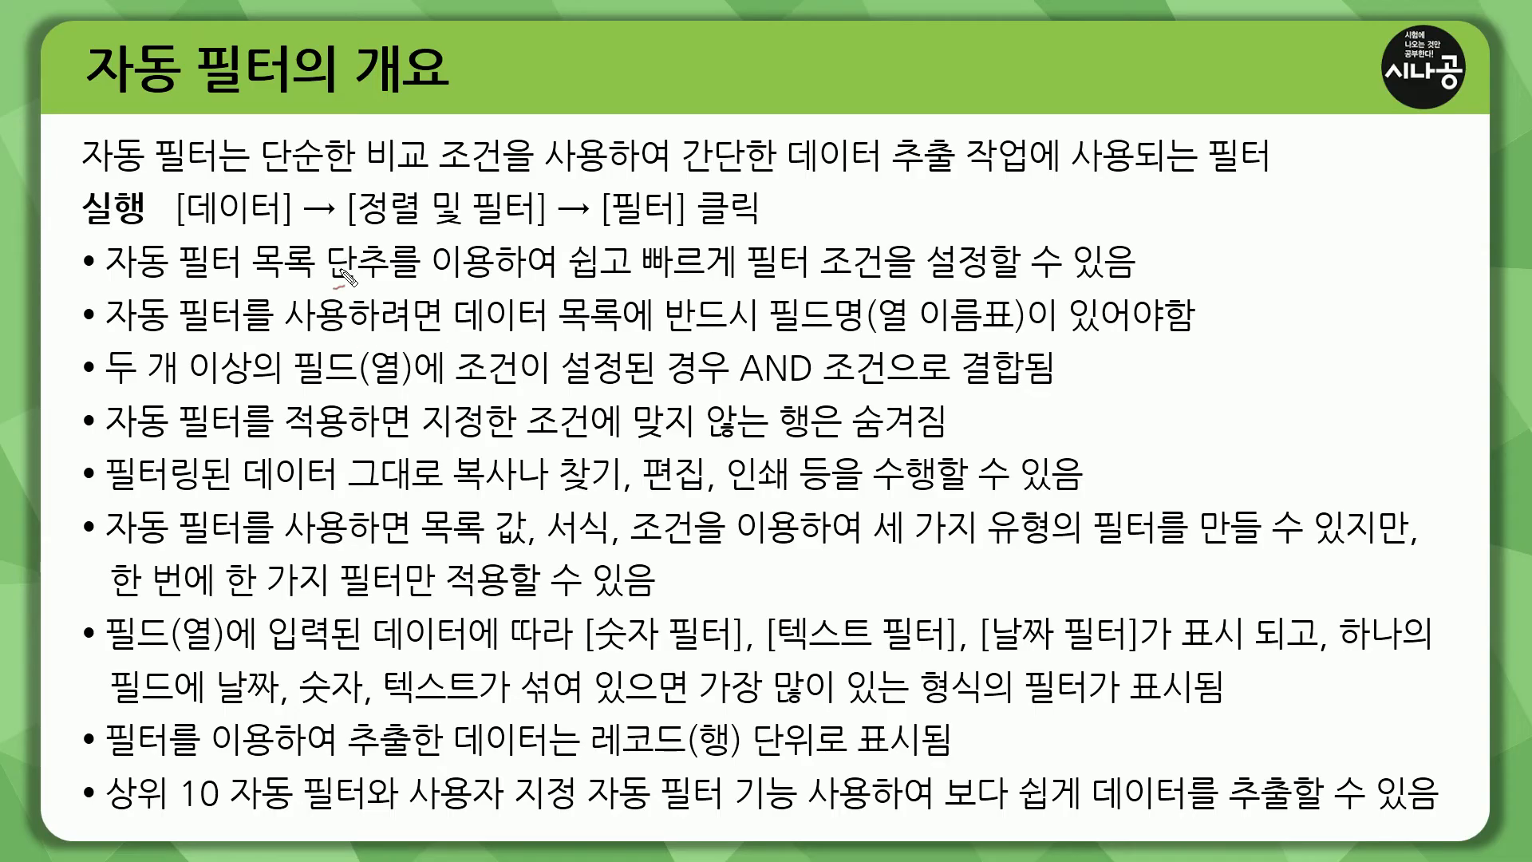
left_click_drag(239, 192, 300, 160)
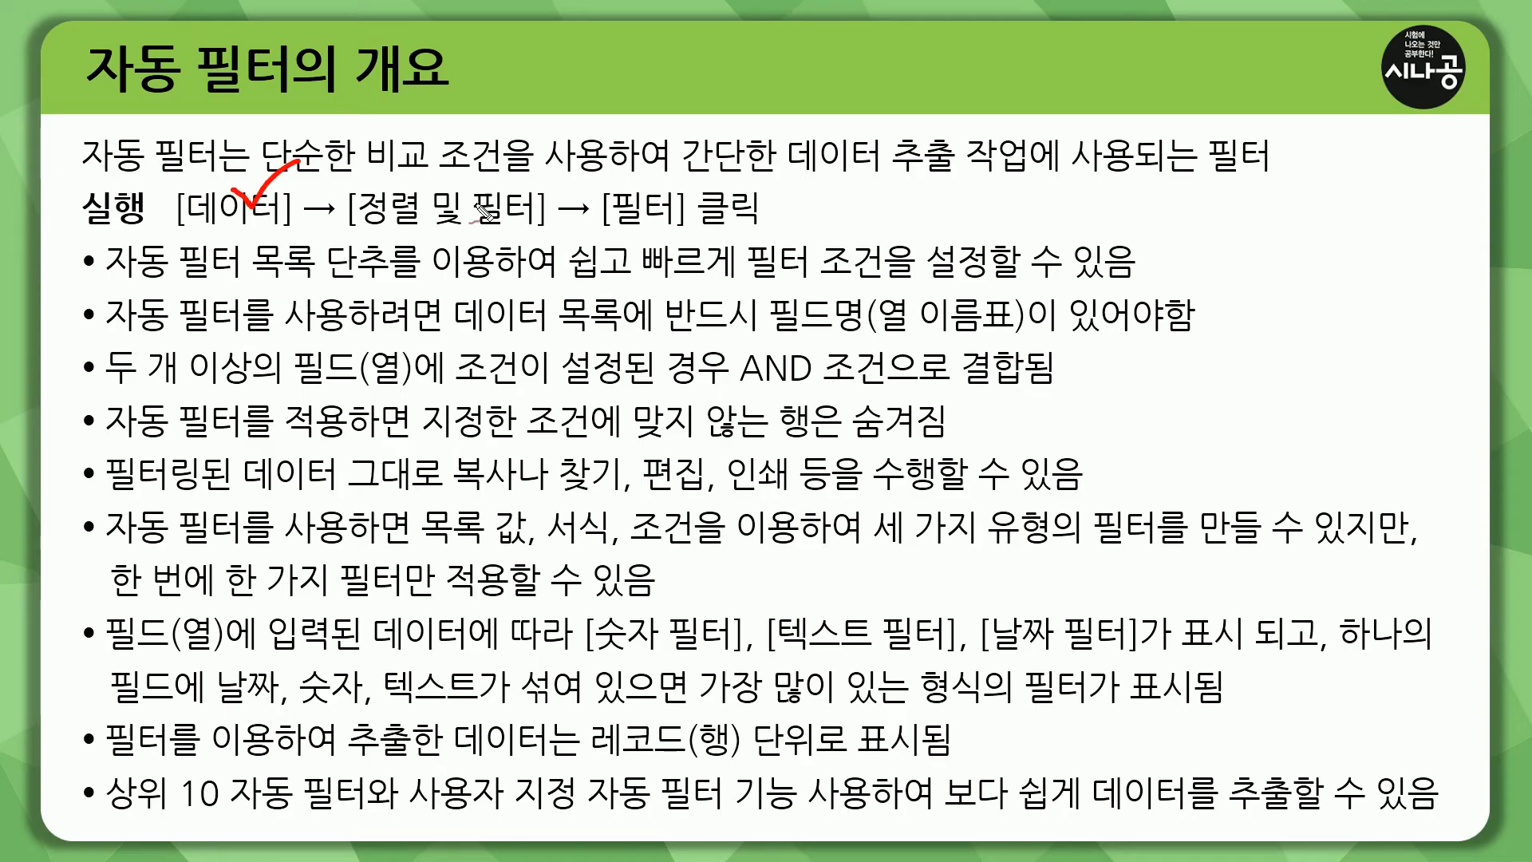
left_click_drag(435, 173, 511, 150)
left_click_drag(630, 173, 678, 150)
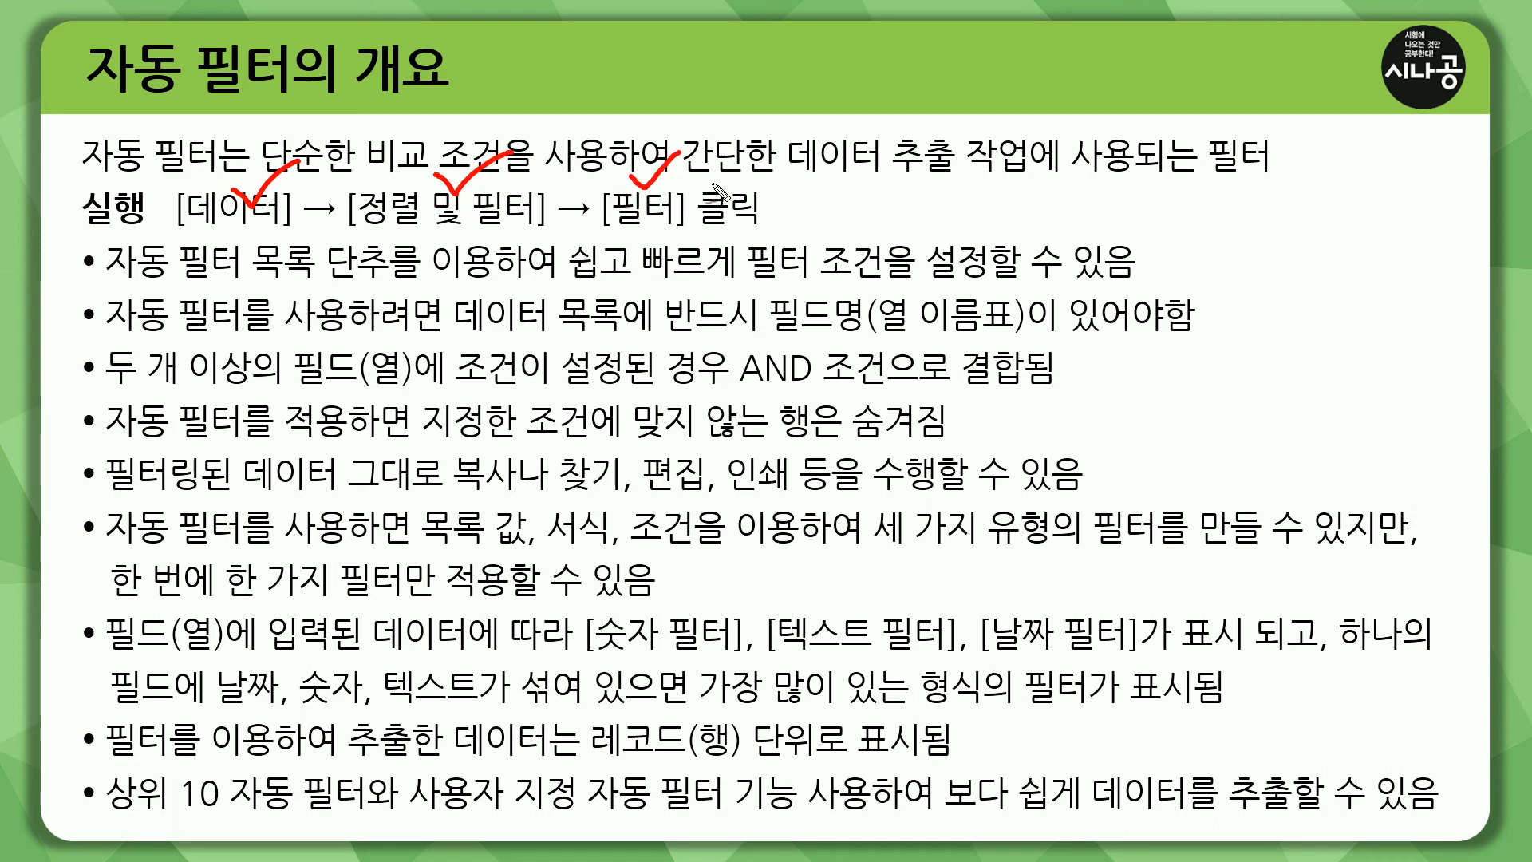